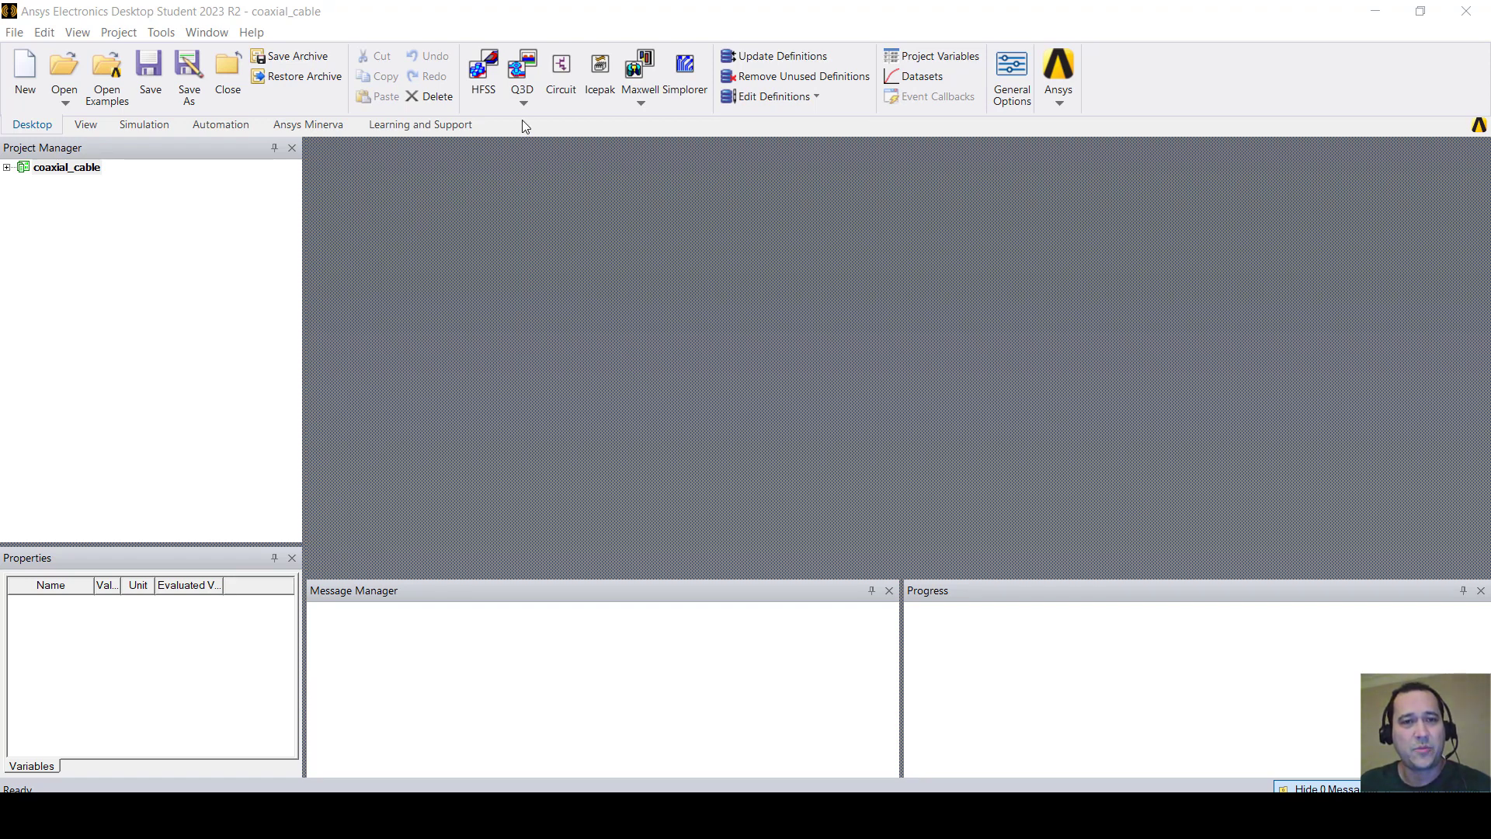
Step: Insert a 2D Extractor design, 2DExtractorDesign1, into the coaxial_cable project
{"action": "left_click", "coordinate": [8, 169]}
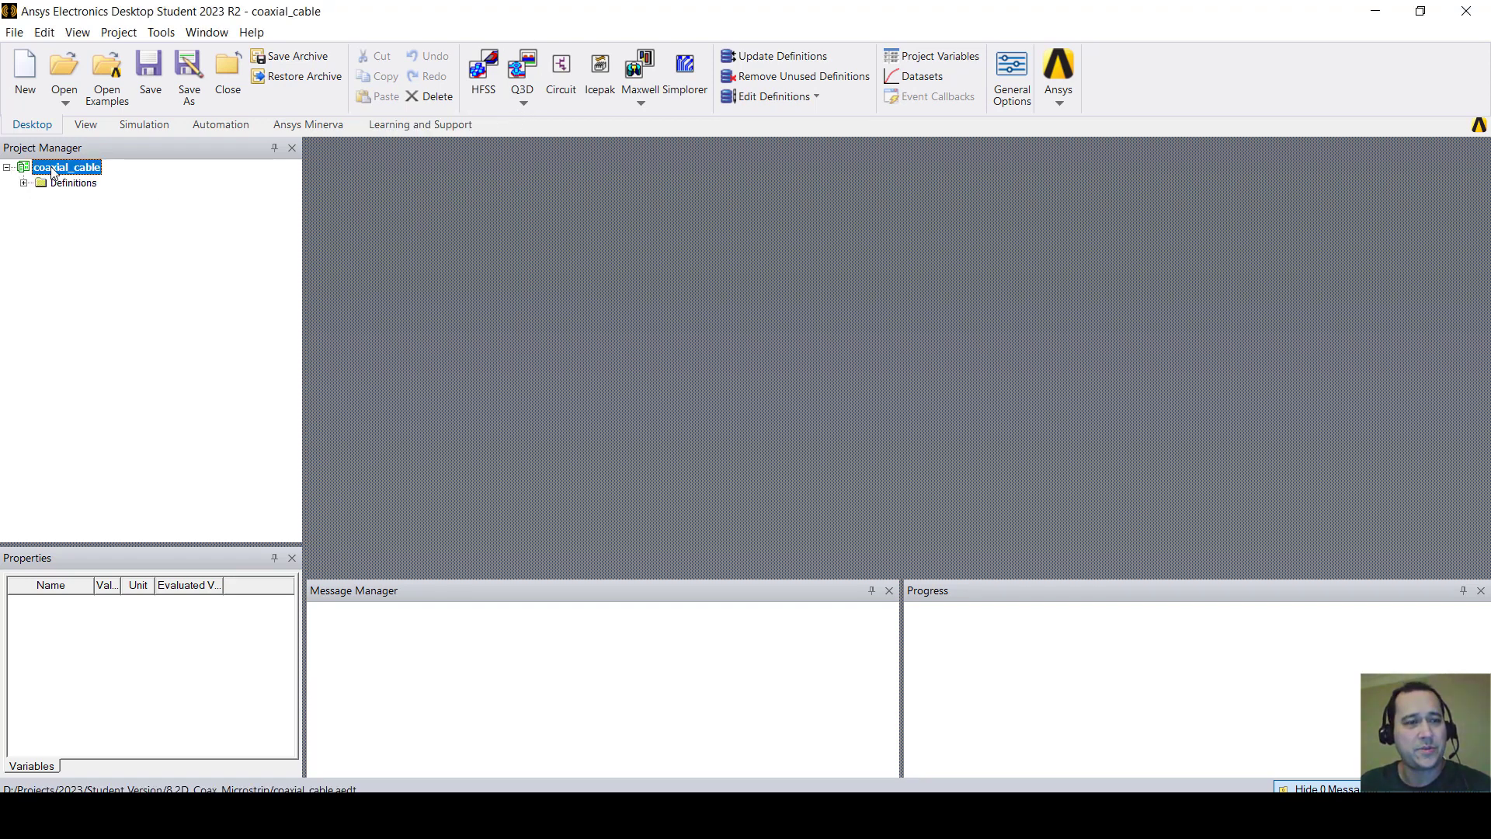
{"action": "left_click", "coordinate": [531, 107]}
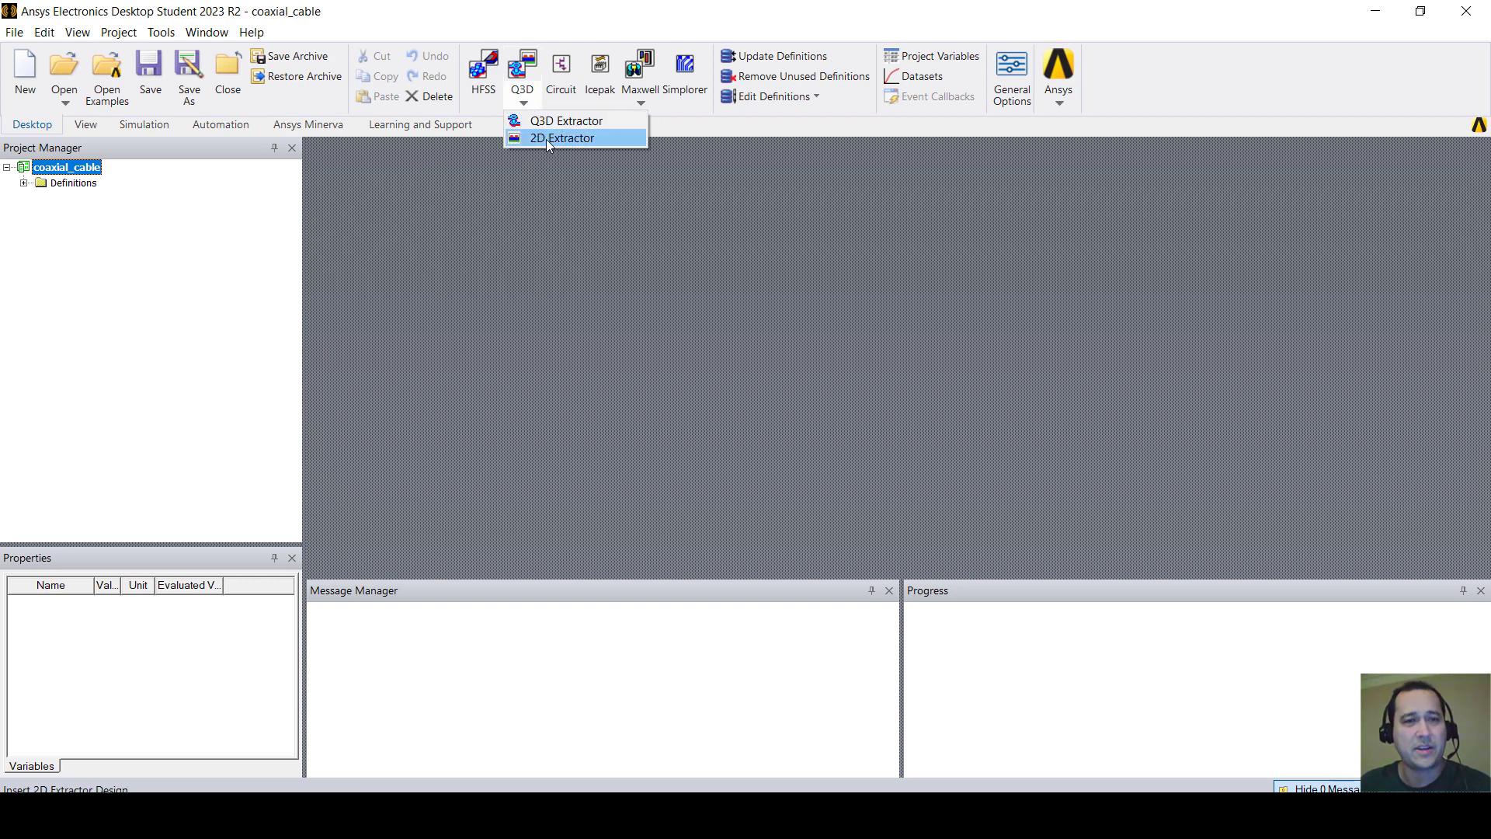
{"action": "left_click", "coordinate": [566, 142]}
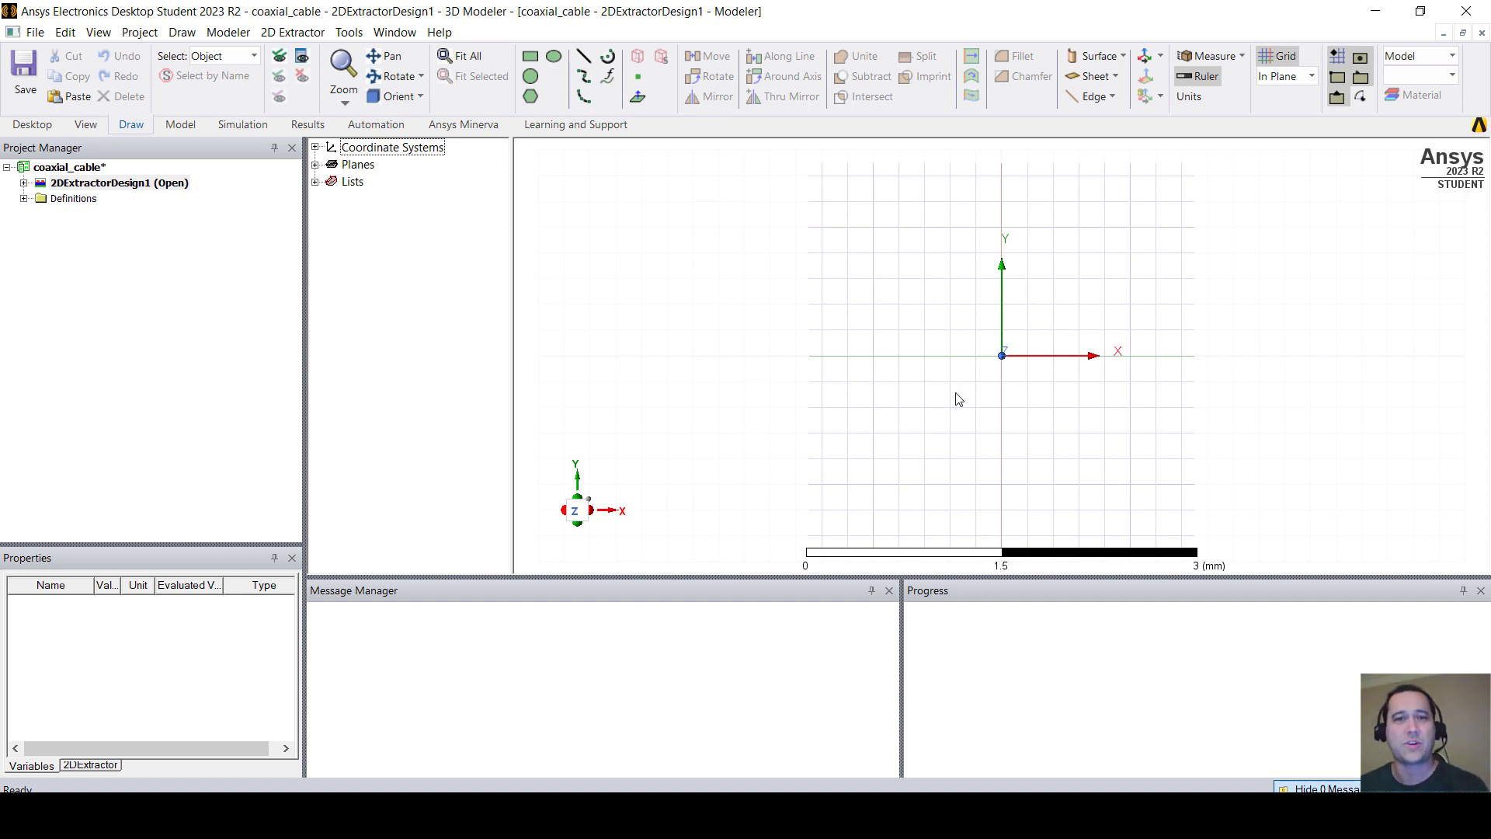
Step: Draw Circle1, a copper circle centred at the origin with radius about 1.34 mm
{"action": "left_click", "coordinate": [530, 80]}
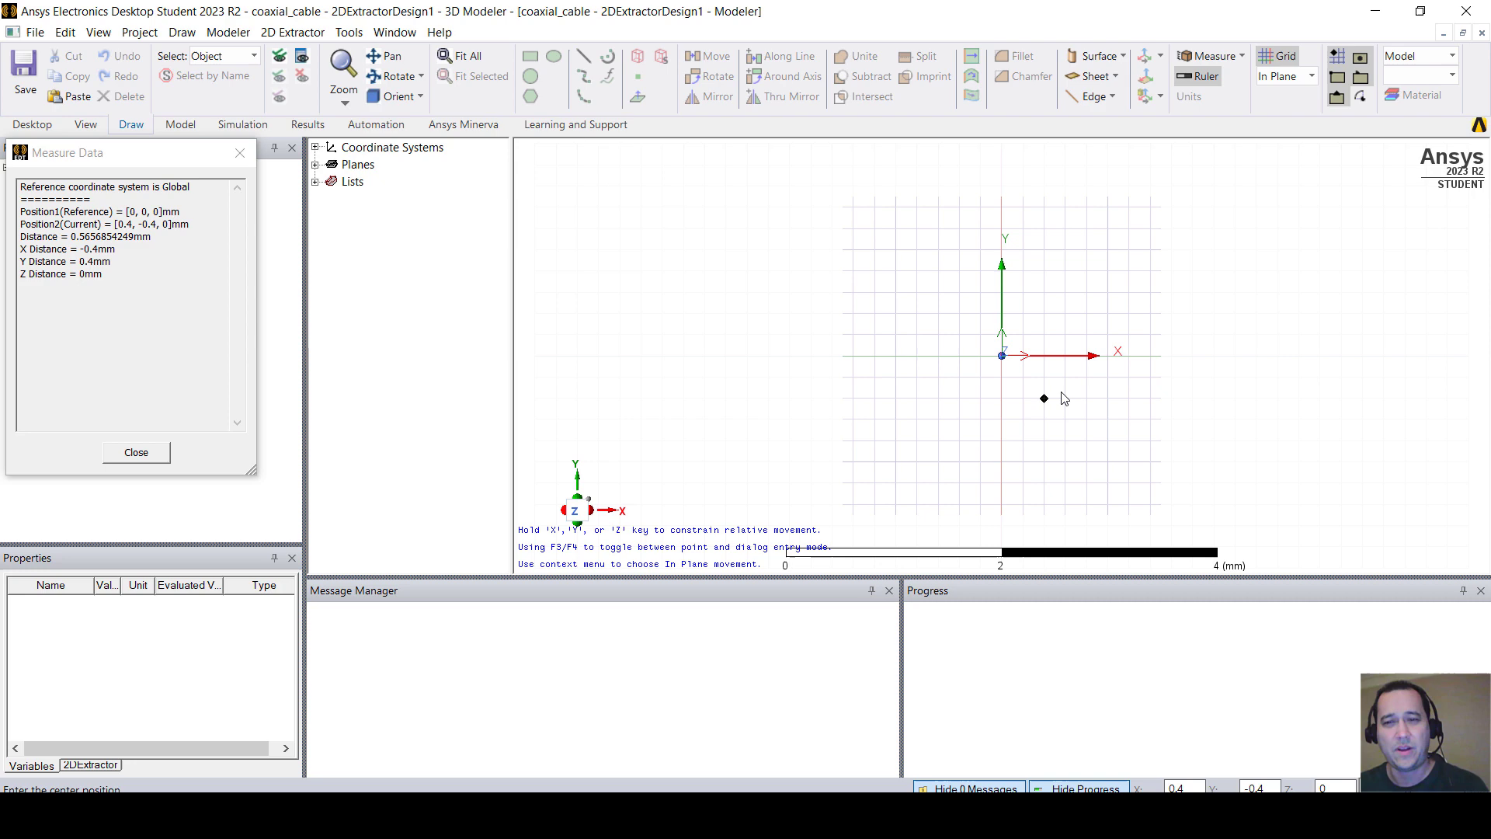
{"action": "left_click", "coordinate": [1002, 355]}
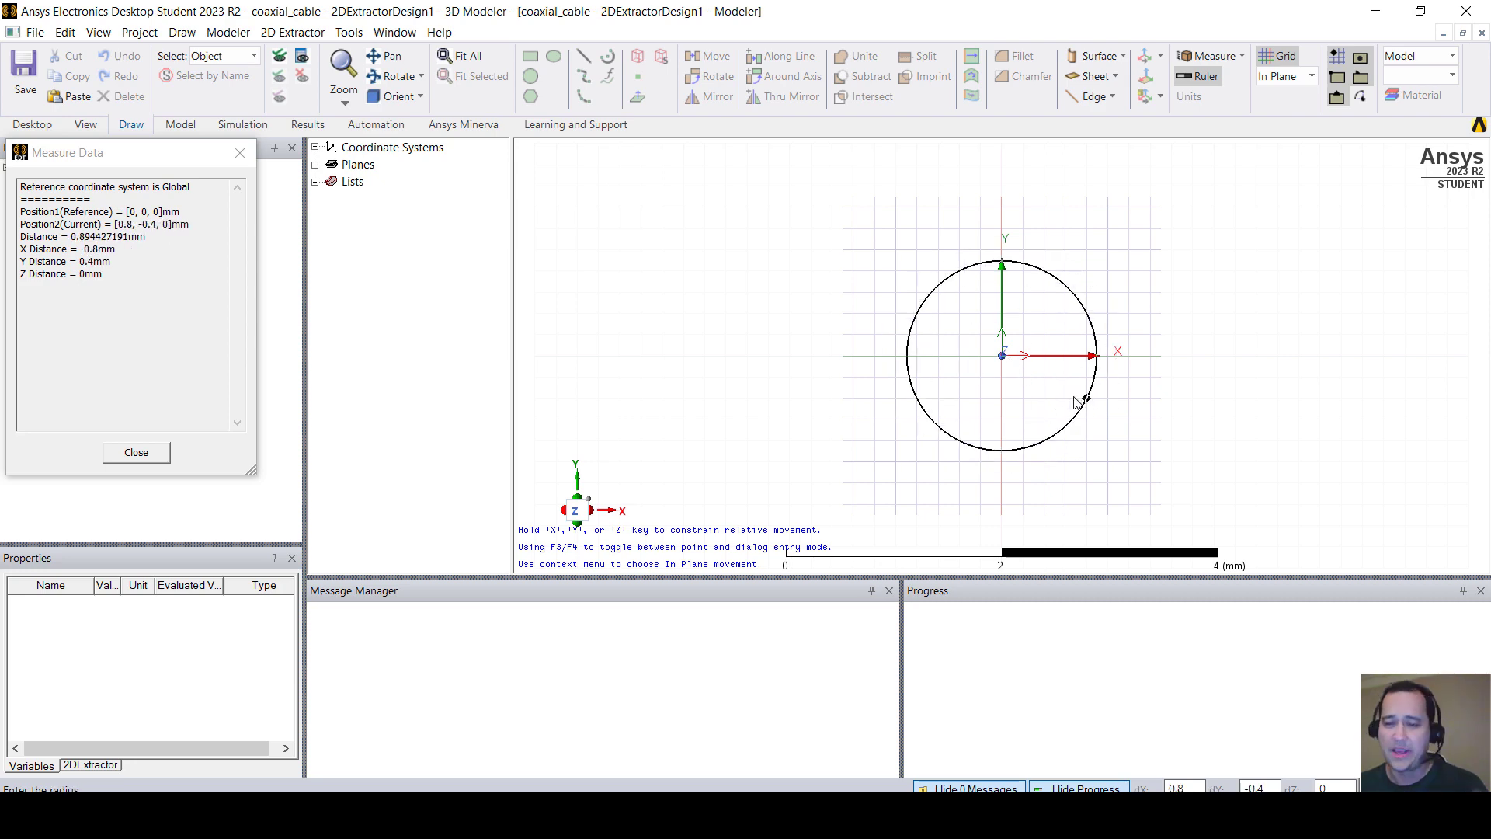
{"action": "left_click", "coordinate": [1127, 425]}
{"action": "left_click", "coordinate": [453, 217]}
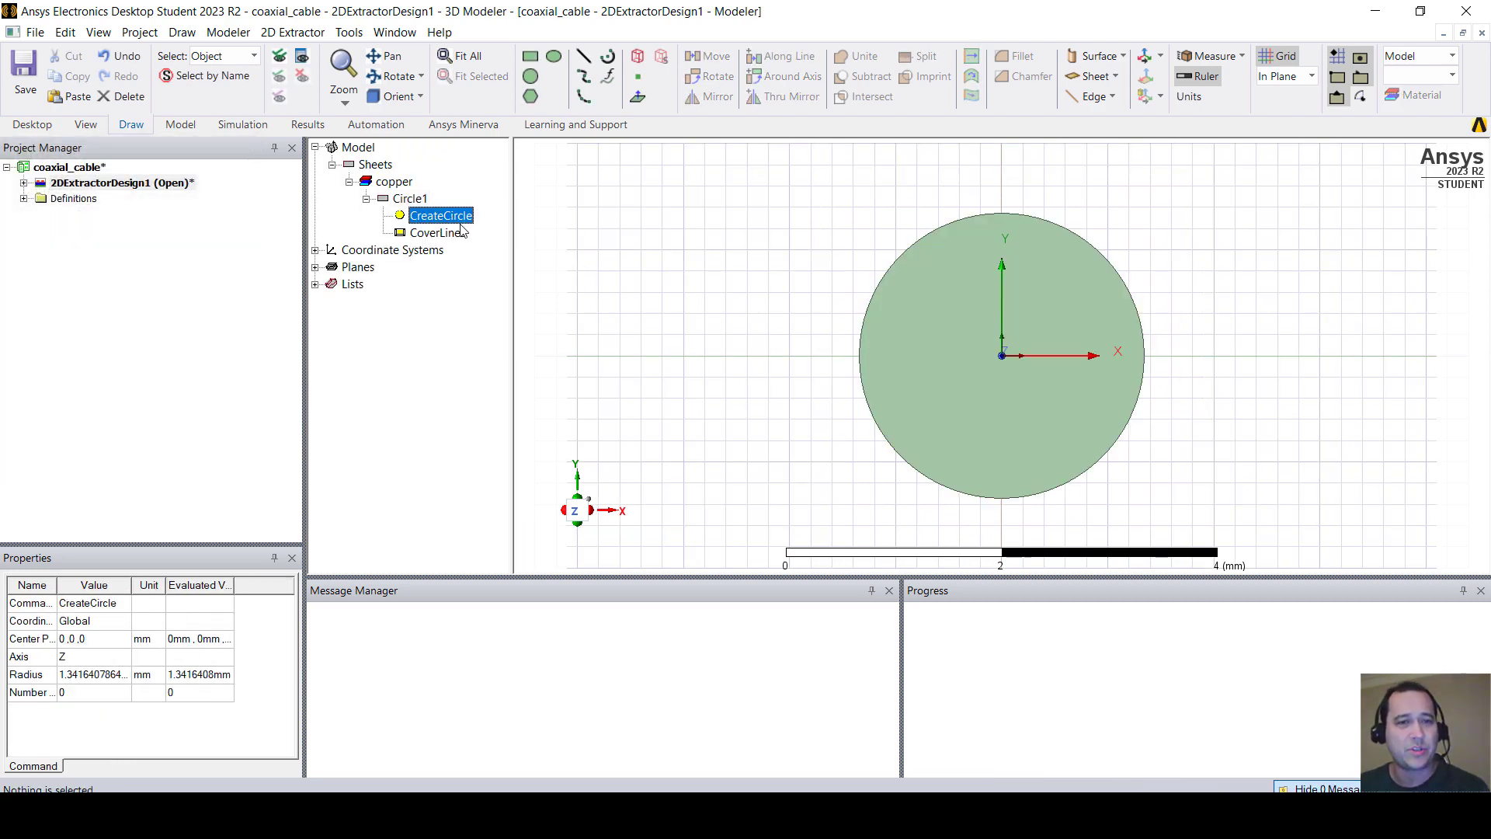
{"action": "left_click_drag", "start_coordinate": [512, 240], "coordinate": [524, 241]}
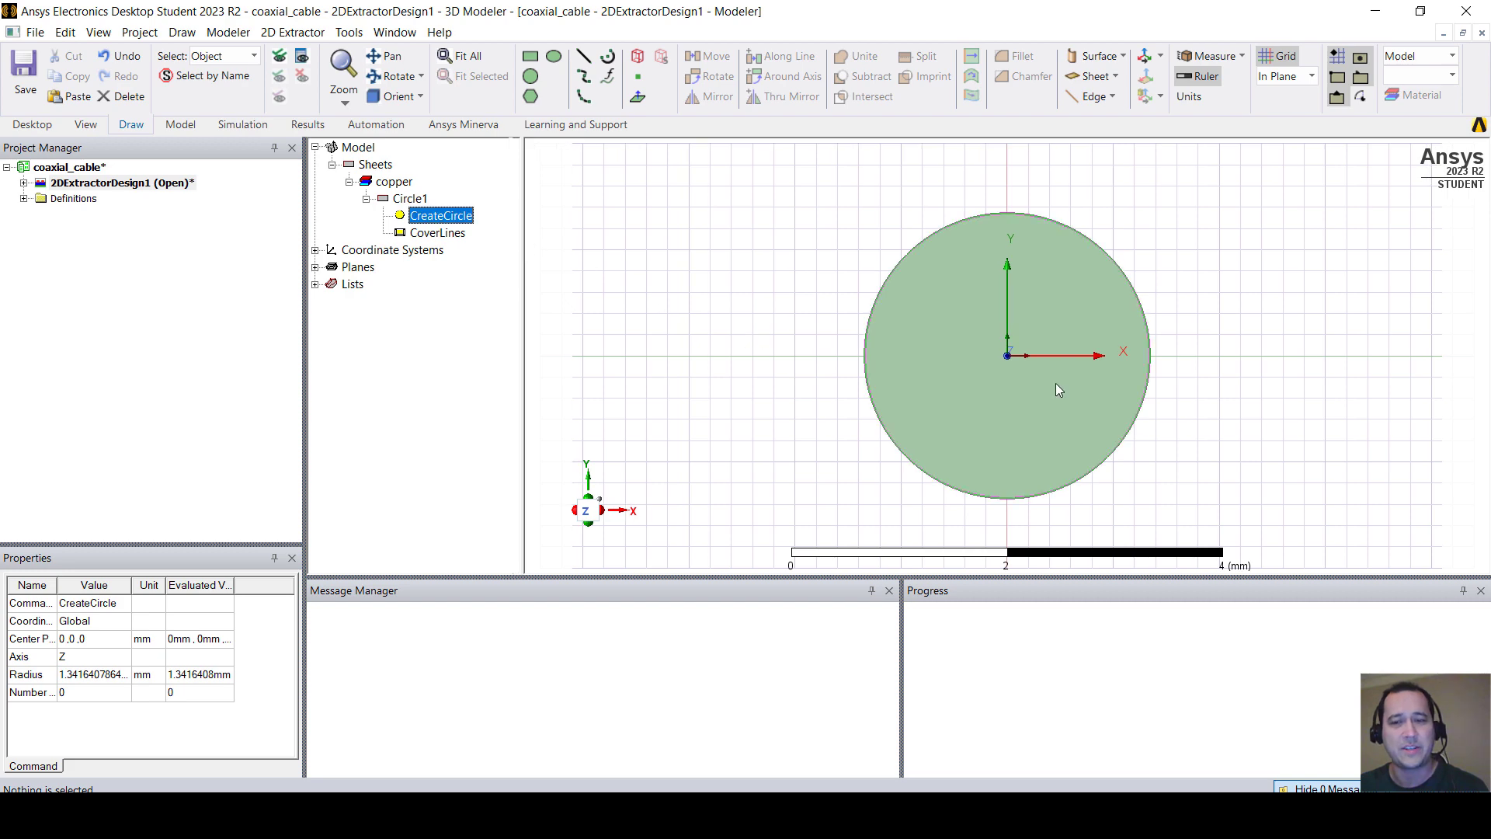
{"action": "scroll", "coordinate": [838, 404], "scroll_direction": "down", "scroll_amount": 2}
{"action": "scroll", "coordinate": [836, 399], "scroll_direction": "up", "scroll_amount": 1}
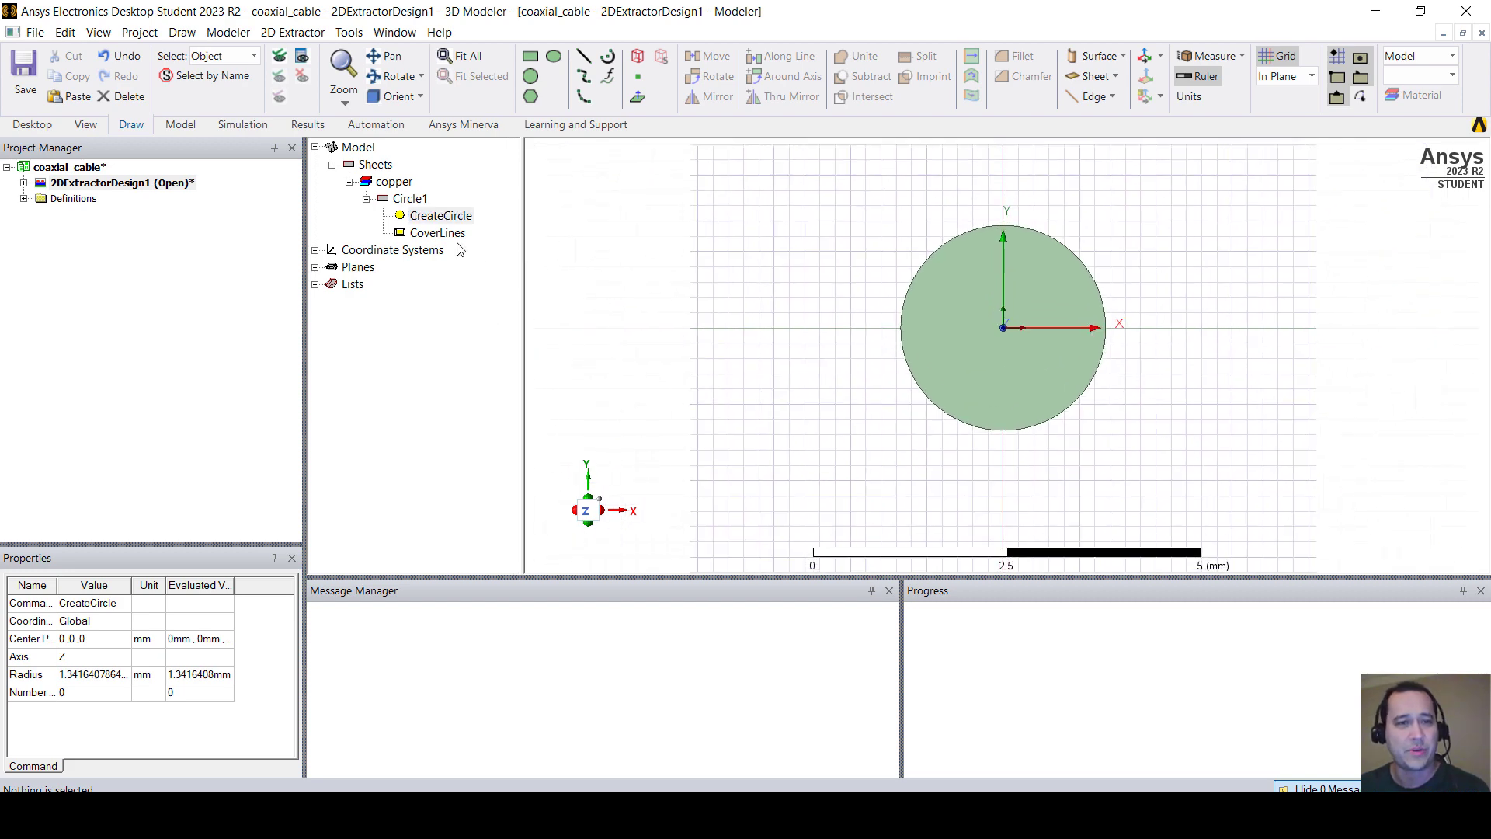
Step: Rename Circle1 to pin
{"action": "left_click", "coordinate": [404, 199]}
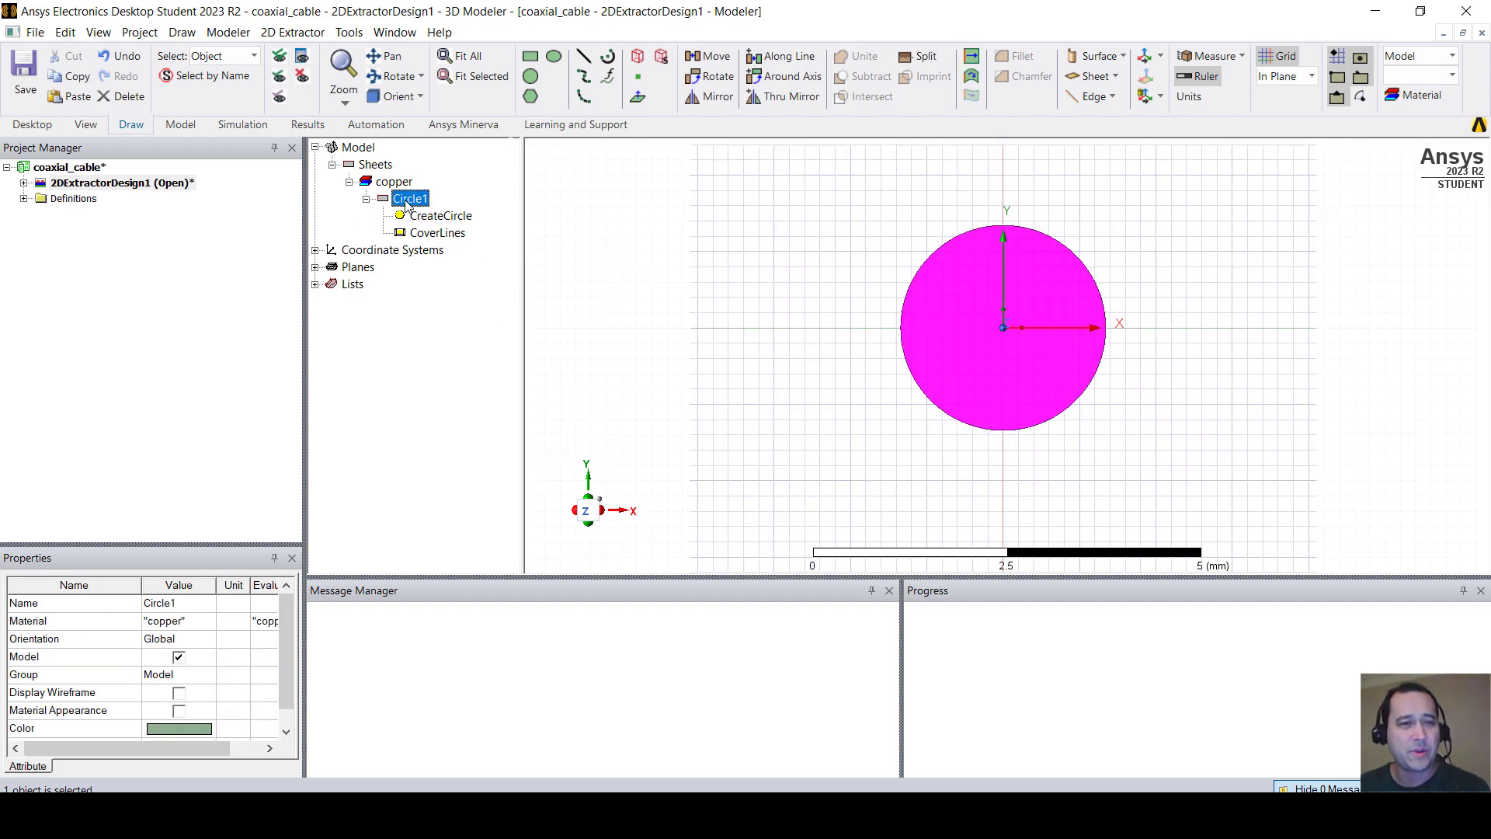
{"action": "left_click", "coordinate": [179, 603]}
{"action": "type", "text": "pin"}
{"action": "key", "text": "Return"}
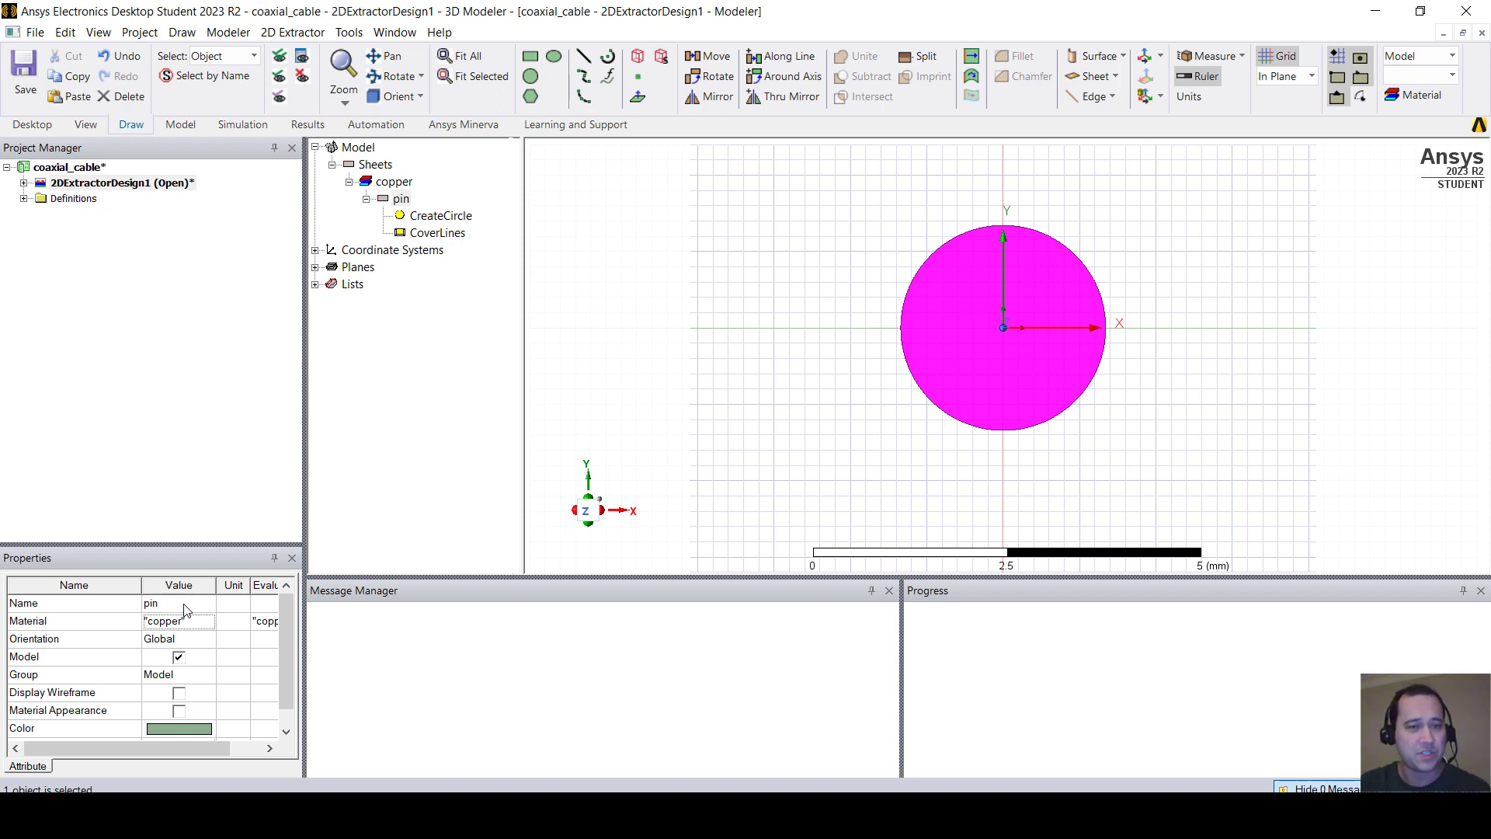
Step: Set the pin's radius to a new variable inner_D with value 3mm
{"action": "left_click", "coordinate": [441, 216]}
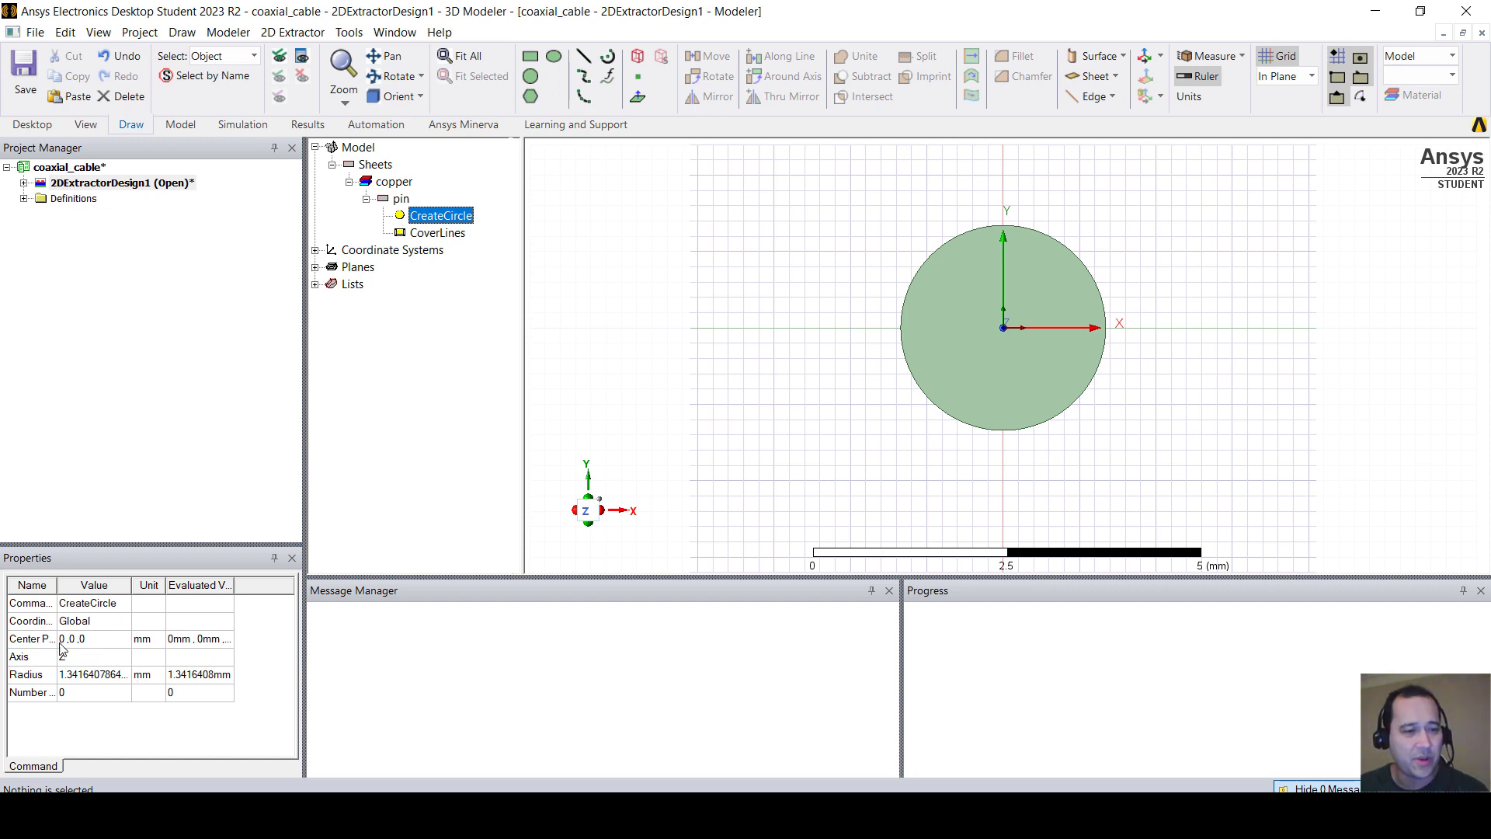
{"action": "left_click", "coordinate": [88, 674]}
{"action": "left_click", "coordinate": [88, 675]}
{"action": "type", "text": "inner_"}
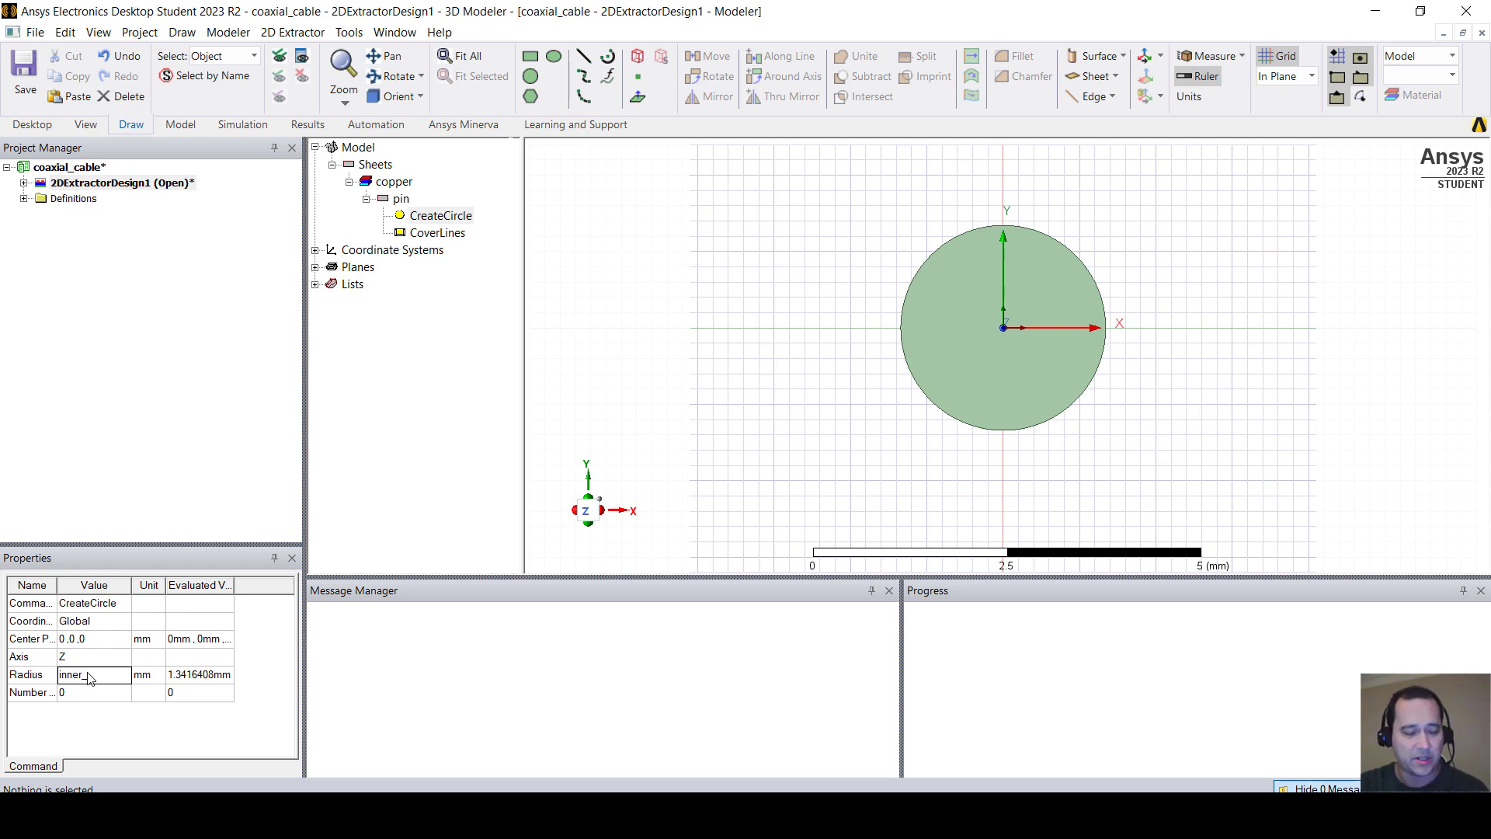
{"action": "type", "text": "D"}
{"action": "key", "text": "Return"}
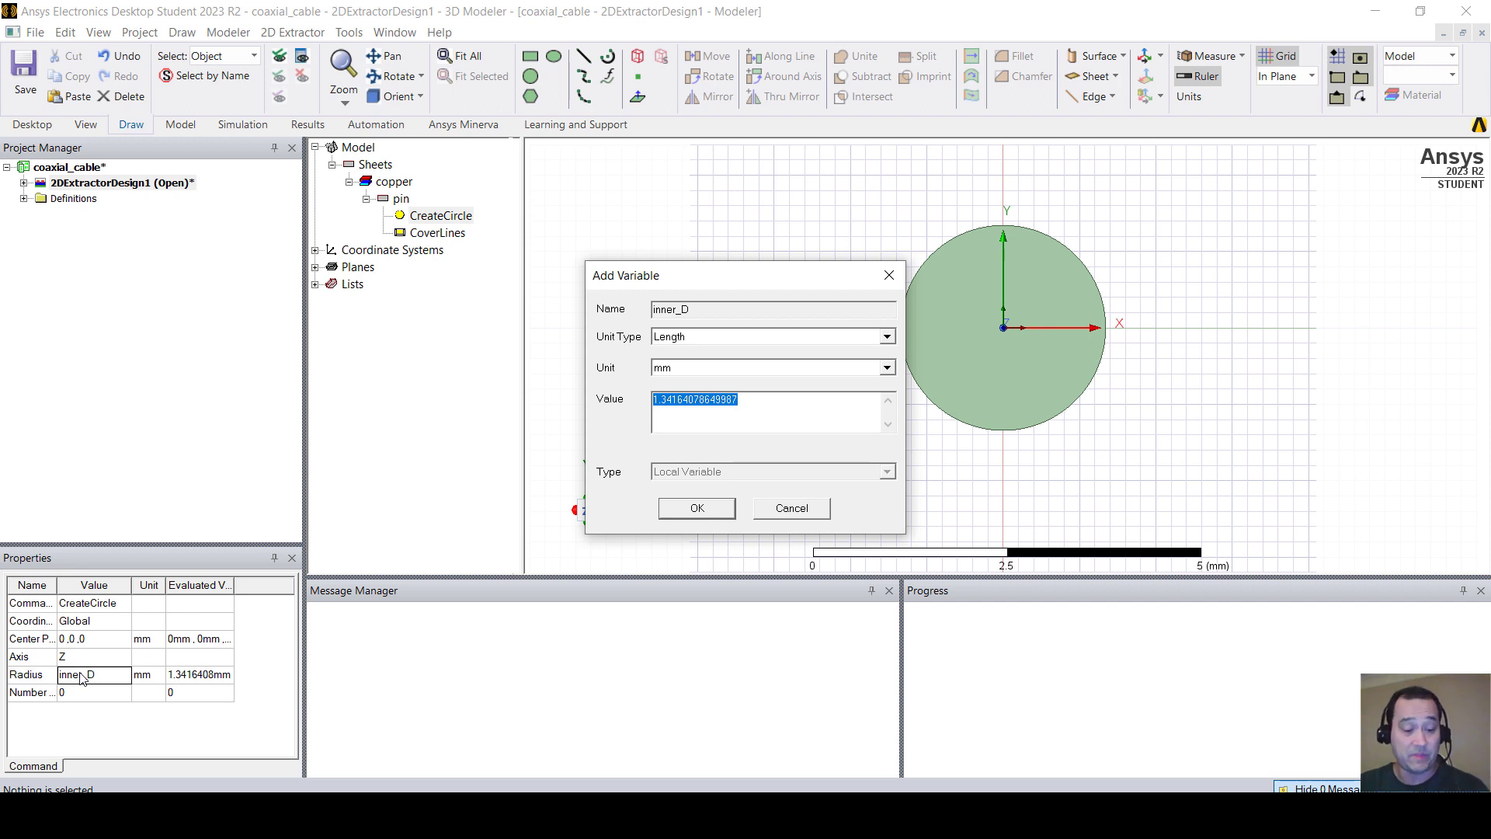
{"action": "type", "text": "3mm"}
{"action": "key", "text": "Return"}
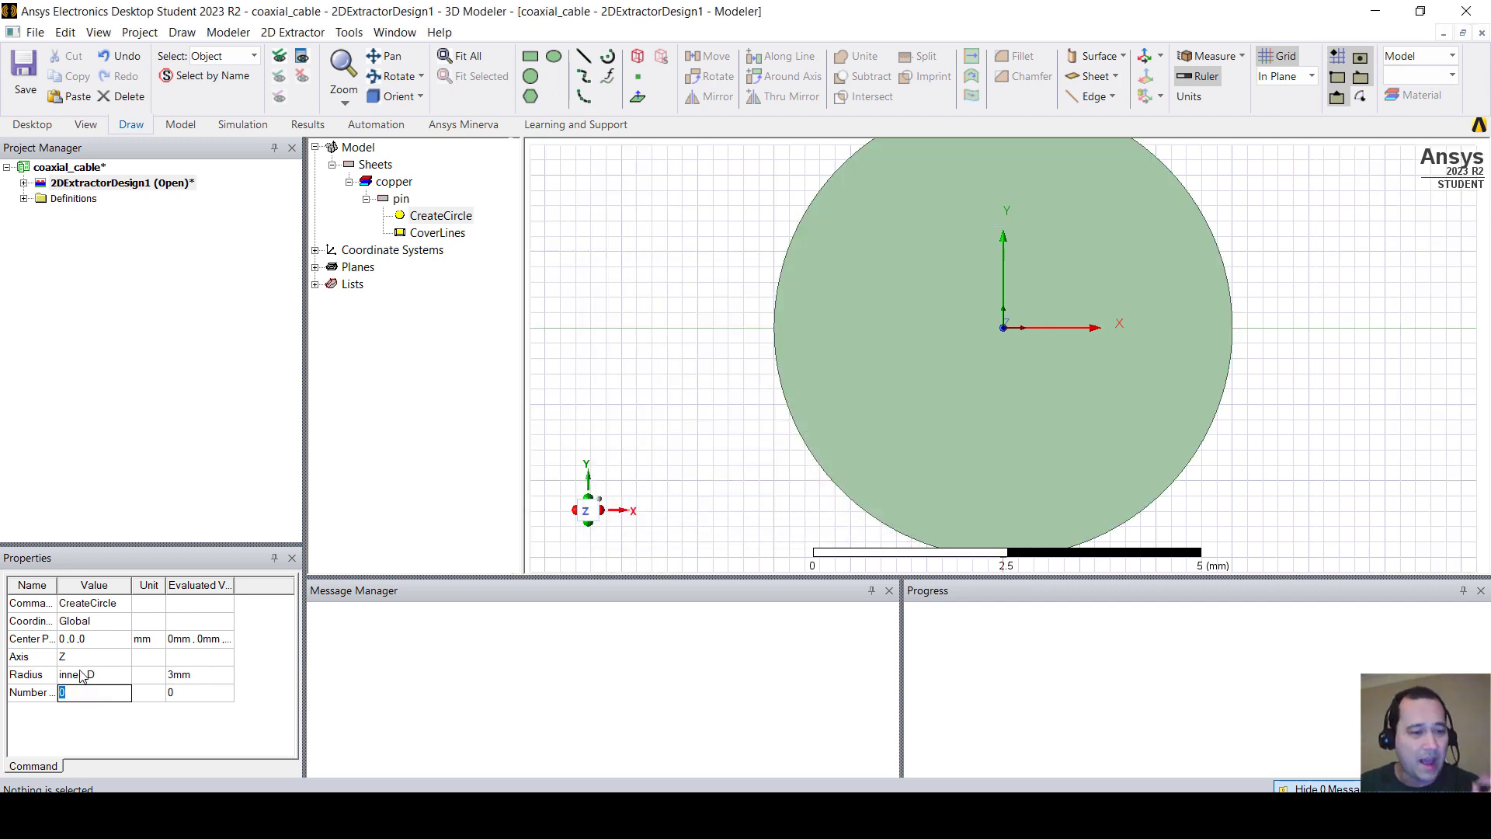
Step: Change the pin's radius expression to inner_D/2
{"action": "left_click", "coordinate": [120, 674]}
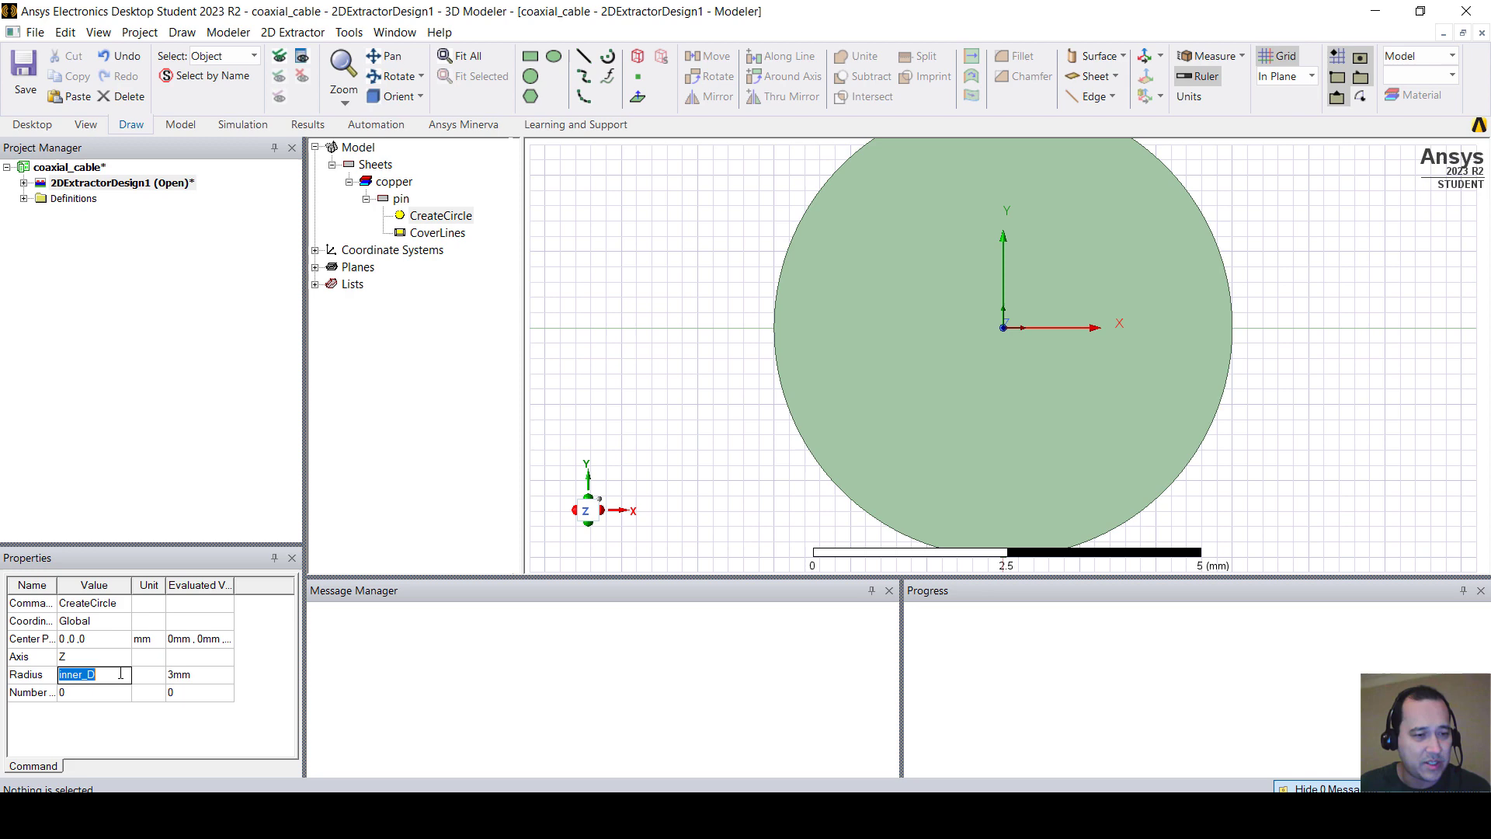
{"action": "left_click", "coordinate": [119, 674]}
{"action": "type", "text": "/2"}
{"action": "key", "text": "Return"}
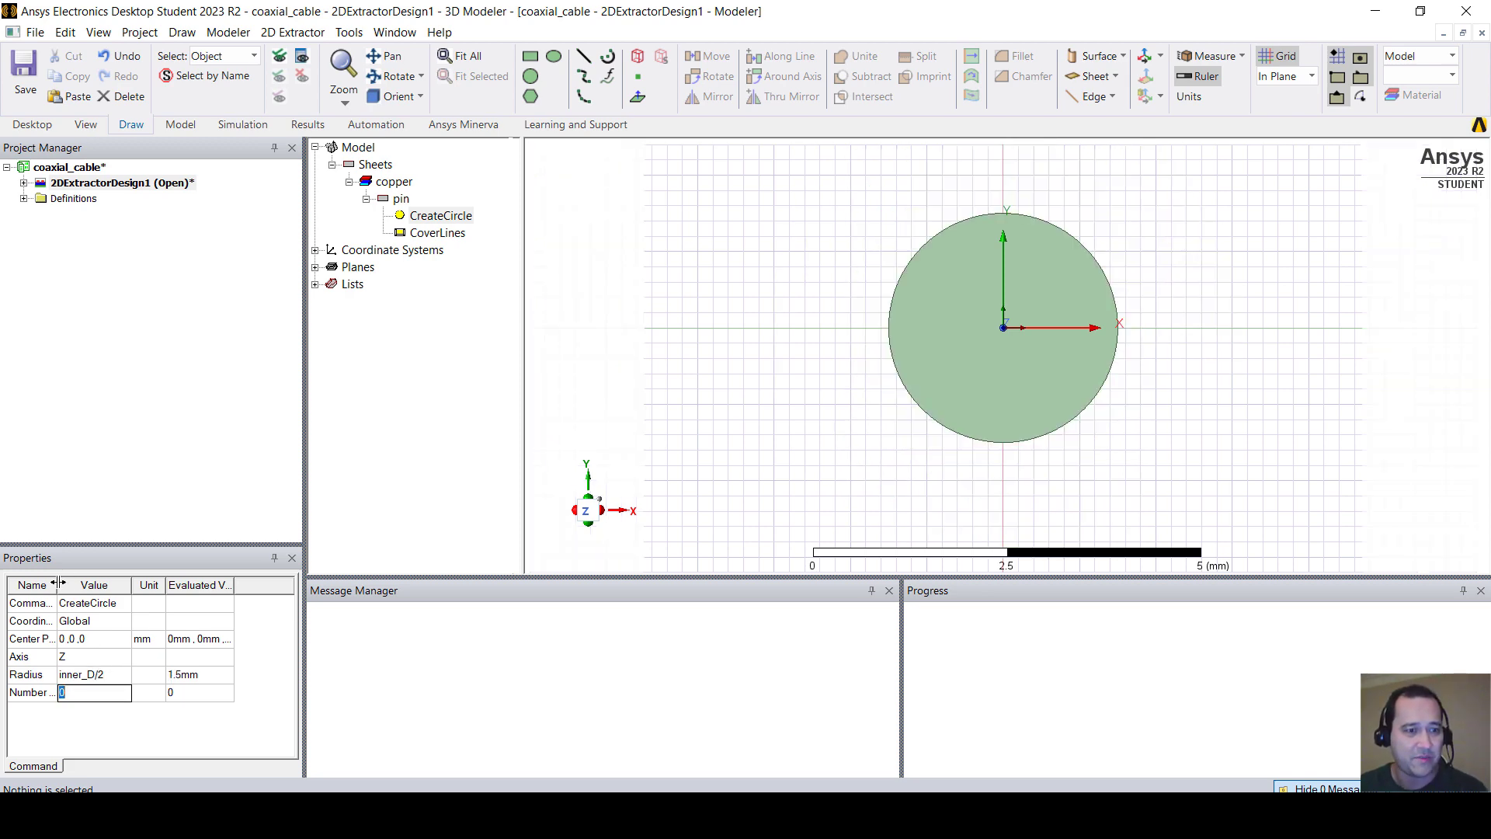
{"action": "left_click_drag", "start_coordinate": [59, 583], "coordinate": [66, 583]}
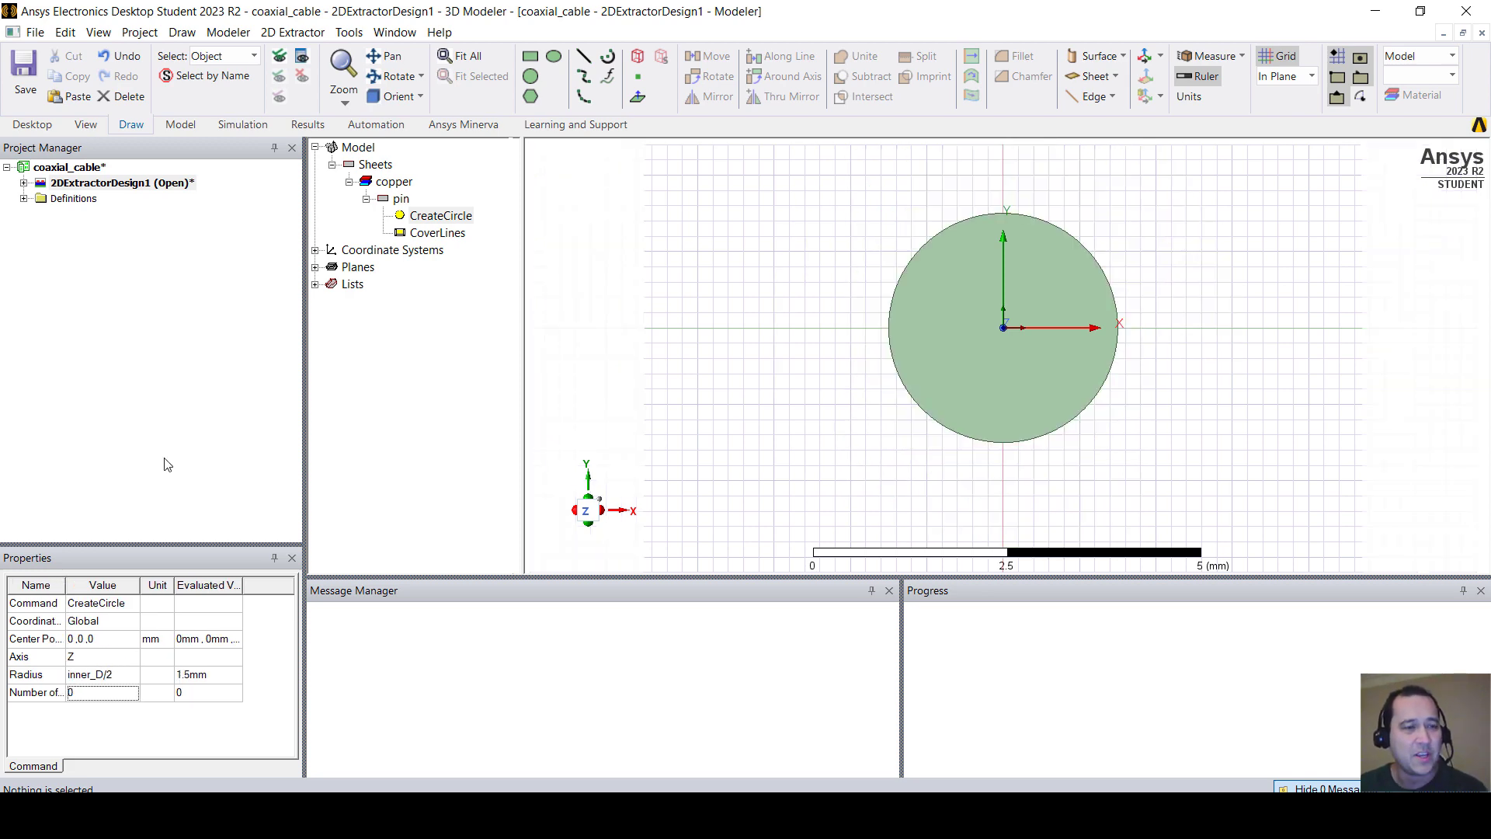
Step: Test inner_D at 2 in the design variables, then restore it to 3 mm
{"action": "left_click", "coordinate": [136, 190]}
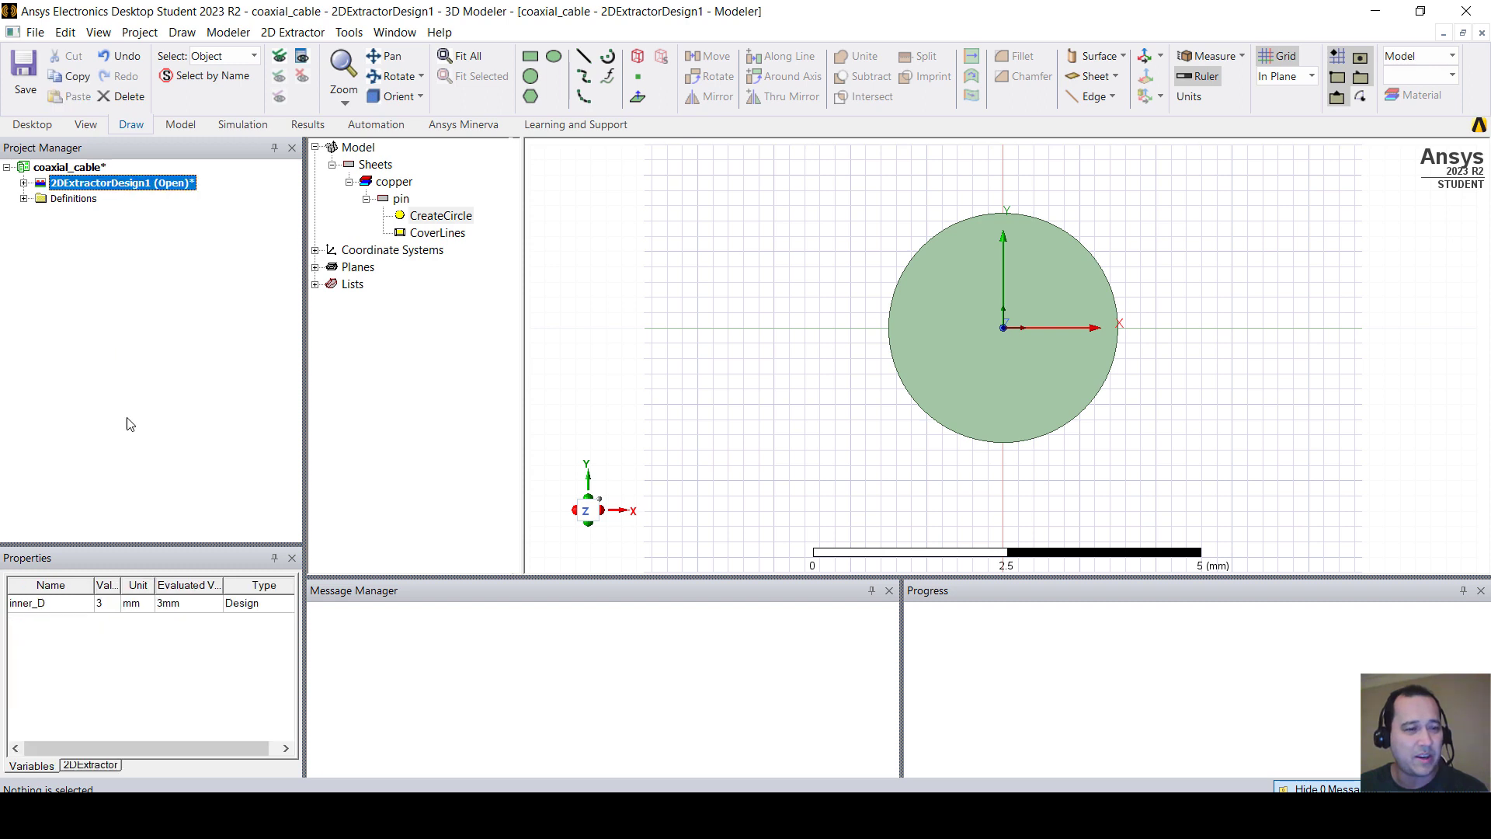
{"action": "left_click", "coordinate": [105, 606]}
{"action": "type", "text": "2"}
{"action": "key", "text": "Return"}
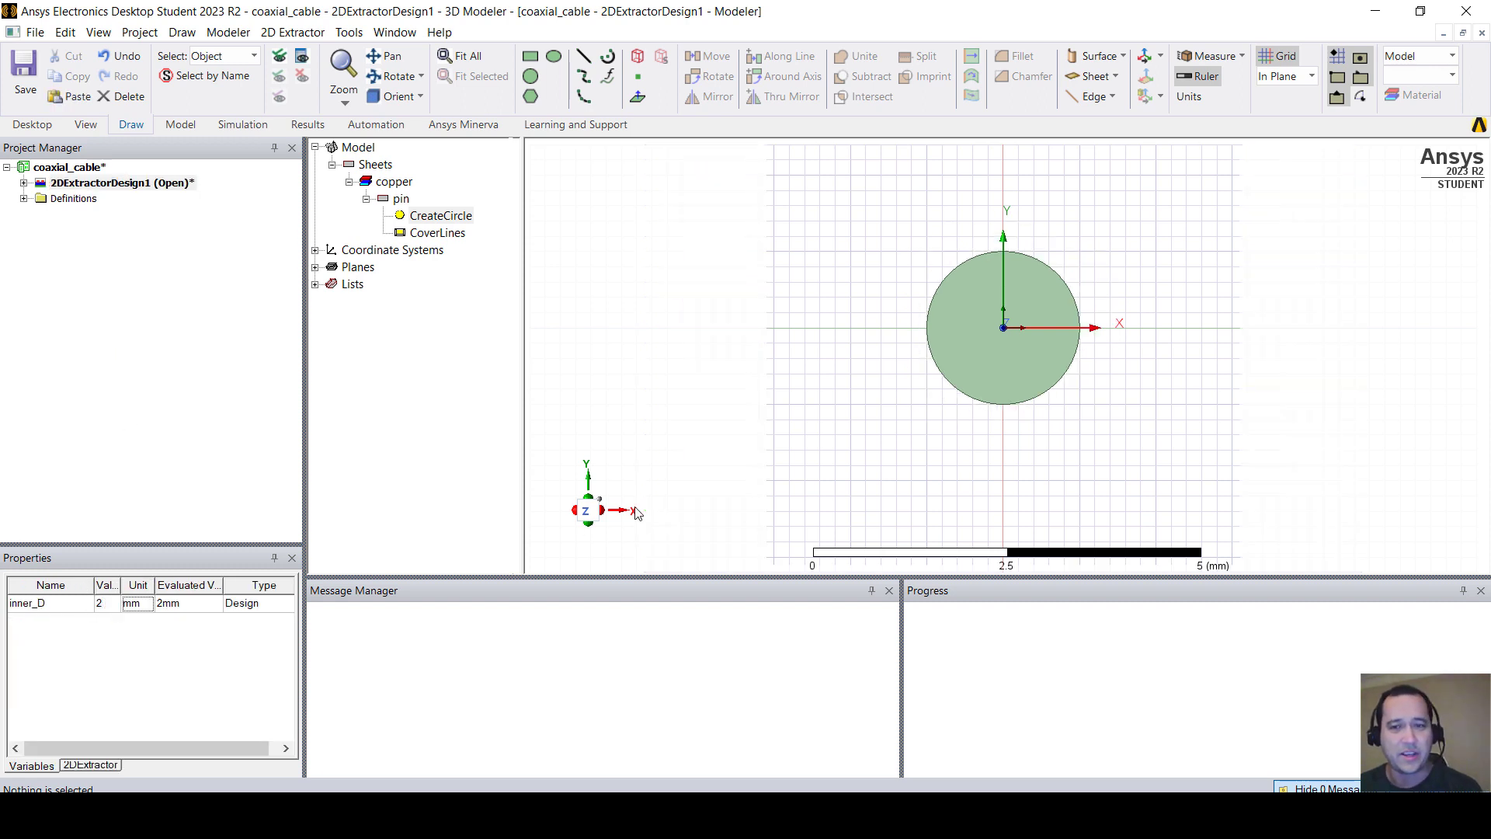
{"action": "left_click", "coordinate": [107, 607]}
{"action": "type", "text": "3"}
{"action": "key", "text": "Return"}
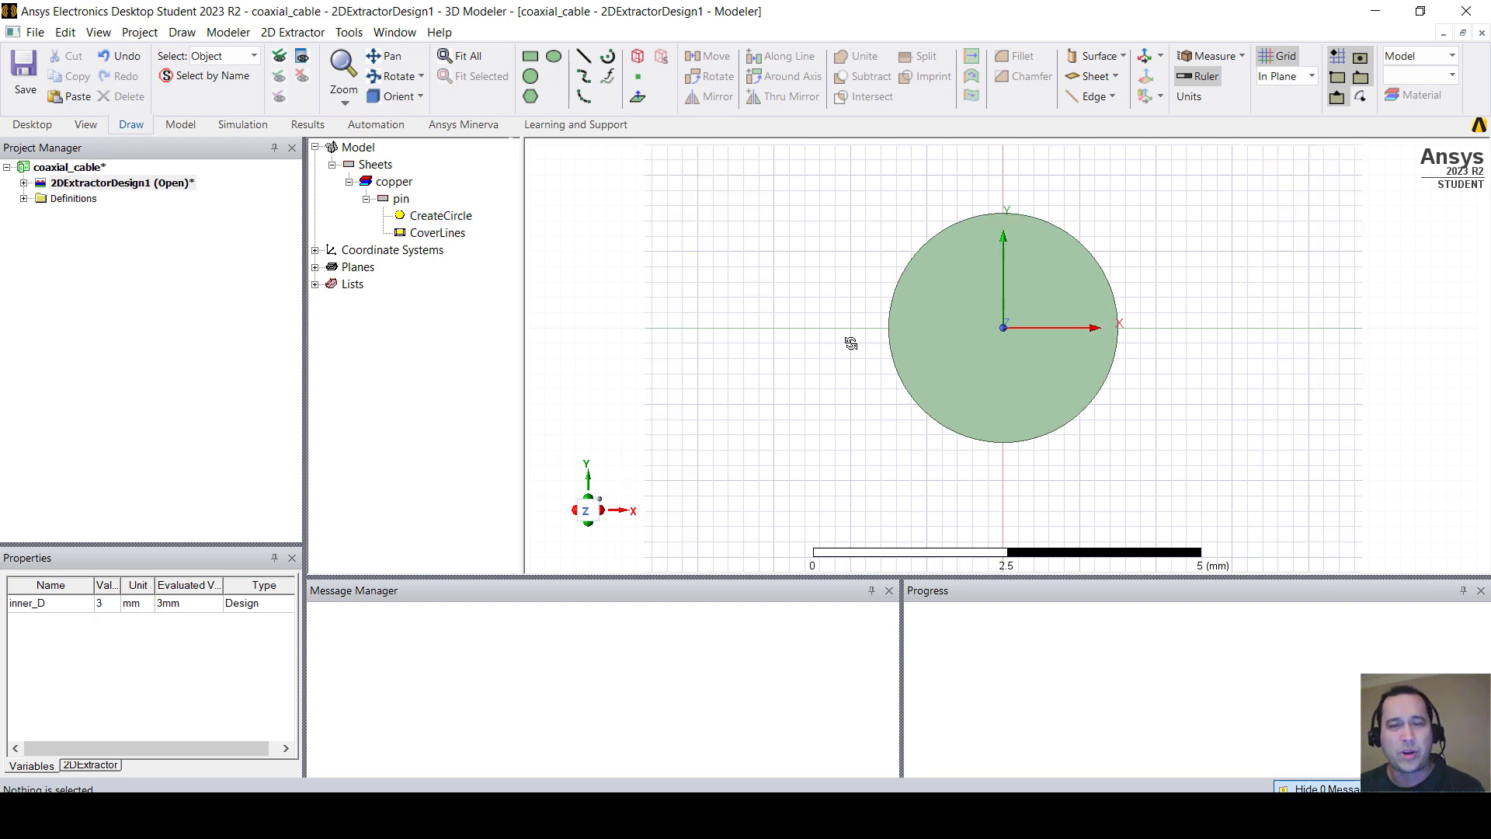
Step: Draw a second circle at the origin with radius about 5.83 mm around the pin
{"action": "scroll", "coordinate": [906, 386], "scroll_direction": "down", "scroll_amount": 3}
{"action": "scroll", "coordinate": [833, 390], "scroll_direction": "down", "scroll_amount": 1}
{"action": "left_click", "coordinate": [401, 199]}
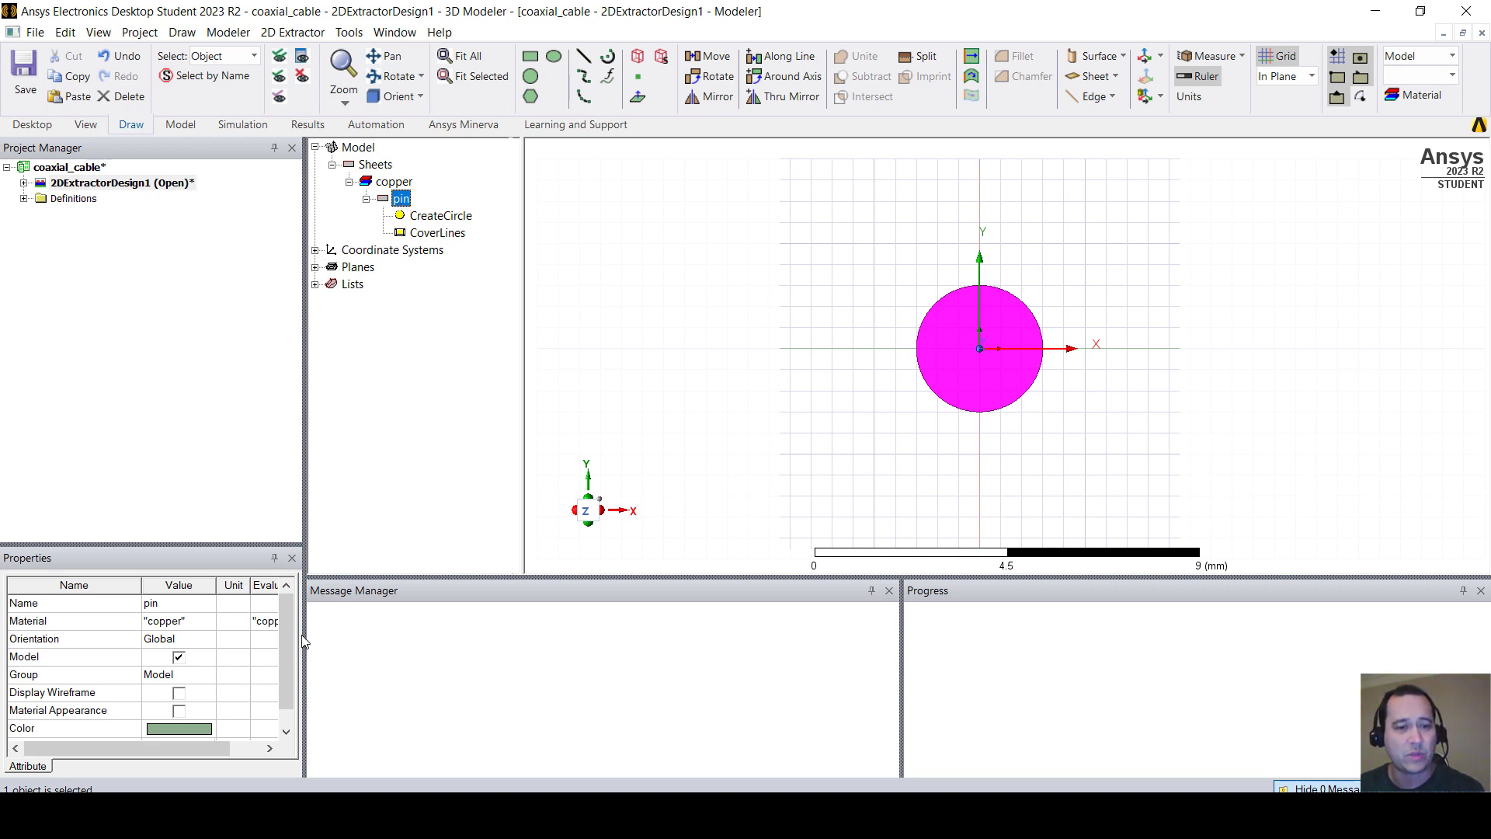
{"action": "scroll", "coordinate": [709, 389], "scroll_direction": "down", "scroll_amount": 3}
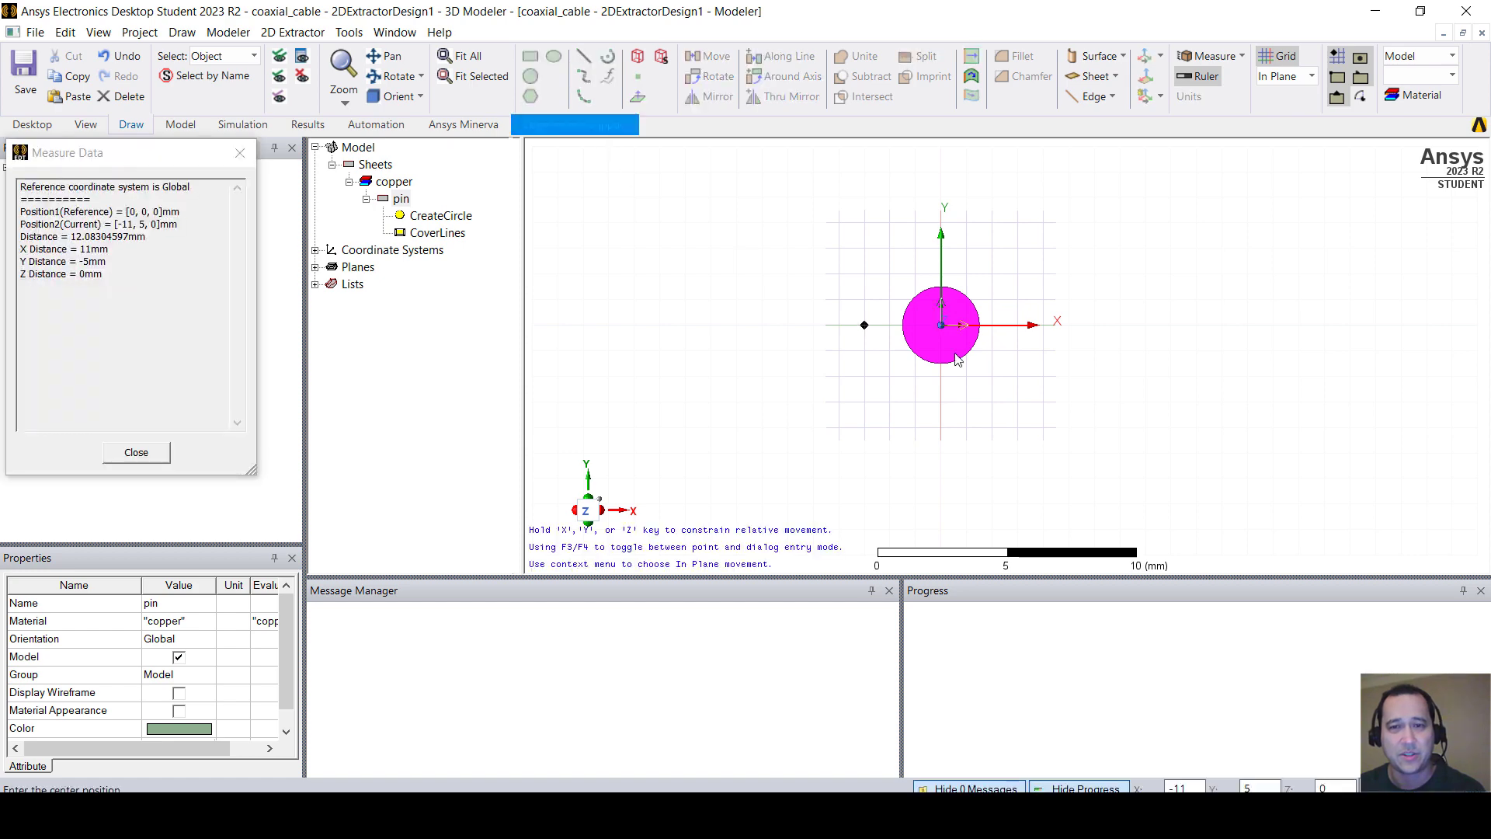
{"action": "left_click", "coordinate": [943, 326]}
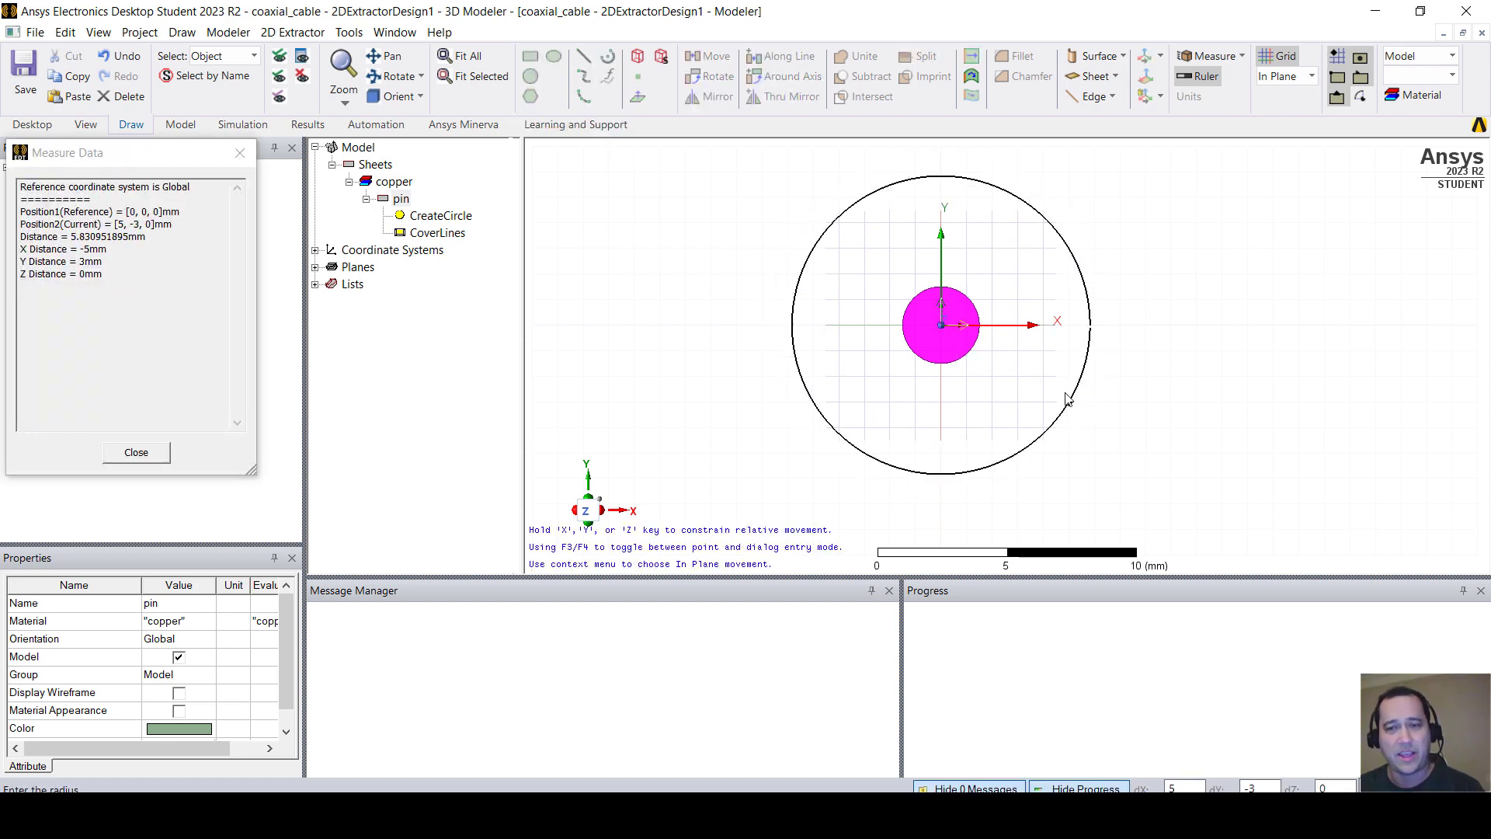
{"action": "left_click", "coordinate": [1066, 398]}
Step: Rename the new outer circle to dielectric
{"action": "left_click", "coordinate": [407, 200]}
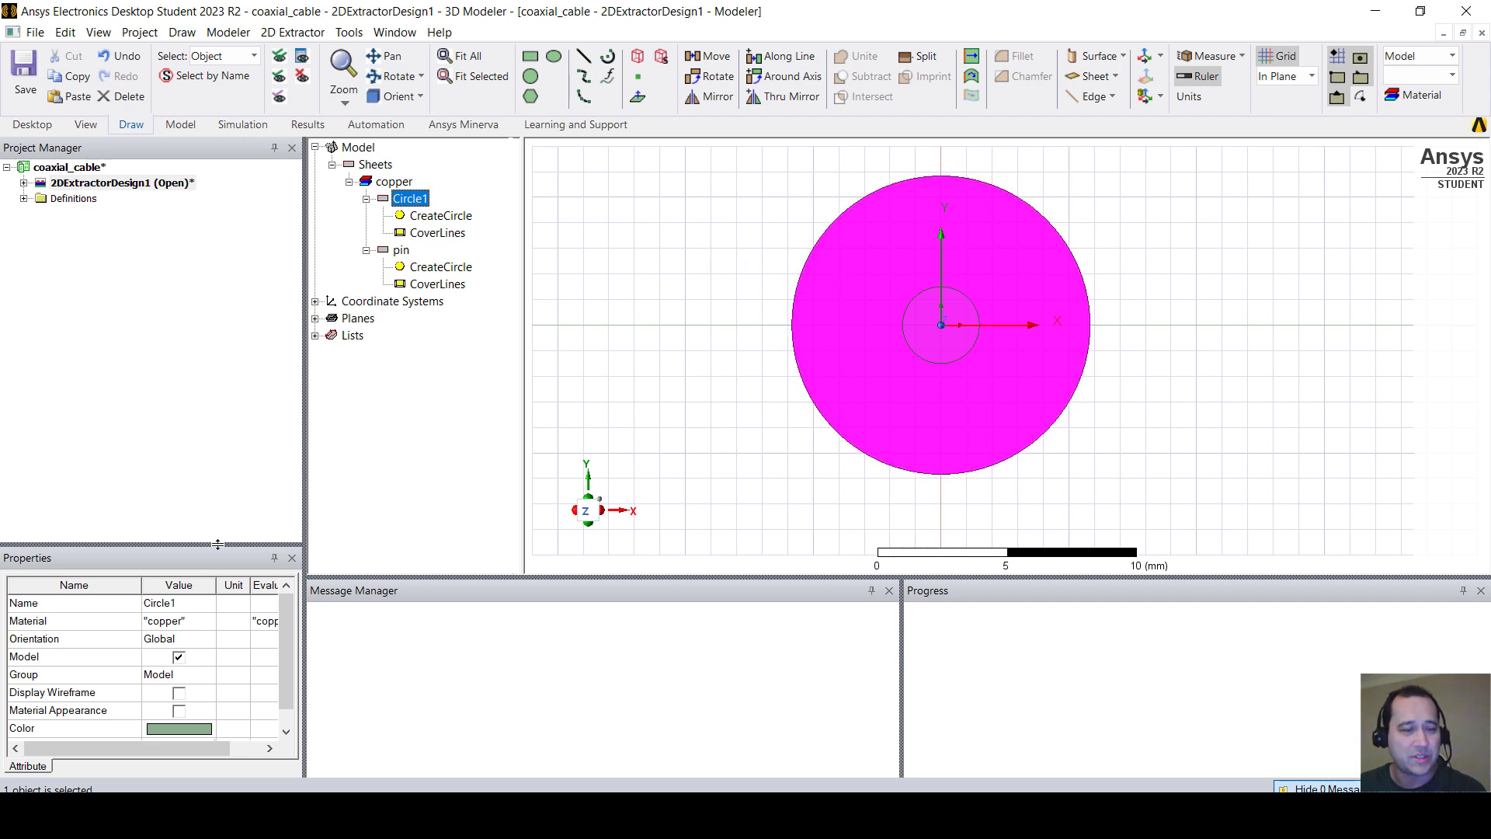
{"action": "left_click", "coordinate": [175, 605]}
{"action": "type", "text": "dielec"}
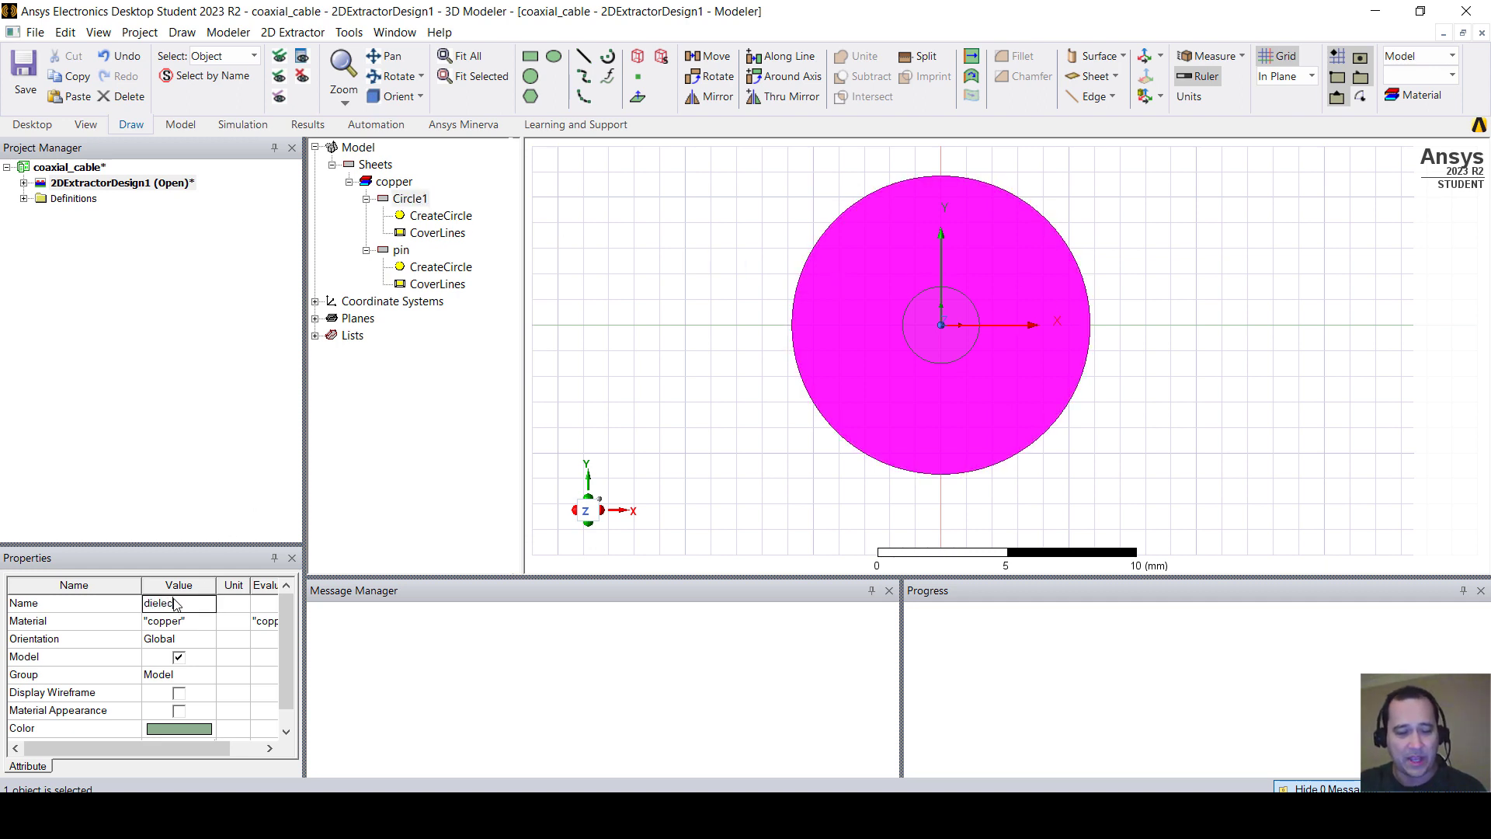
{"action": "type", "text": "tric"}
{"action": "key", "text": "Return"}
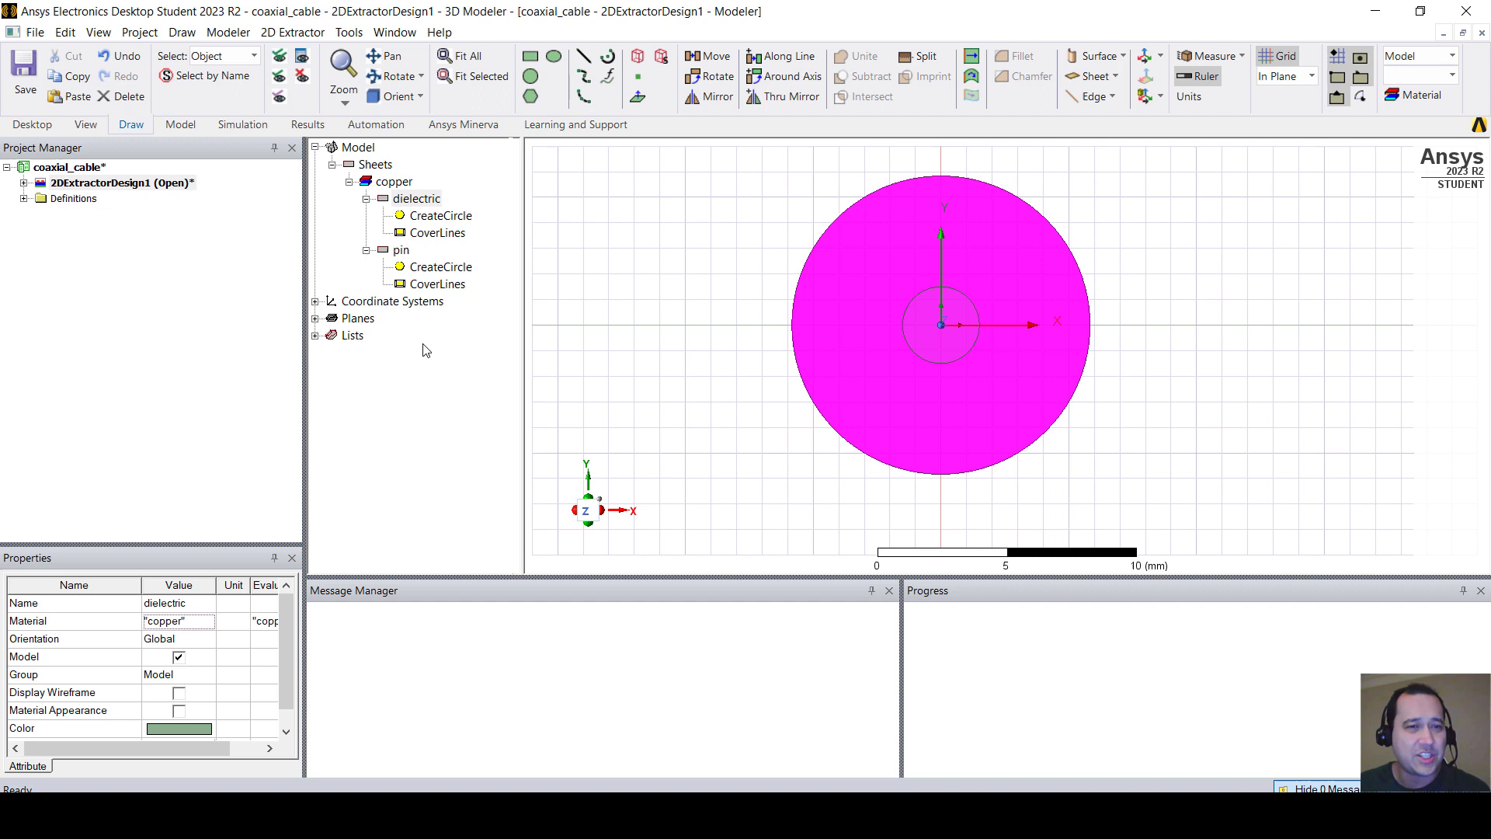
Step: Assign Teflon (tm) as the dielectric circle's material instead of copper
{"action": "right_click", "coordinate": [426, 202]}
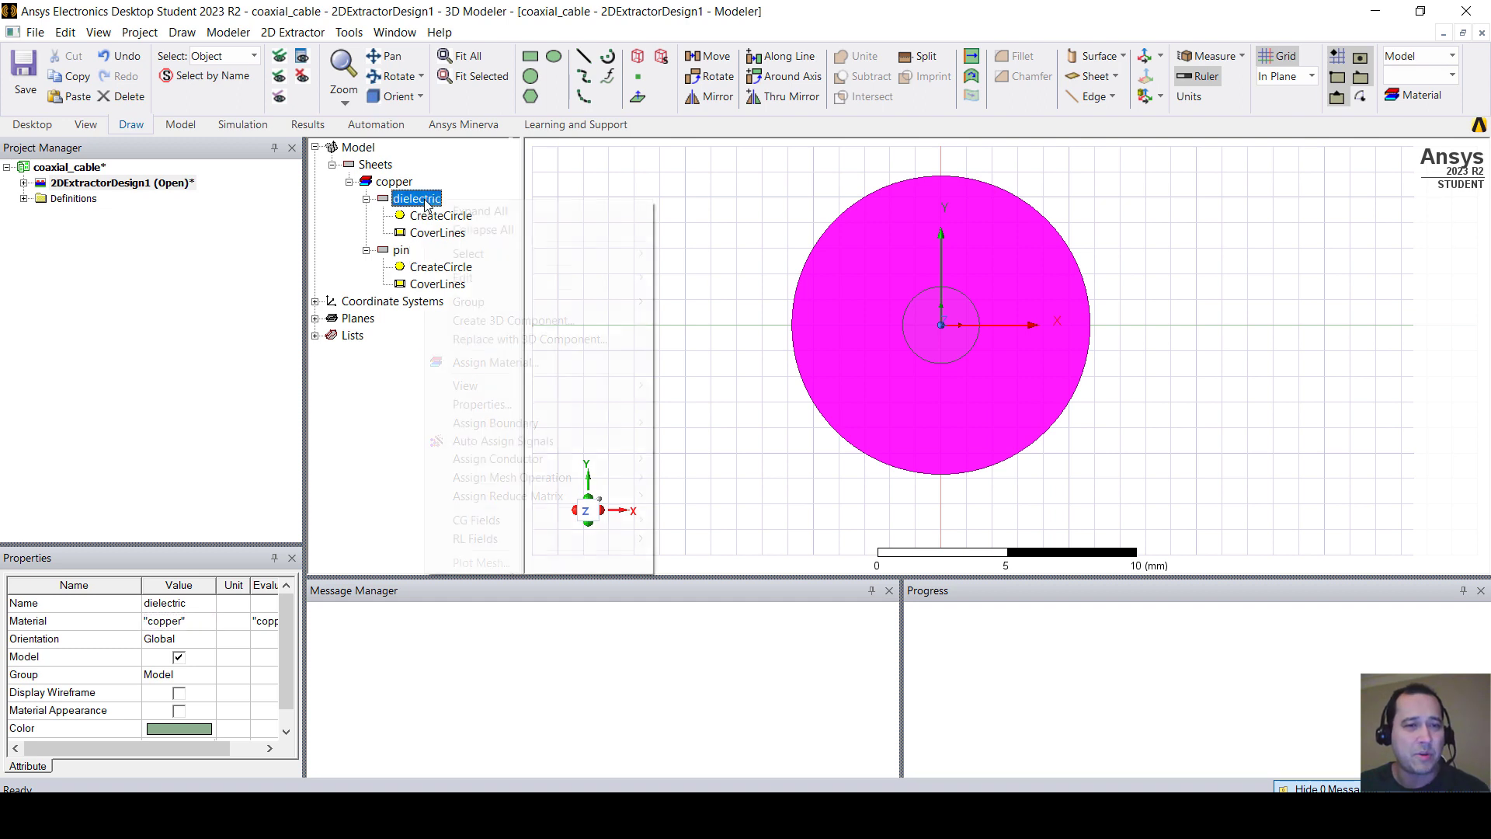
{"action": "left_click", "coordinate": [544, 364]}
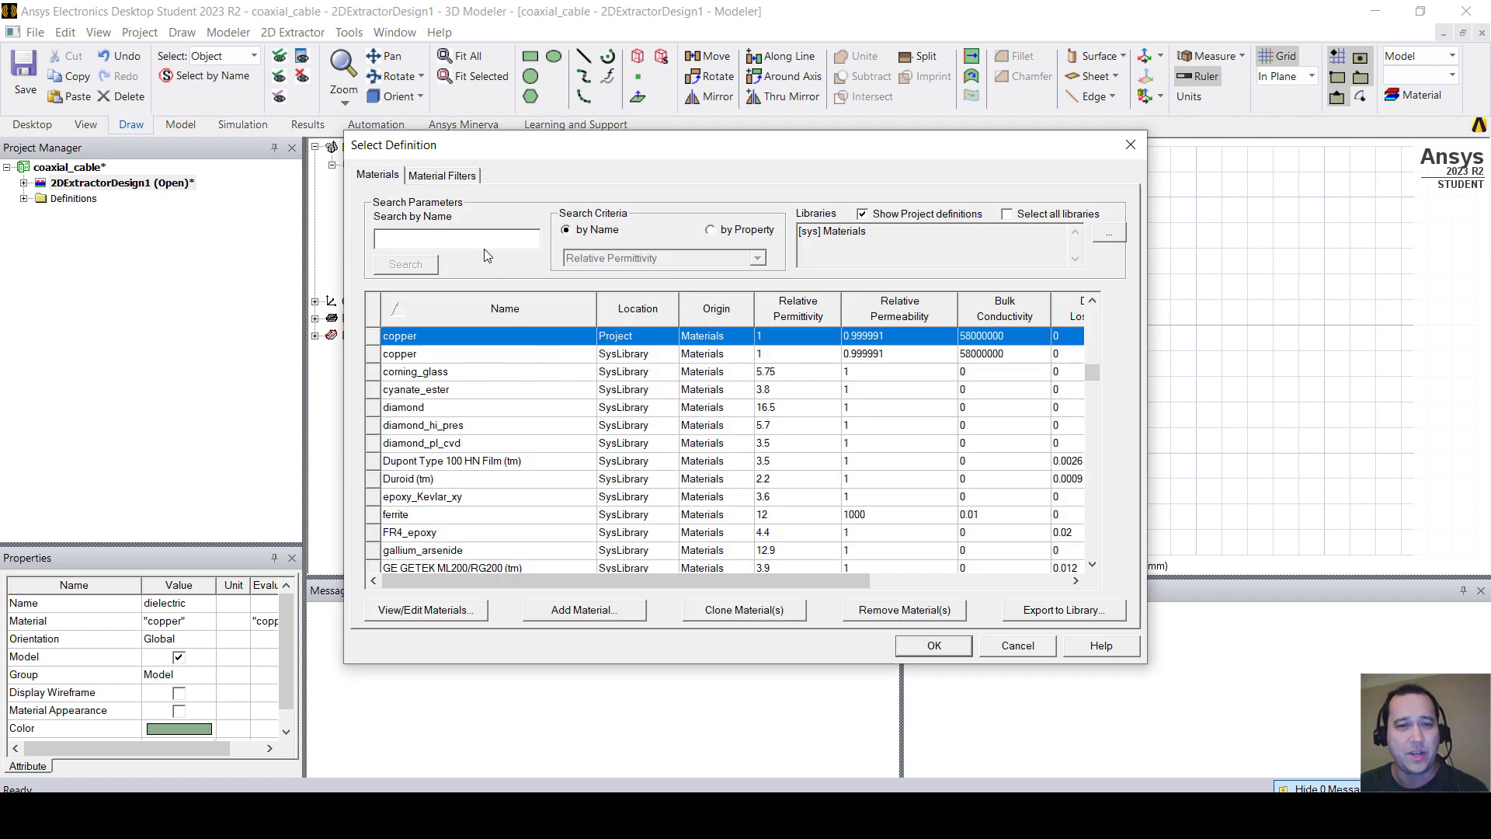
{"action": "type", "text": "tef"}
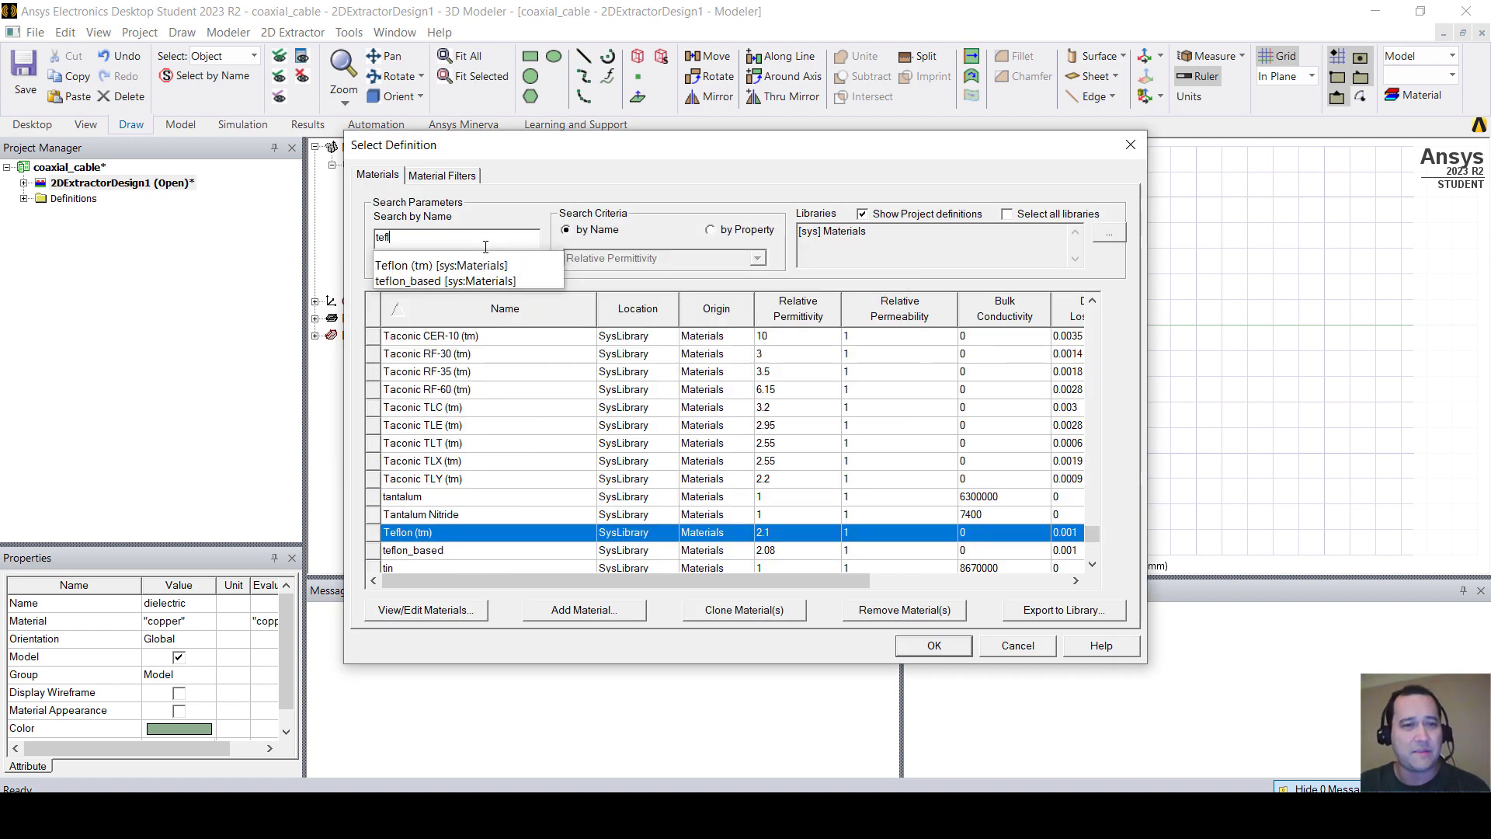
{"action": "type", "text": "l"}
{"action": "left_click", "coordinate": [482, 265]}
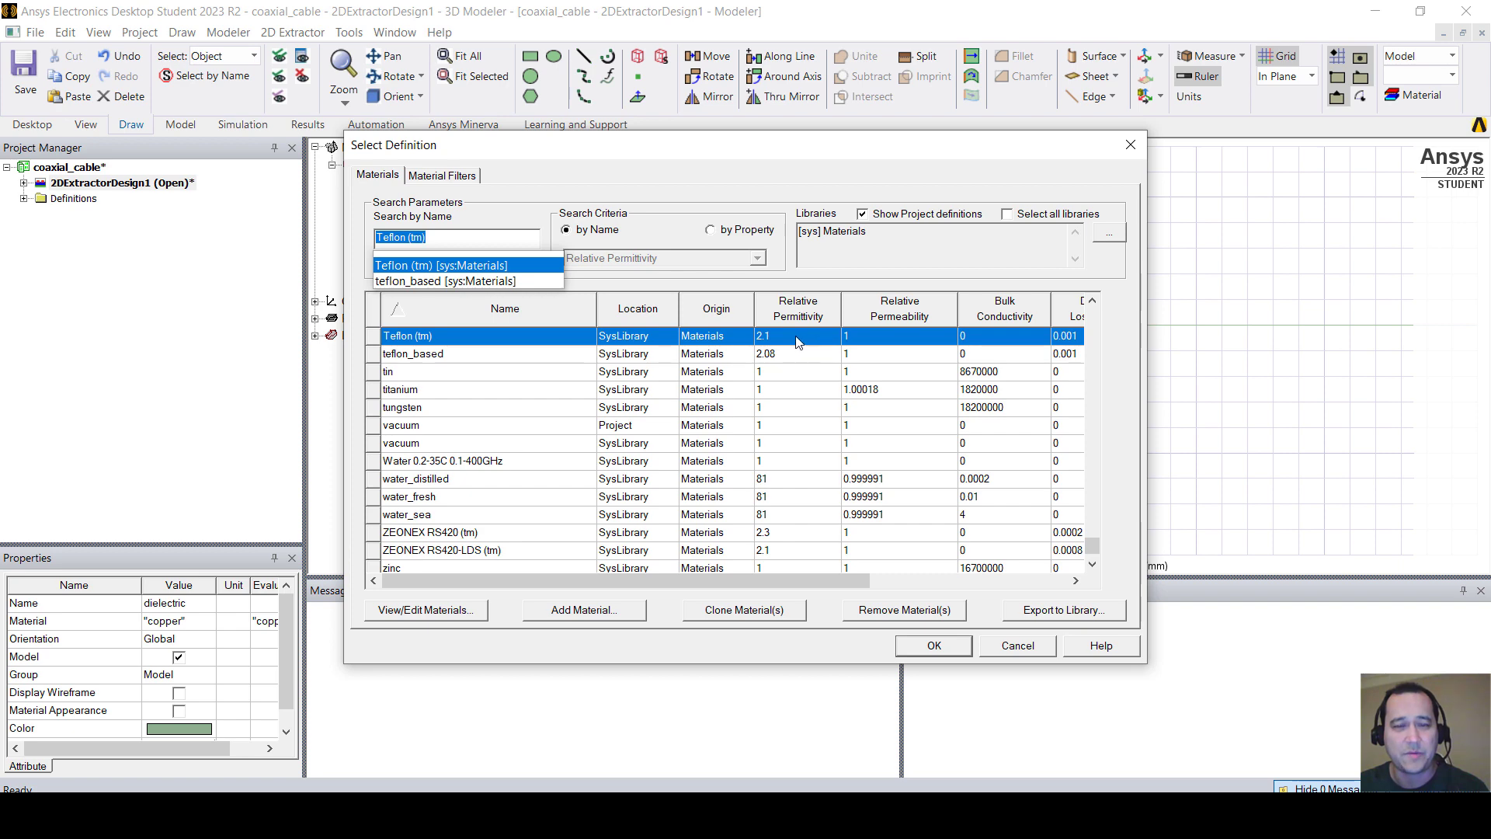
{"action": "left_click", "coordinate": [937, 649]}
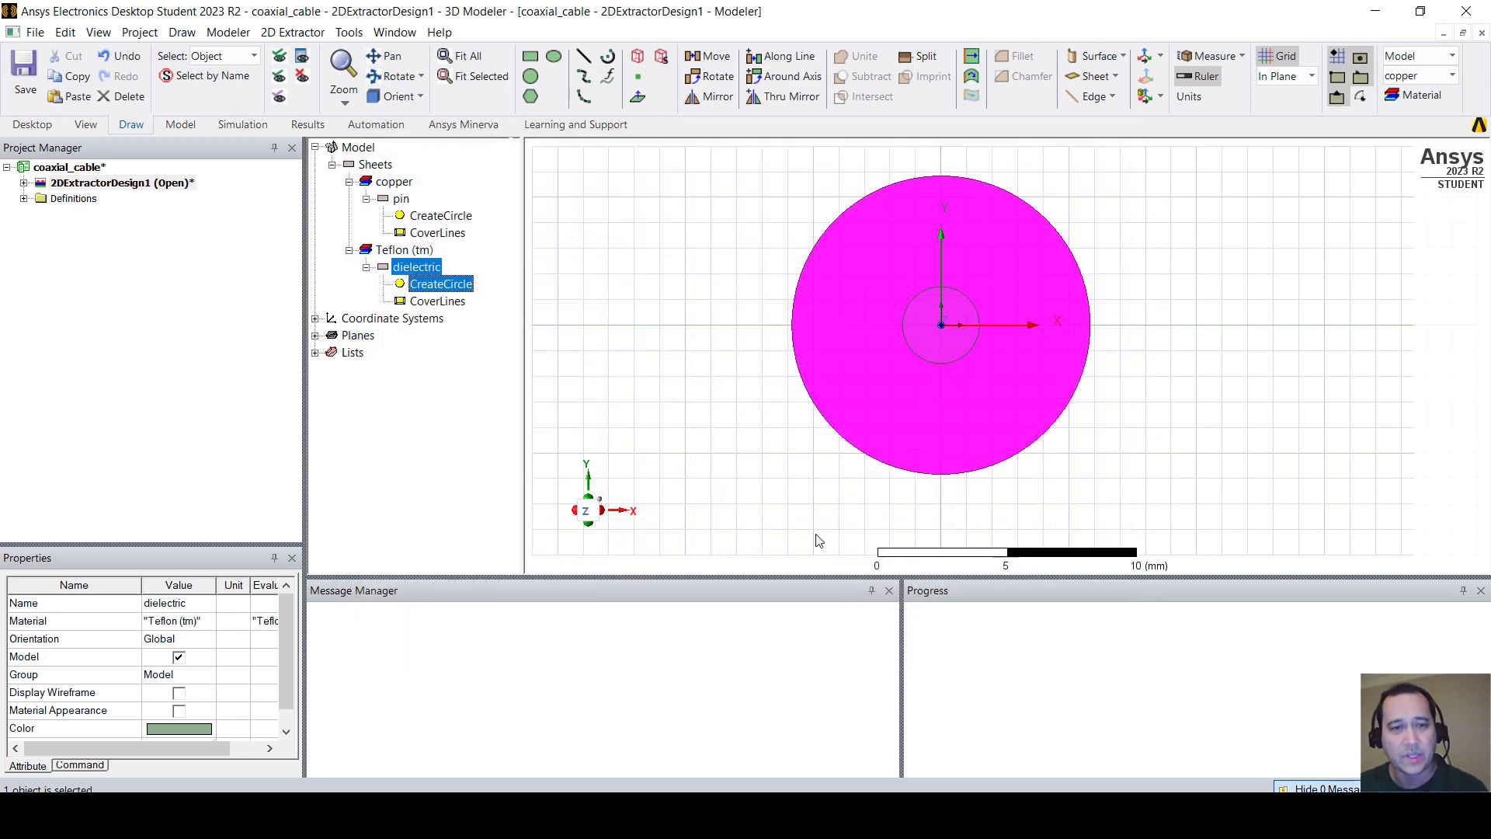
{"action": "left_click", "coordinate": [731, 412]}
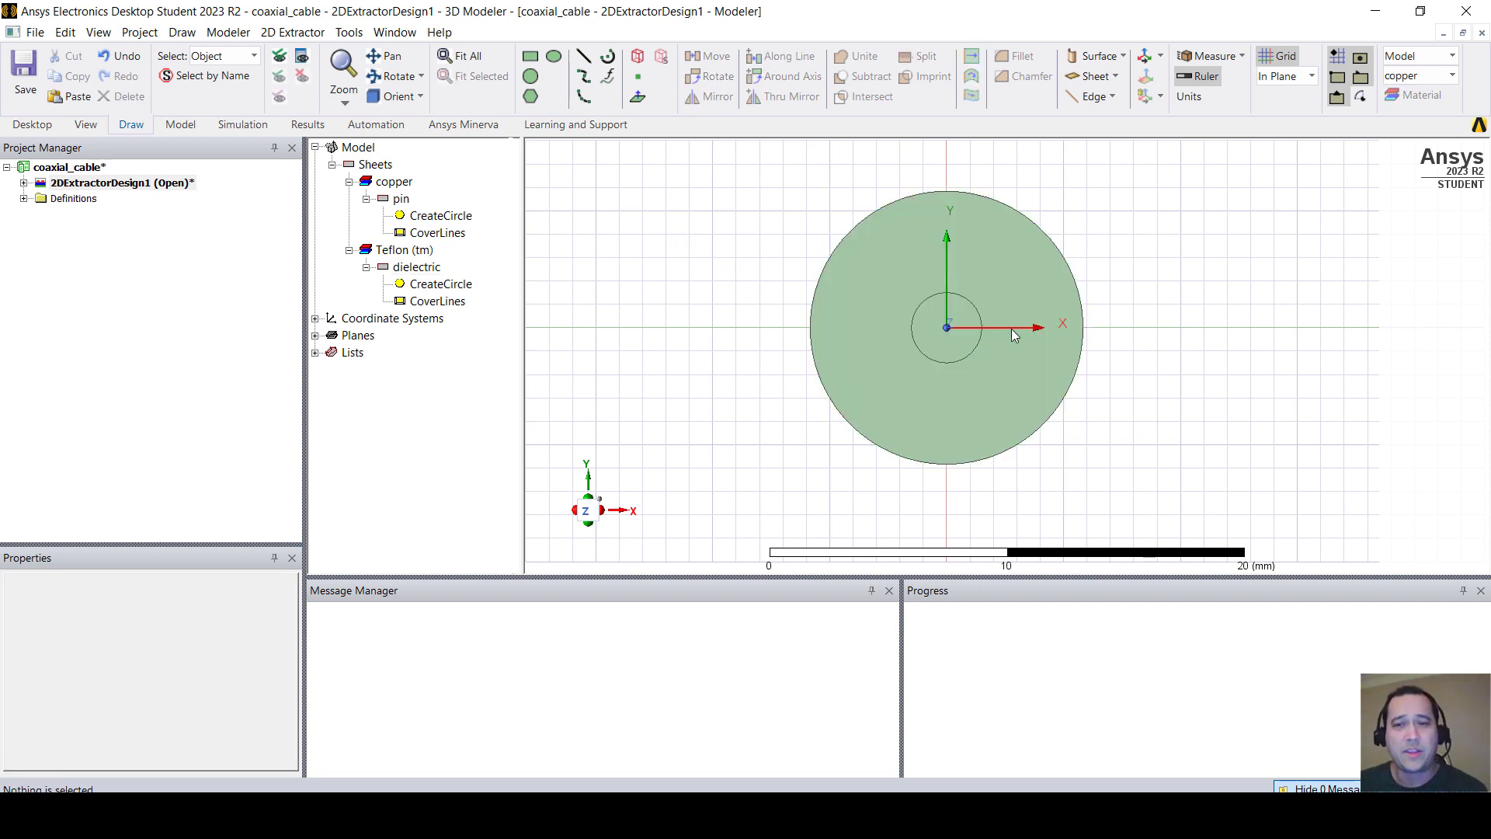
Step: Subtract pin from dielectric, with Clone tool objects checked to keep the pin
{"action": "left_click_drag", "start_coordinate": [1176, 479], "coordinate": [899, 266]}
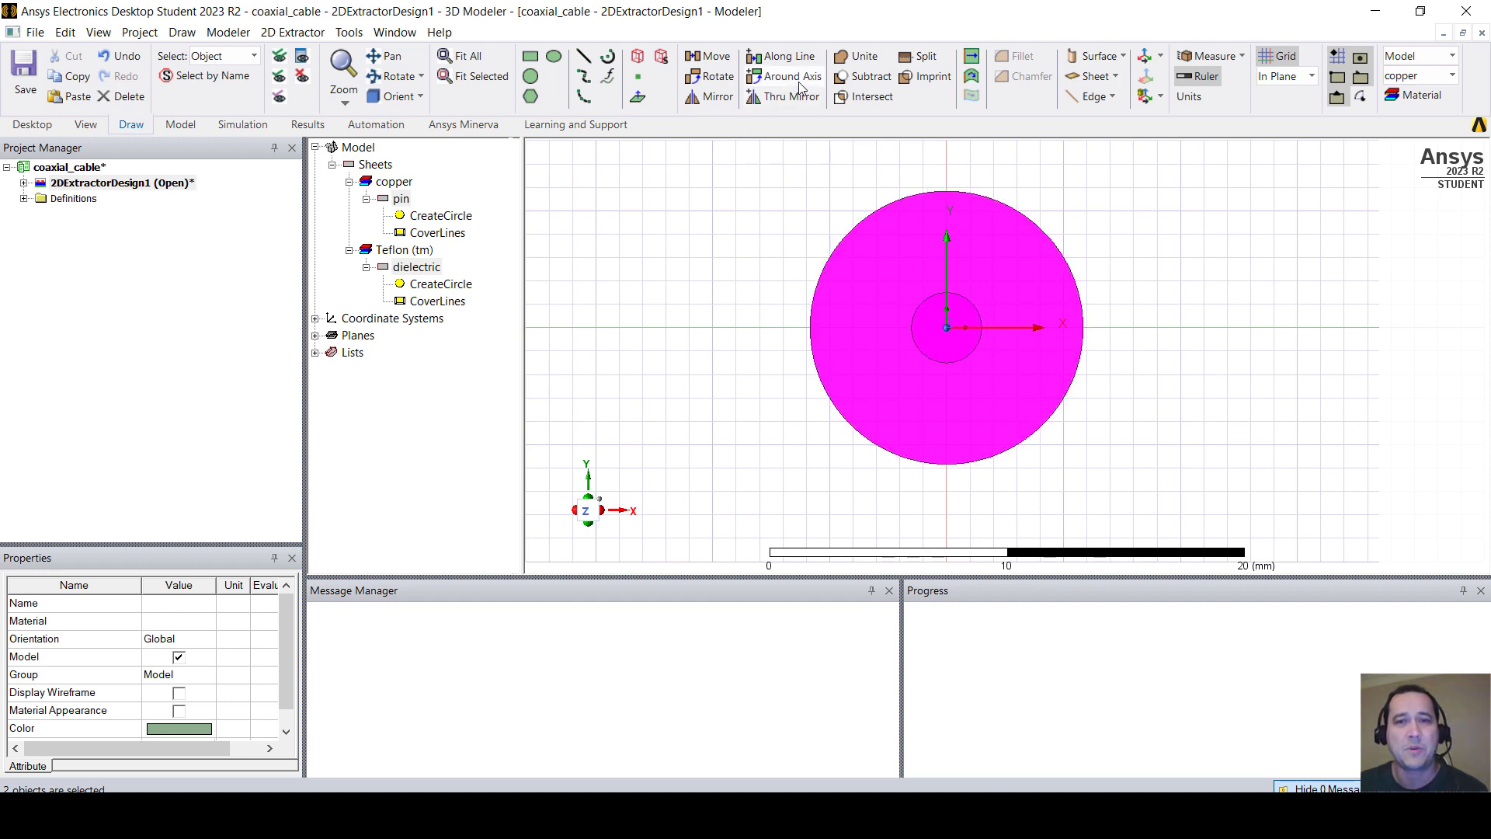
{"action": "left_click", "coordinate": [863, 76]}
{"action": "left_click", "coordinate": [668, 343]}
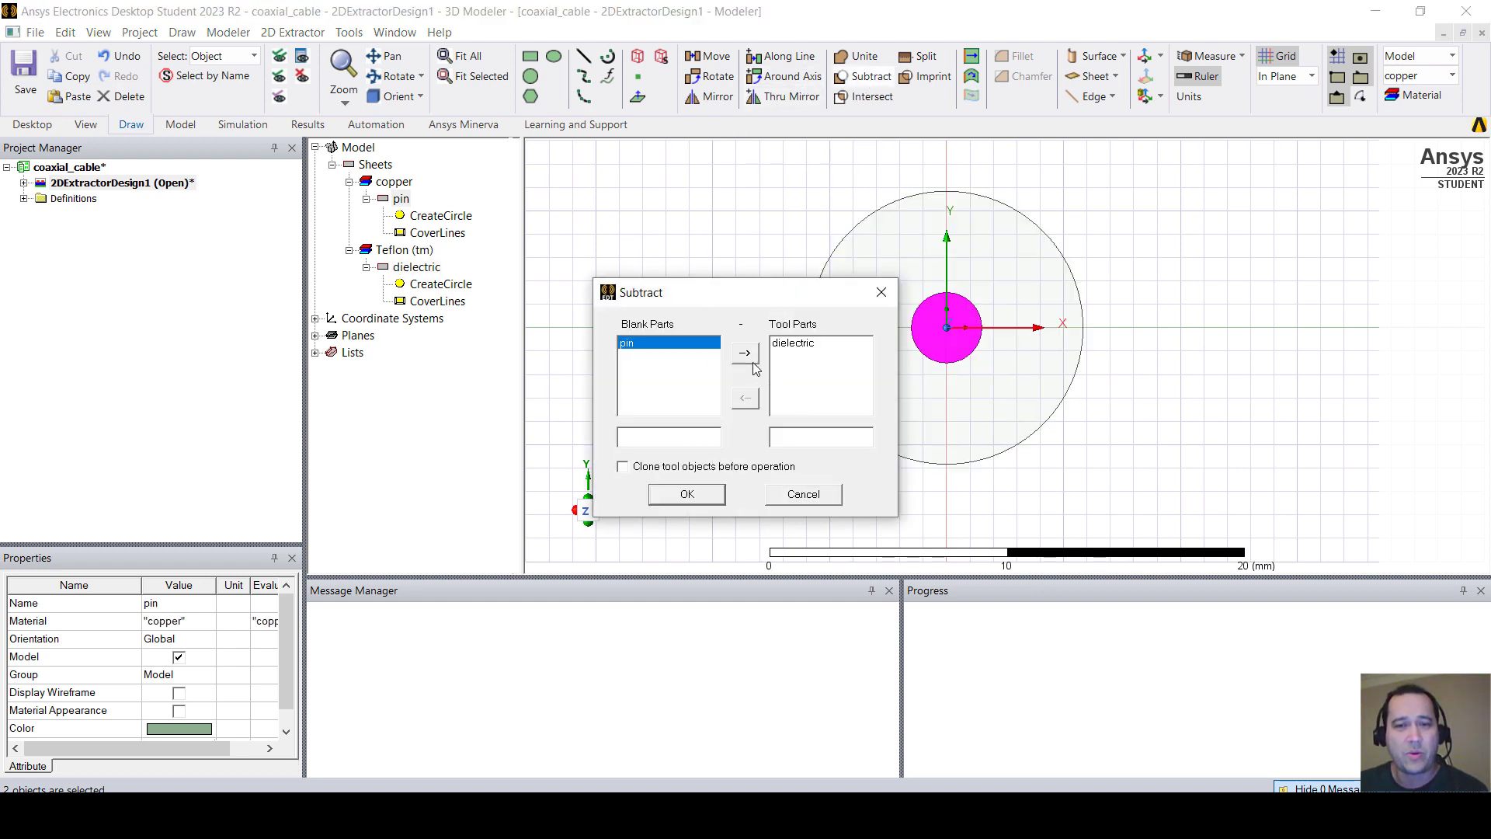
{"action": "left_click", "coordinate": [746, 354]}
{"action": "left_click", "coordinate": [792, 344]}
{"action": "left_click", "coordinate": [746, 398]}
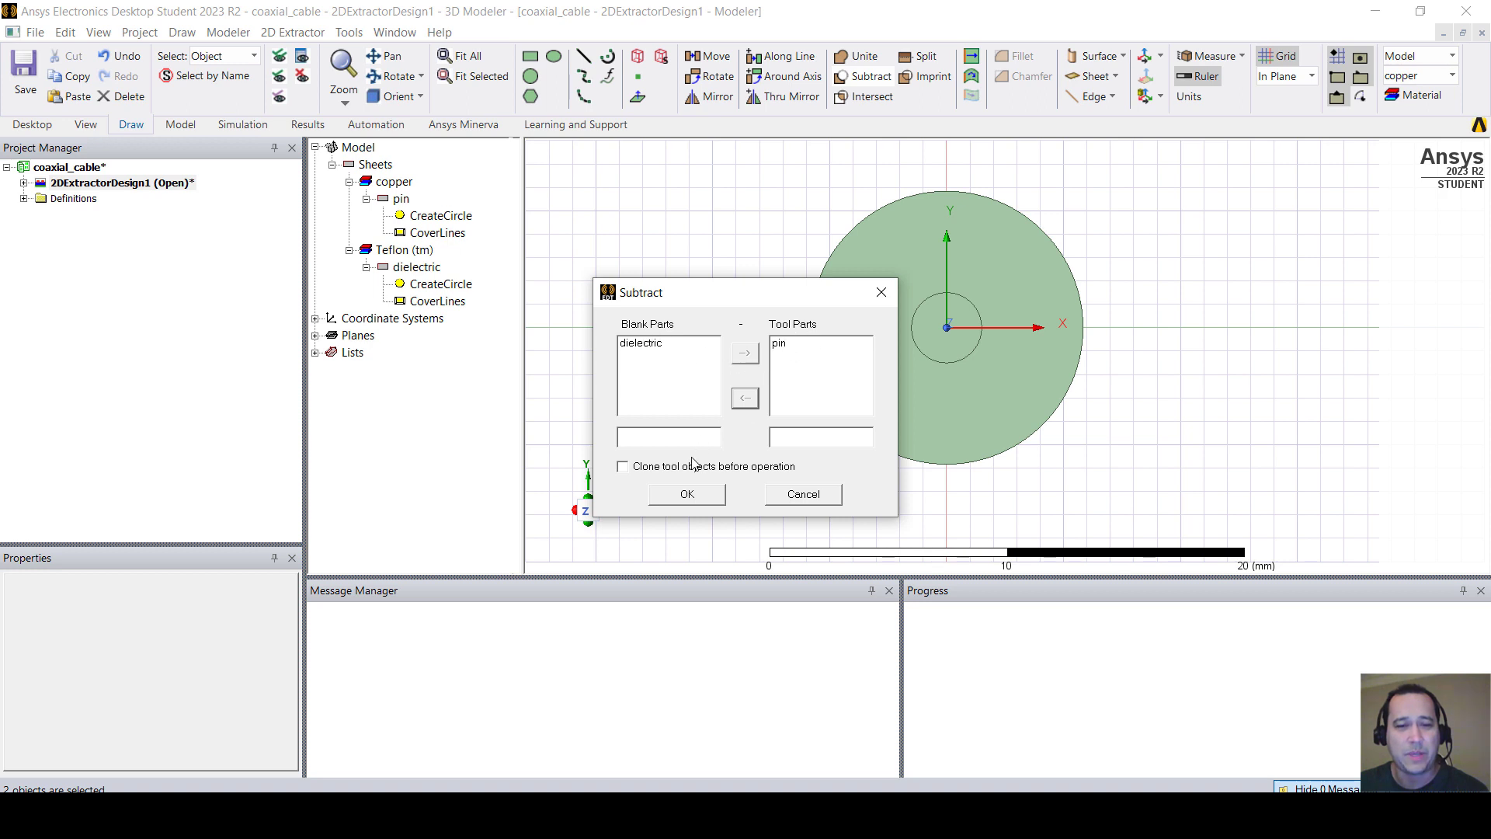
{"action": "left_click", "coordinate": [624, 469]}
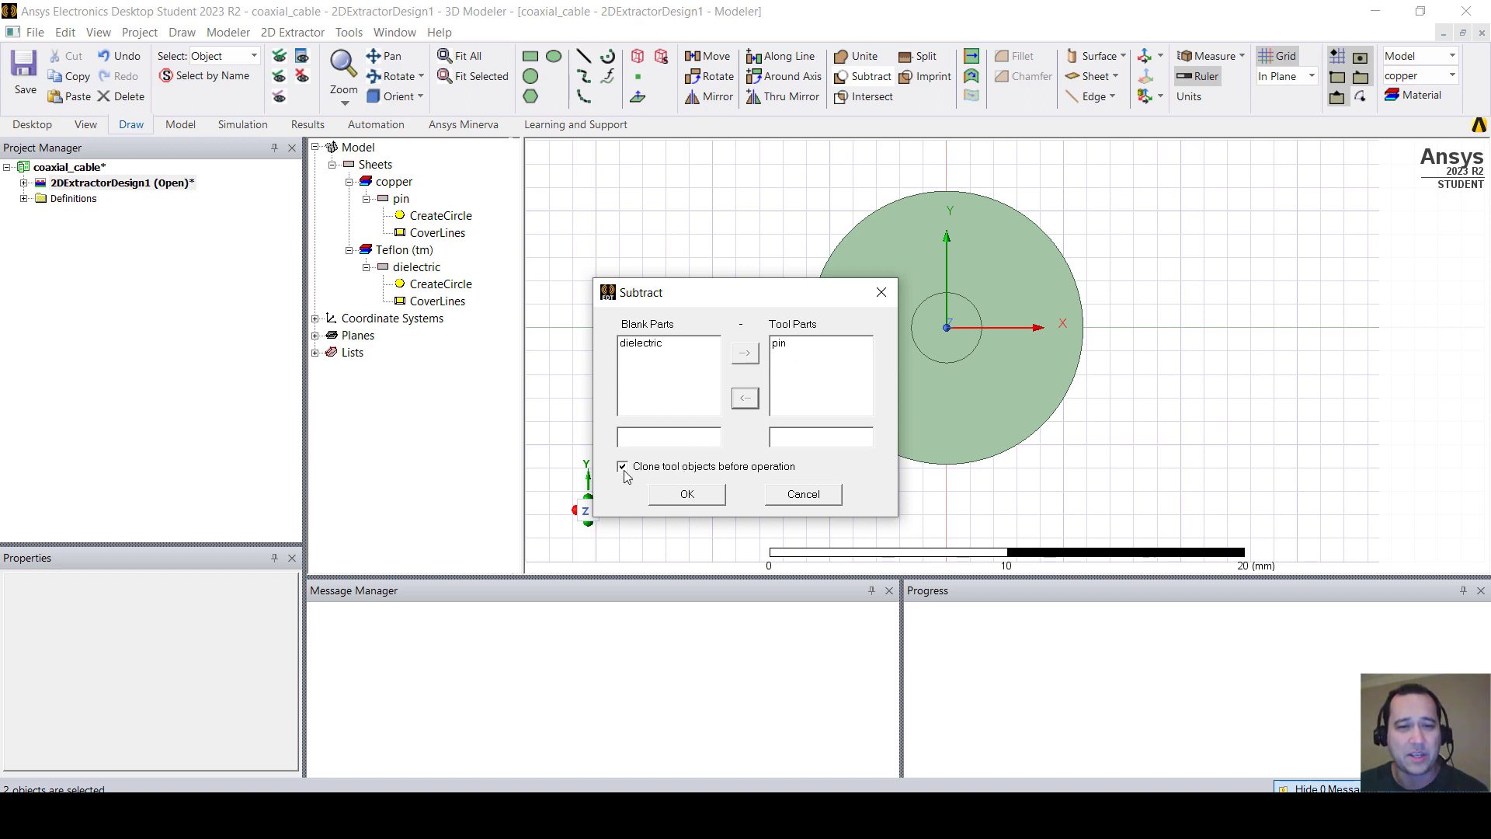
{"action": "left_click", "coordinate": [674, 494]}
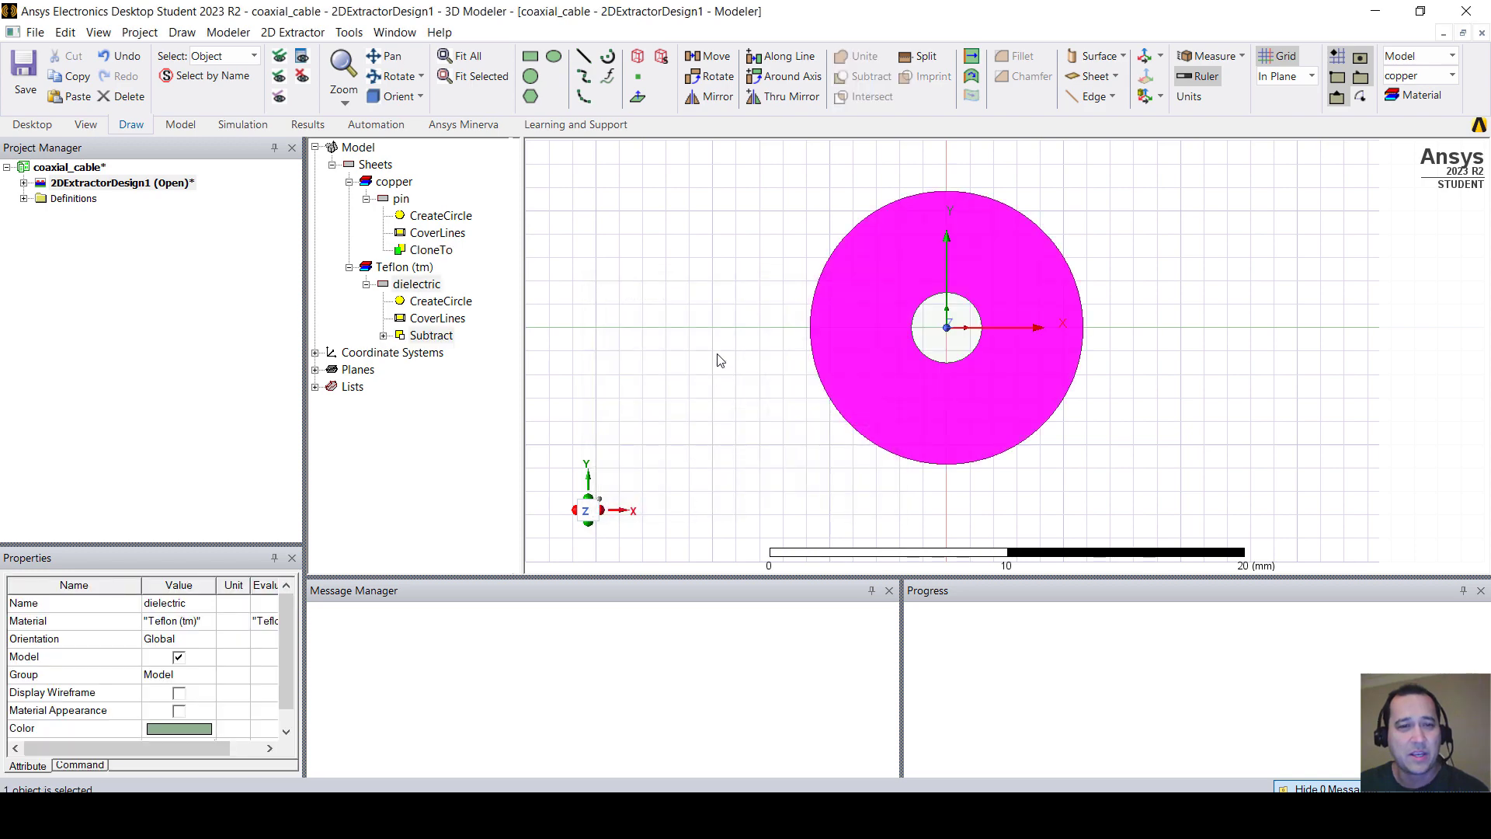
Step: Select the dielectric and pin to verify the ring and surviving pin
{"action": "left_click", "coordinate": [721, 360]}
{"action": "left_click", "coordinate": [417, 285]}
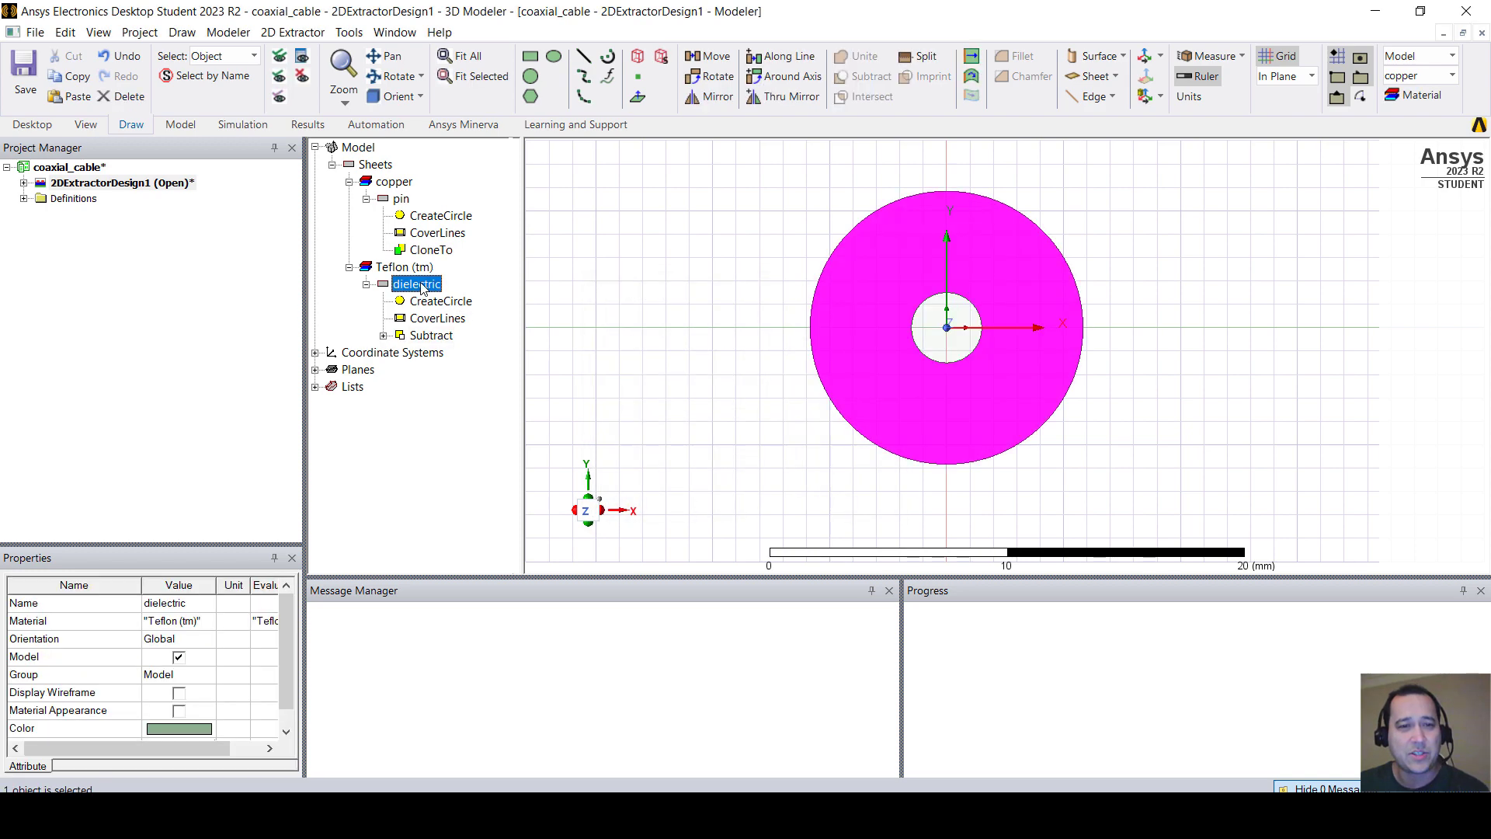
{"action": "left_click", "coordinate": [399, 199]}
{"action": "left_click", "coordinate": [629, 288]}
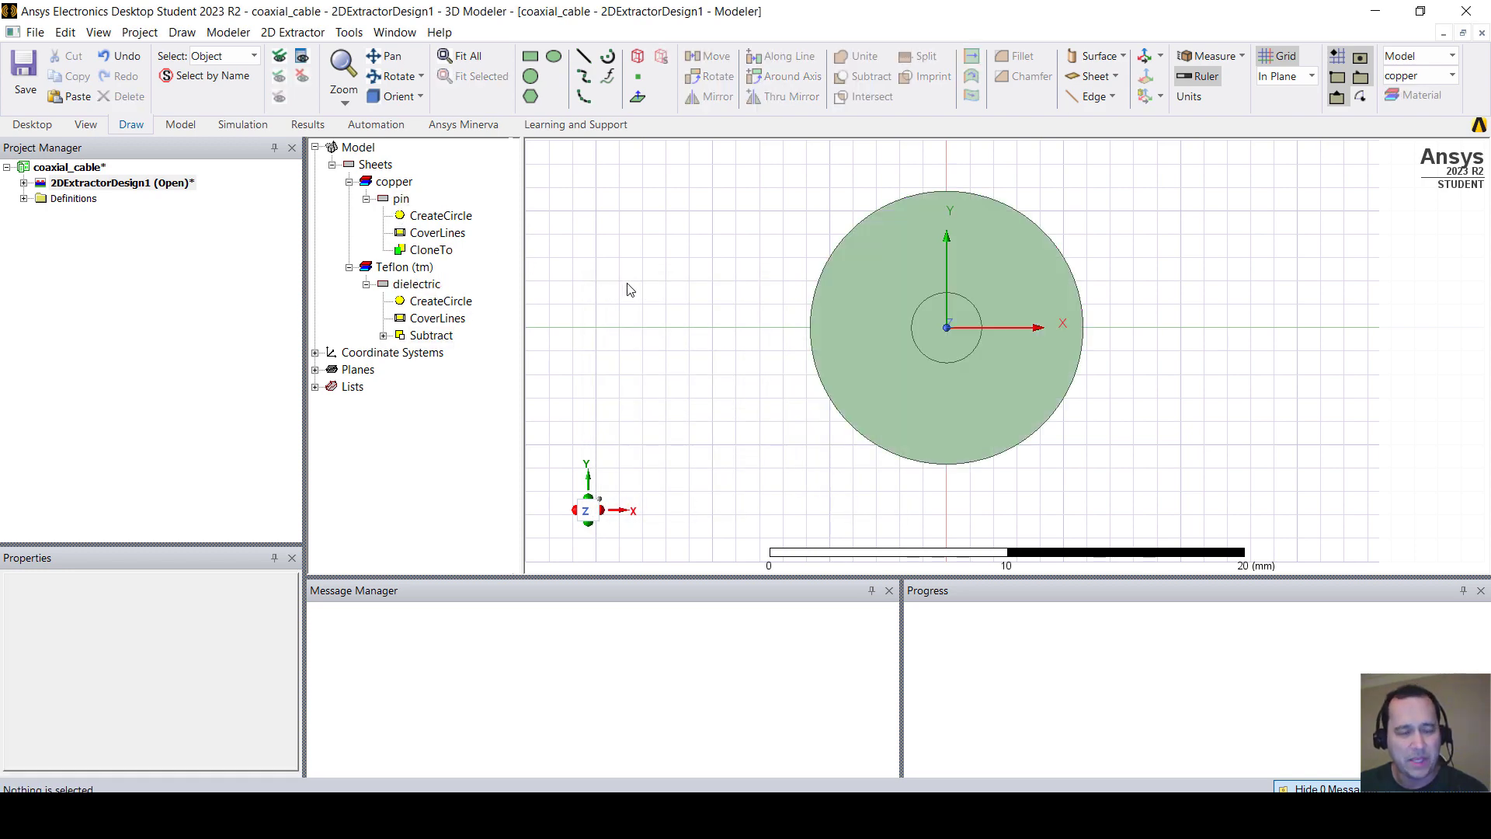
Step: Colour the copper pin orange
{"action": "left_click", "coordinate": [399, 199]}
{"action": "left_click", "coordinate": [177, 730]}
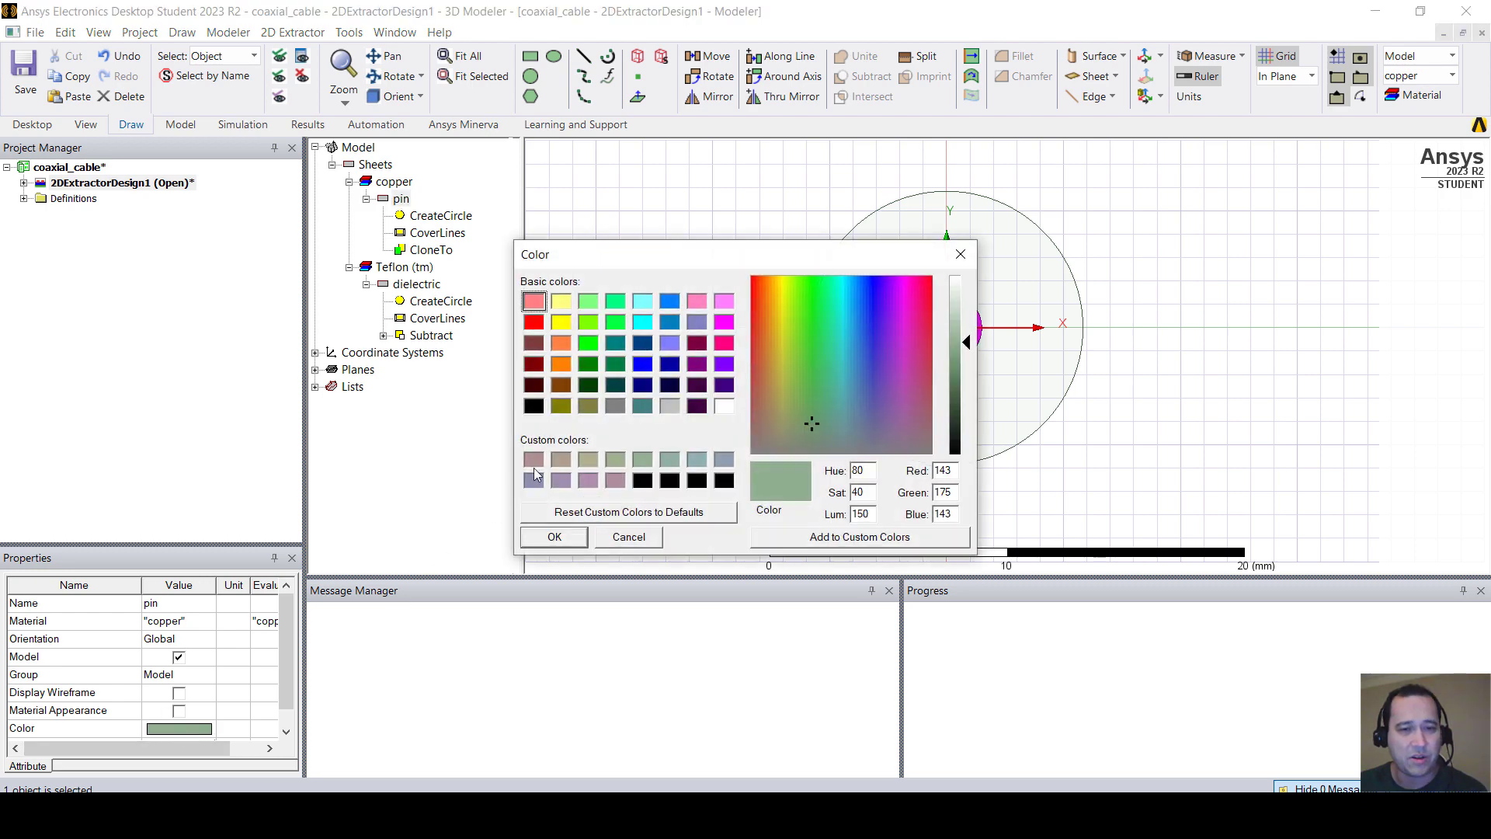
{"action": "left_click", "coordinate": [564, 367]}
{"action": "left_click", "coordinate": [547, 530]}
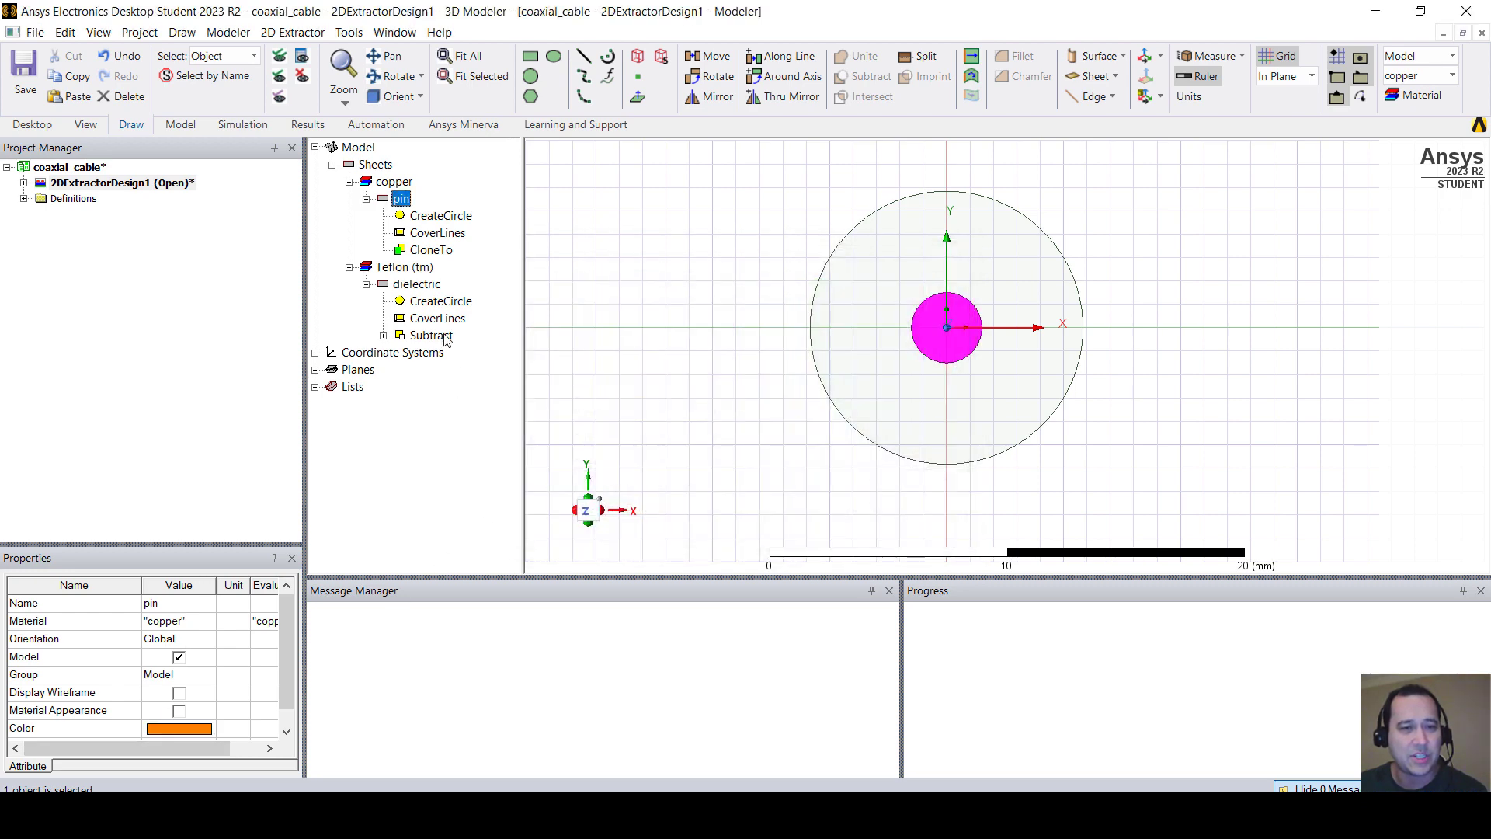
Step: Colour the Teflon dielectric ring light cyan
{"action": "left_click", "coordinate": [418, 284]}
{"action": "left_click", "coordinate": [177, 730]}
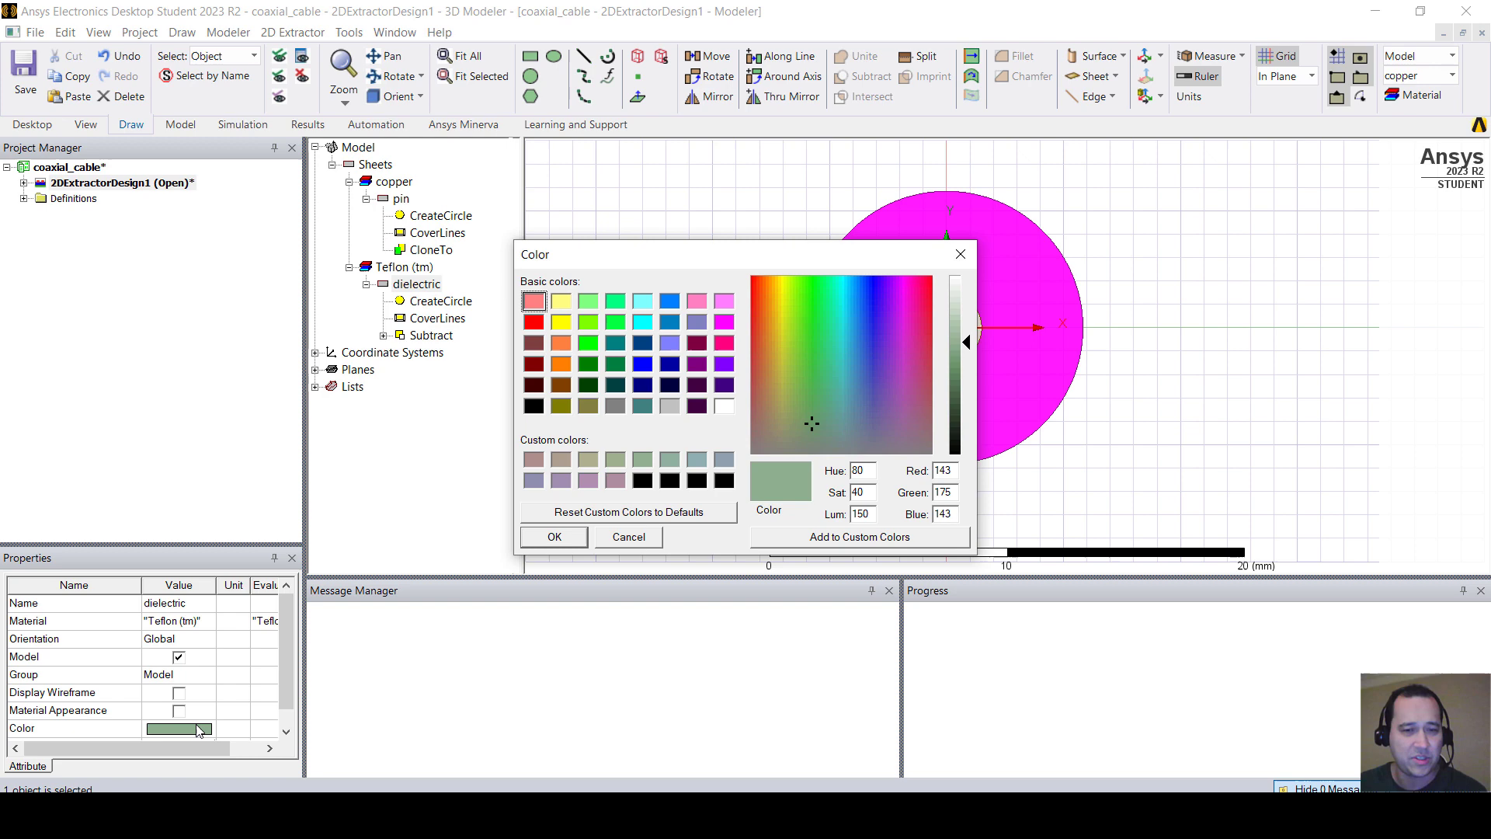
{"action": "left_click", "coordinate": [642, 300]}
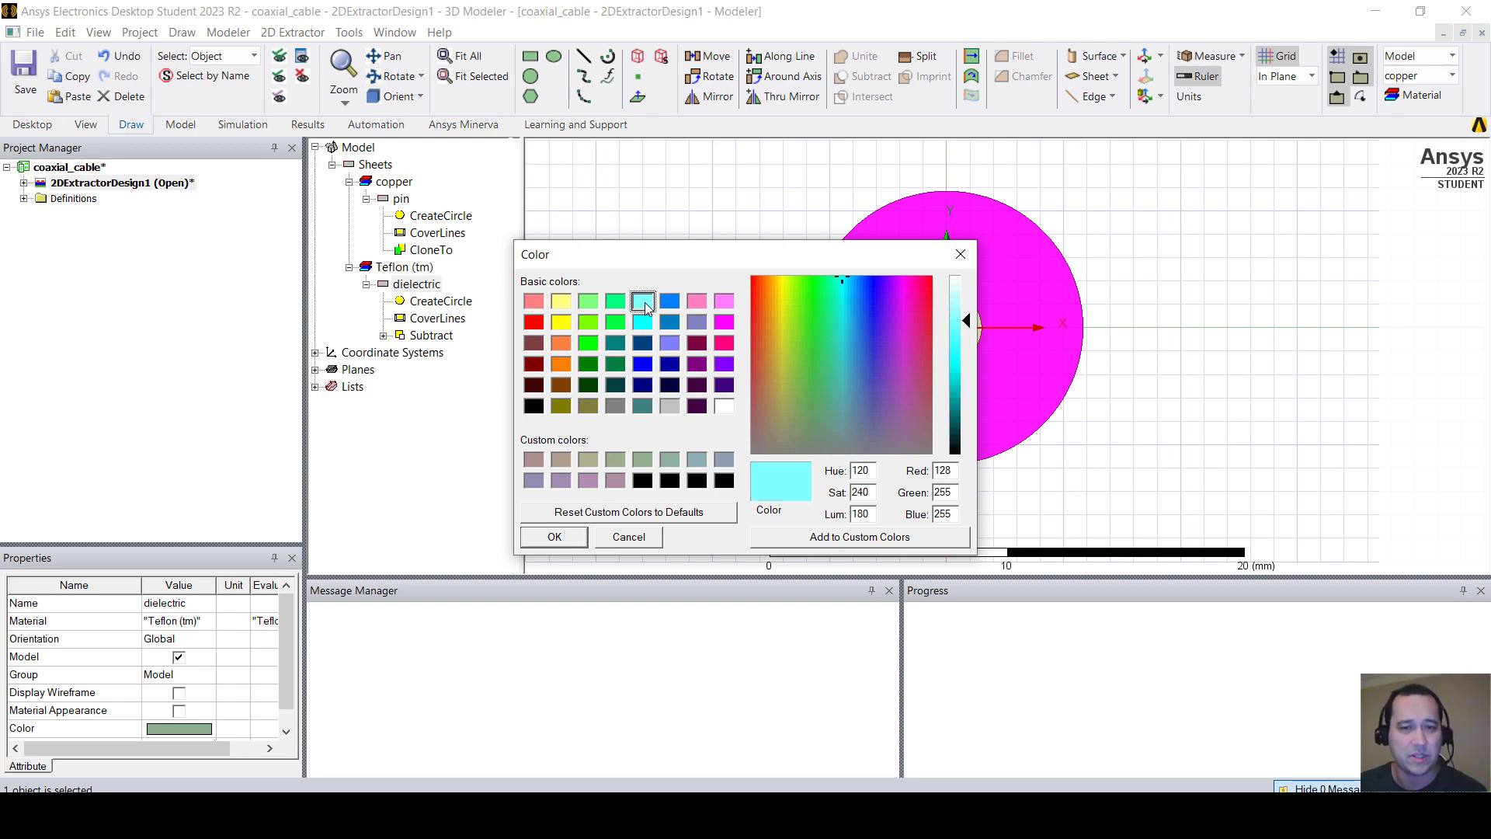
{"action": "left_click", "coordinate": [554, 537]}
{"action": "left_click", "coordinate": [737, 380]}
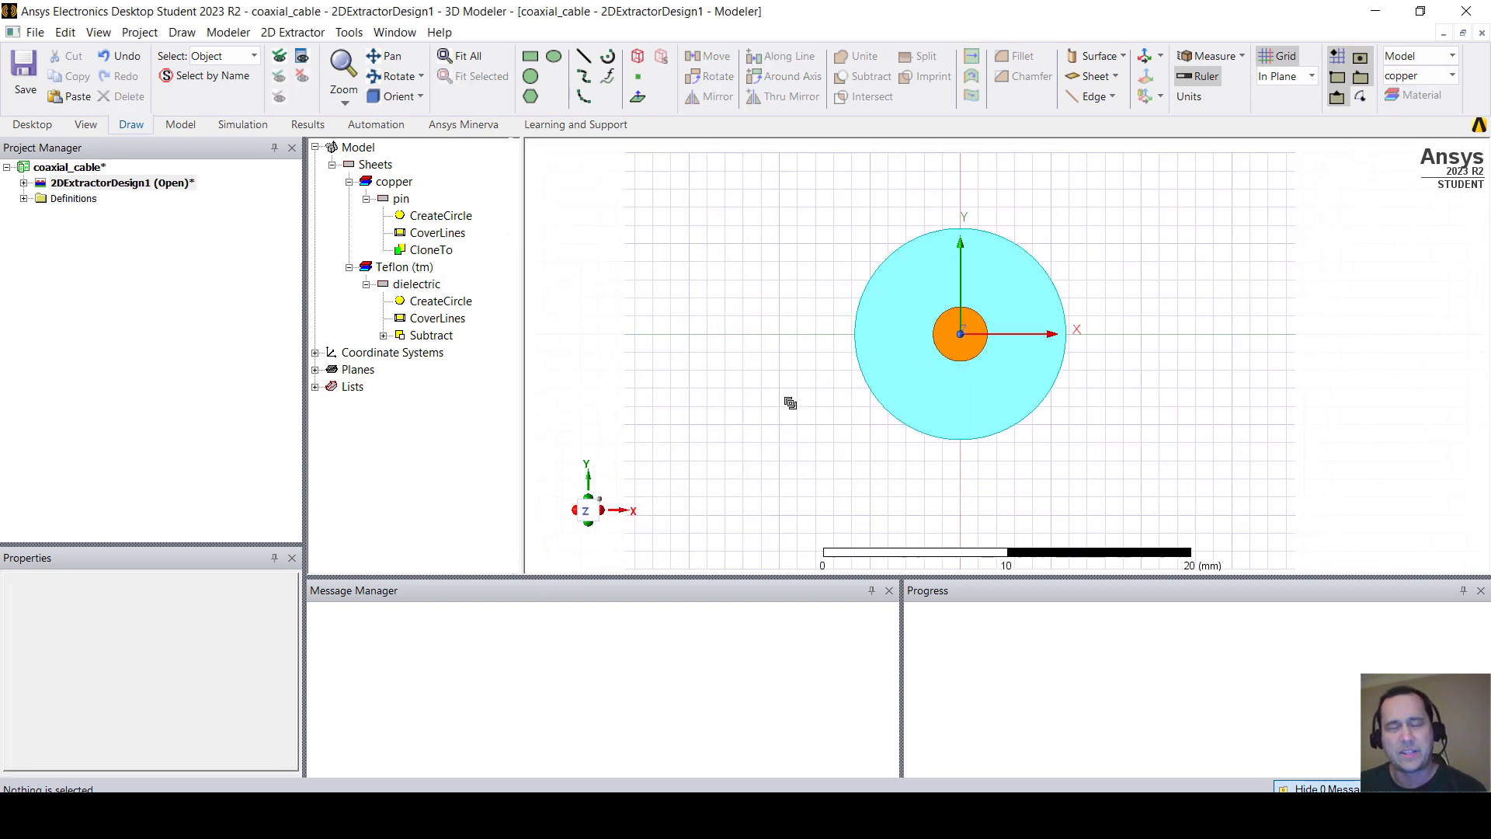
{"action": "scroll", "coordinate": [789, 401], "scroll_direction": "down", "scroll_amount": 1}
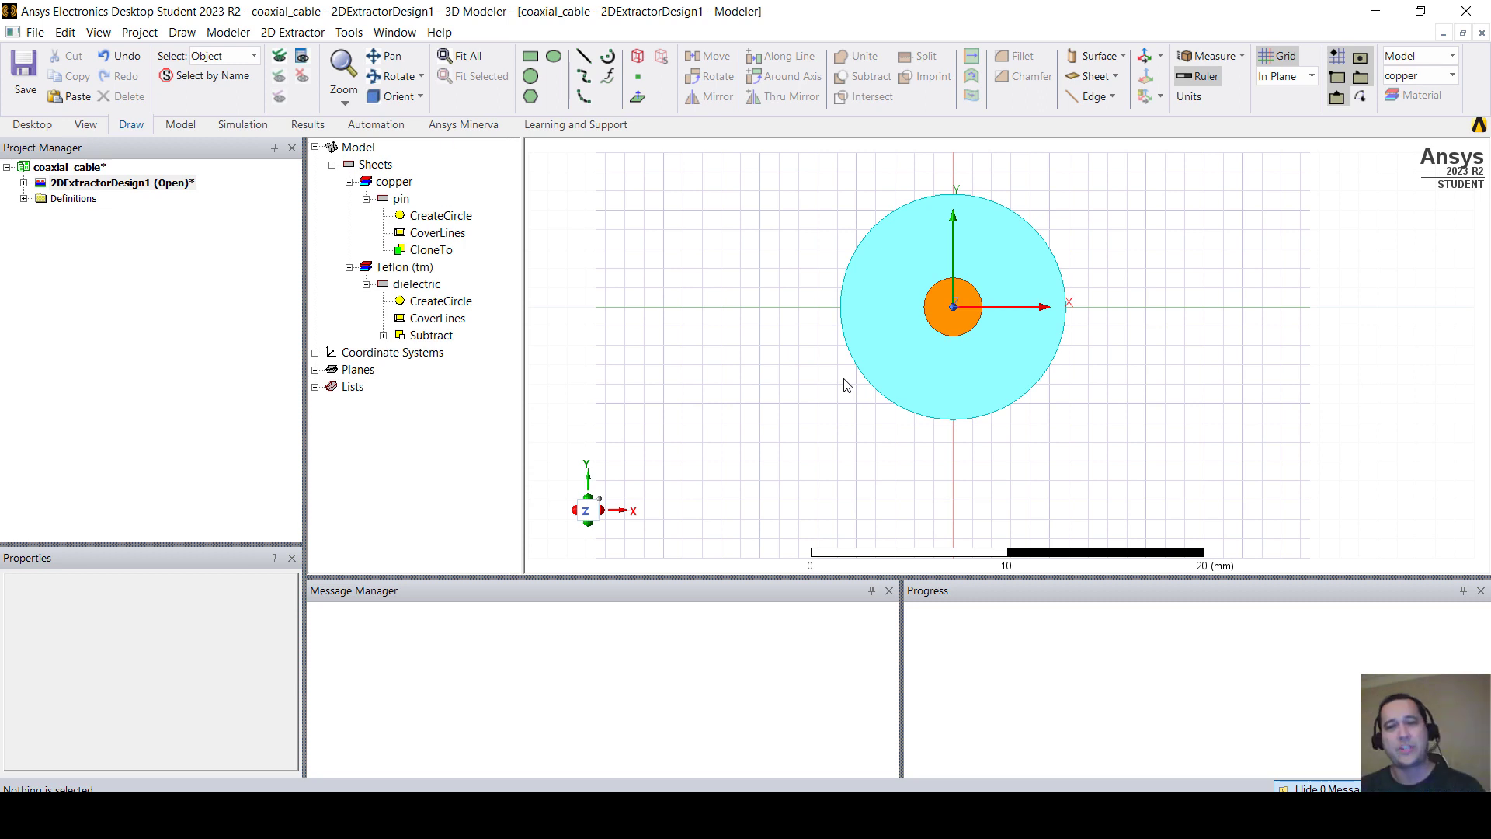
Step: Draw a circle at the origin beyond the dielectric and name it shield
{"action": "left_click", "coordinate": [868, 362]}
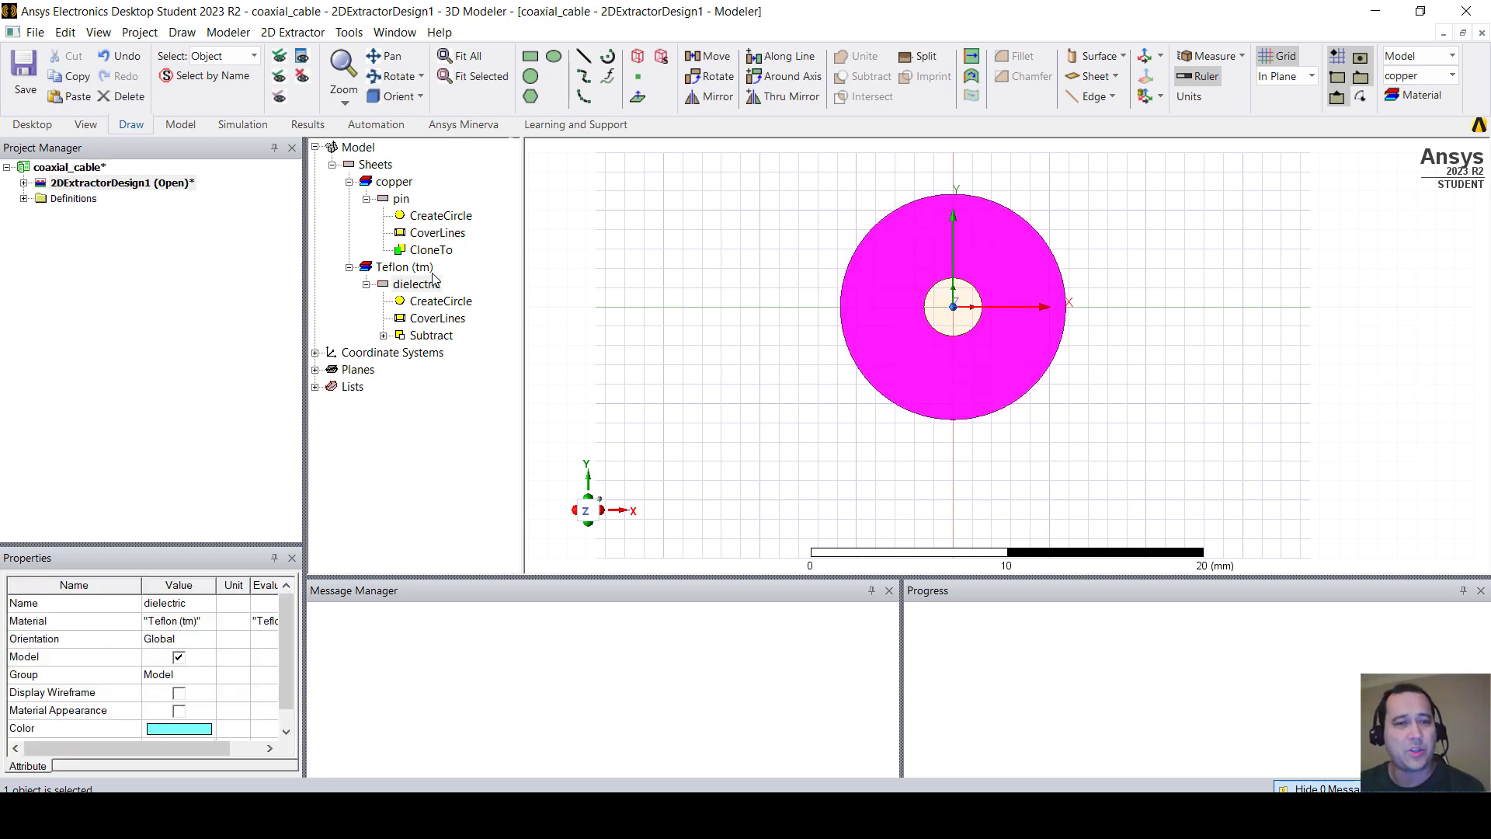
{"action": "left_click", "coordinate": [439, 215]}
{"action": "left_click", "coordinate": [531, 76]}
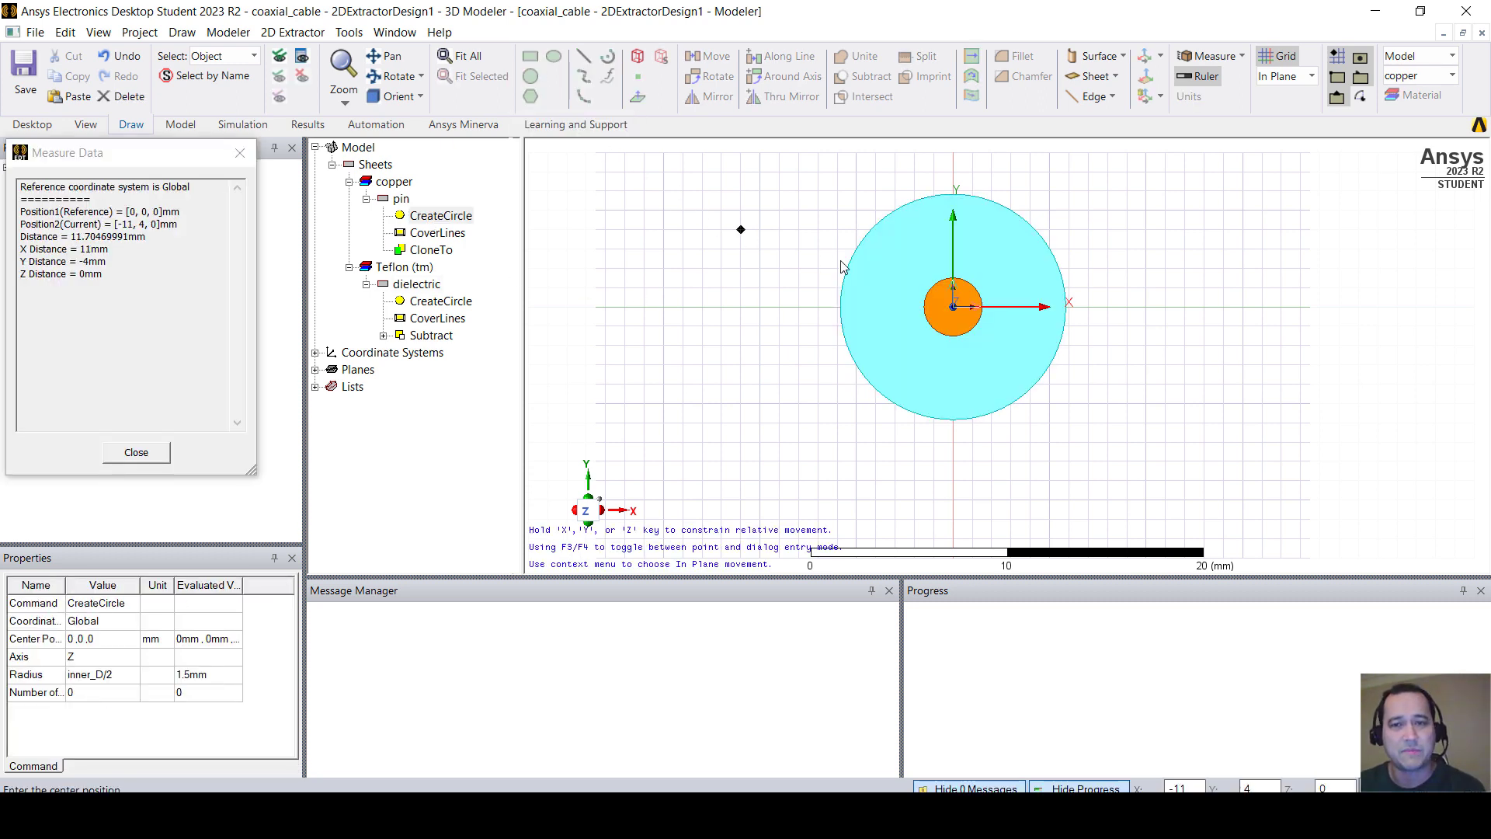
{"action": "left_click", "coordinate": [953, 306]}
{"action": "left_click", "coordinate": [894, 463]}
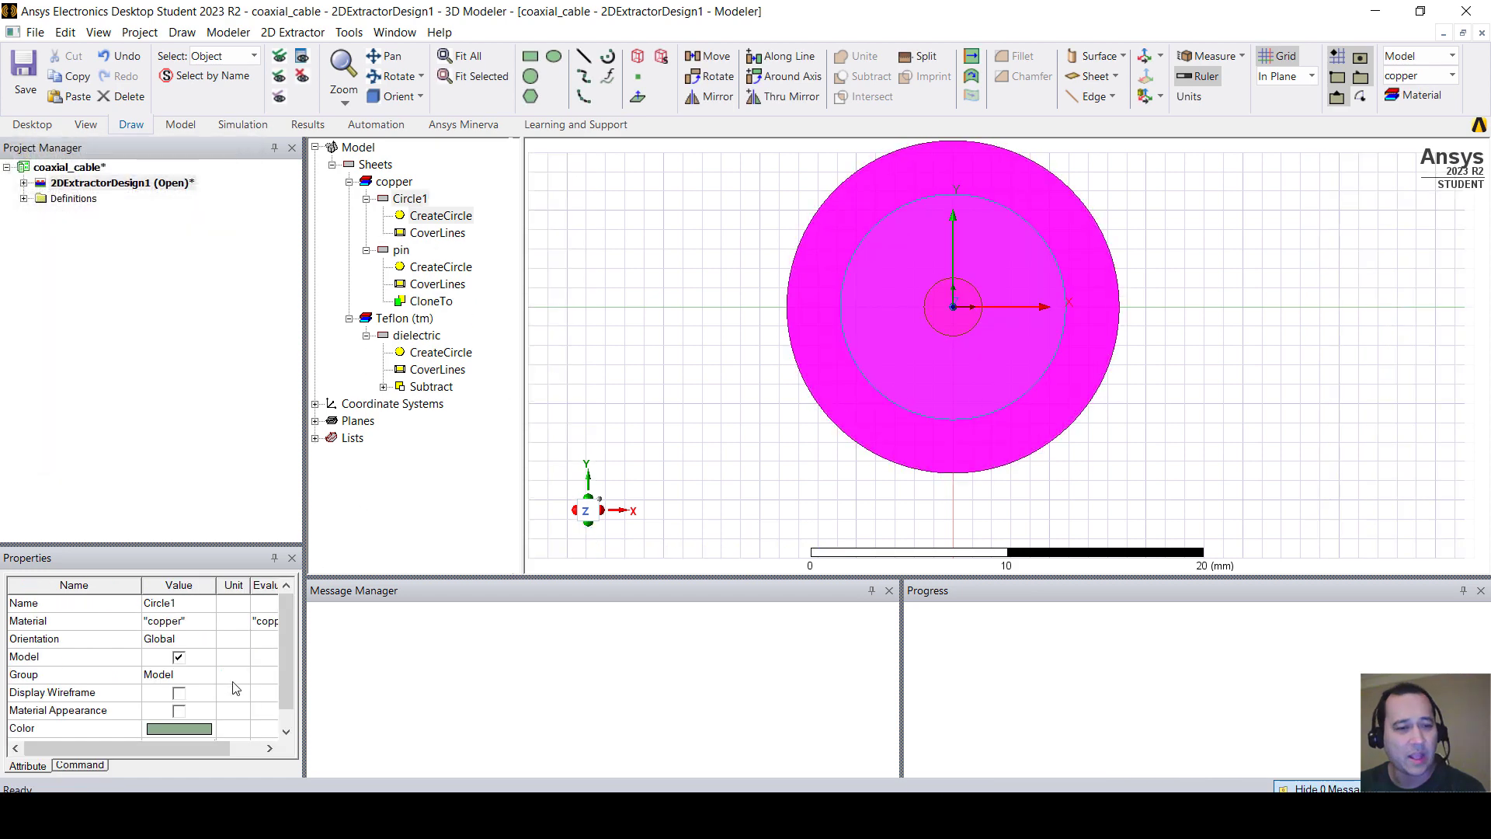
{"action": "left_click", "coordinate": [166, 605]}
{"action": "type", "text": "shield"}
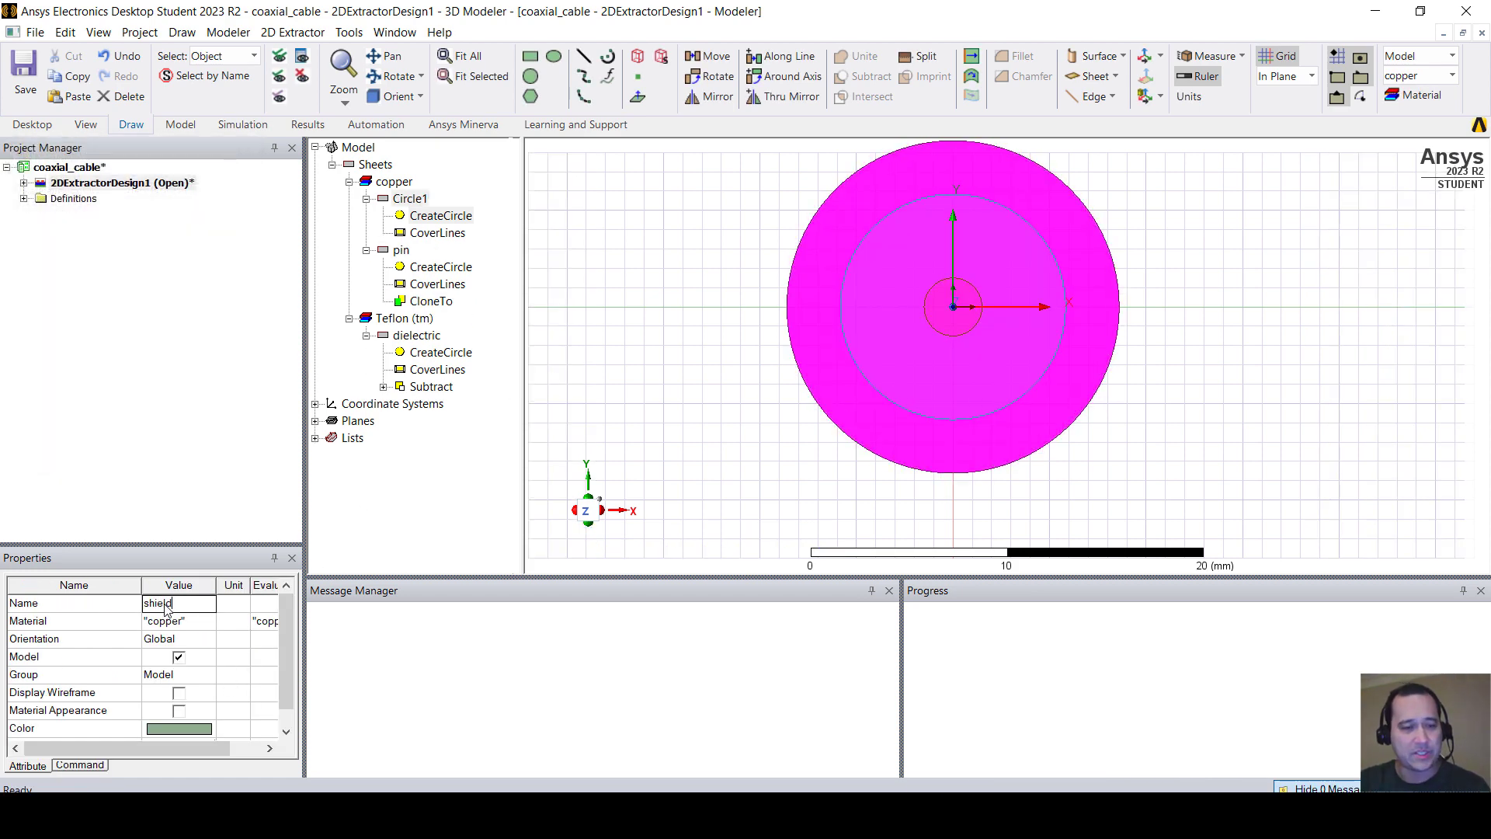
{"action": "key", "text": "Return"}
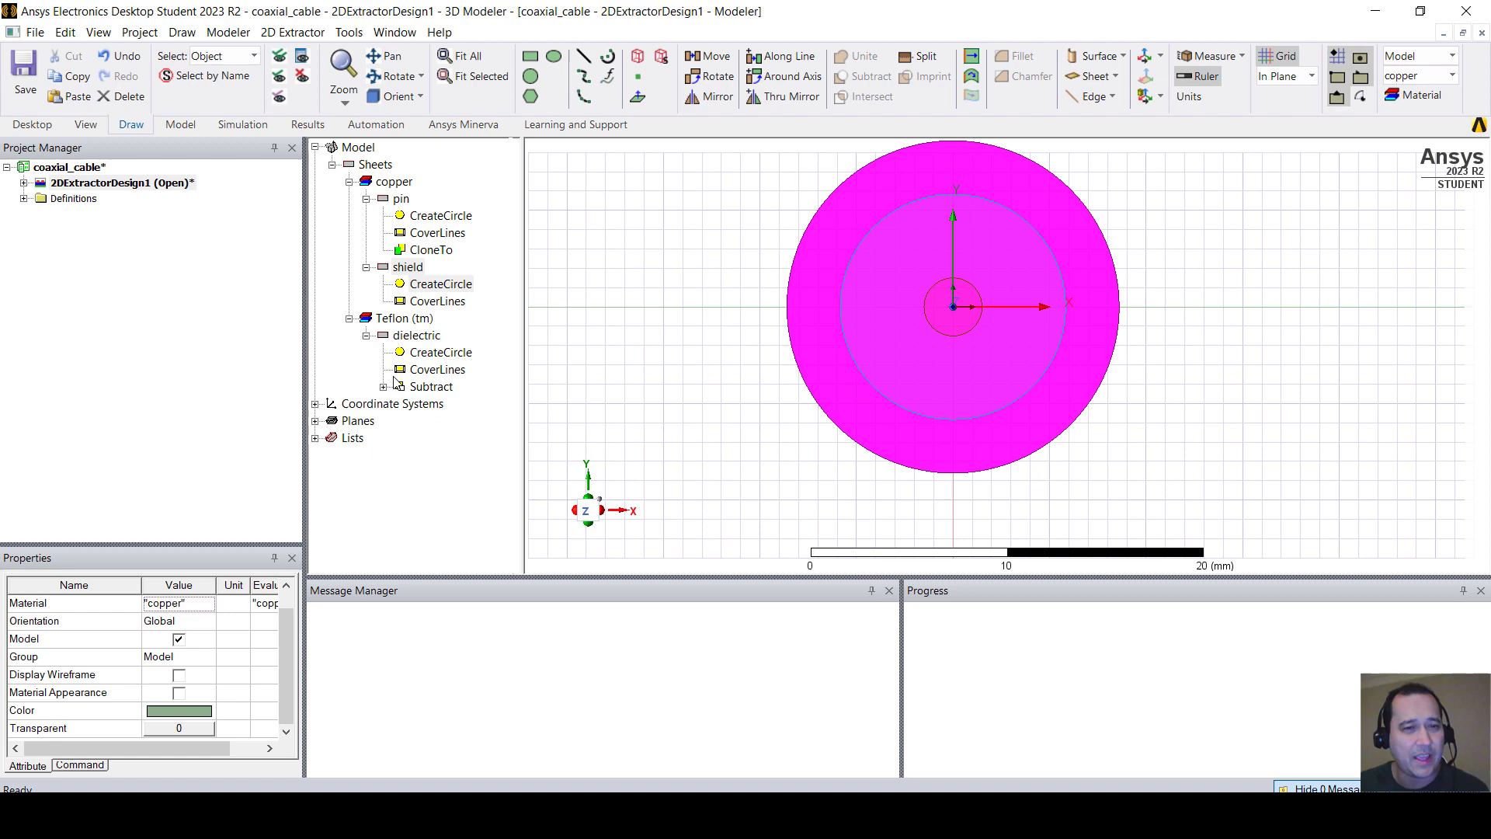
Step: Colour the shield orange
{"action": "left_click", "coordinate": [429, 285]}
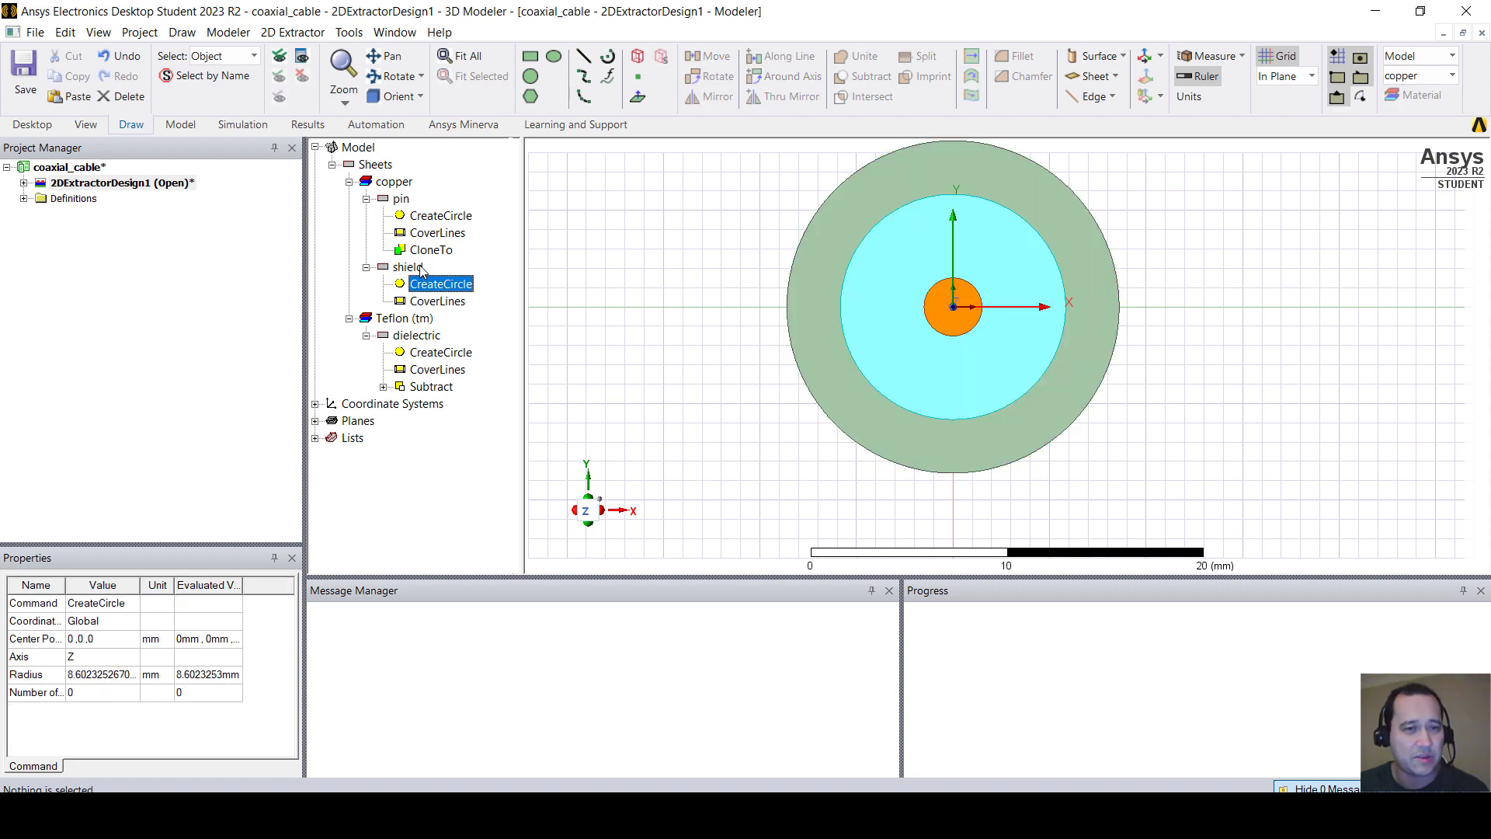
{"action": "left_click", "coordinate": [419, 268]}
{"action": "left_click", "coordinate": [184, 734]}
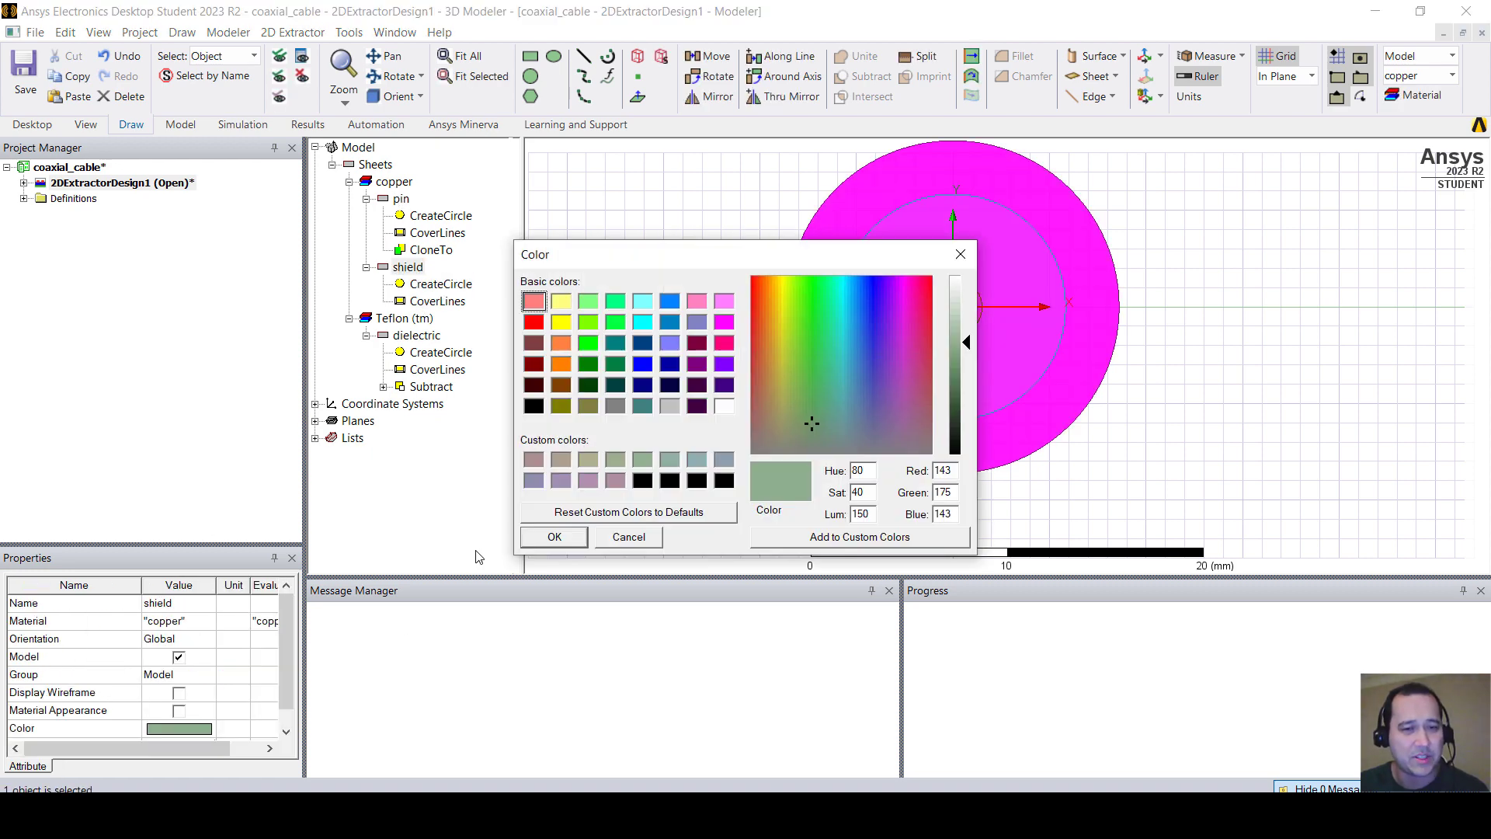
{"action": "left_click", "coordinate": [561, 364]}
{"action": "left_click", "coordinate": [553, 537]}
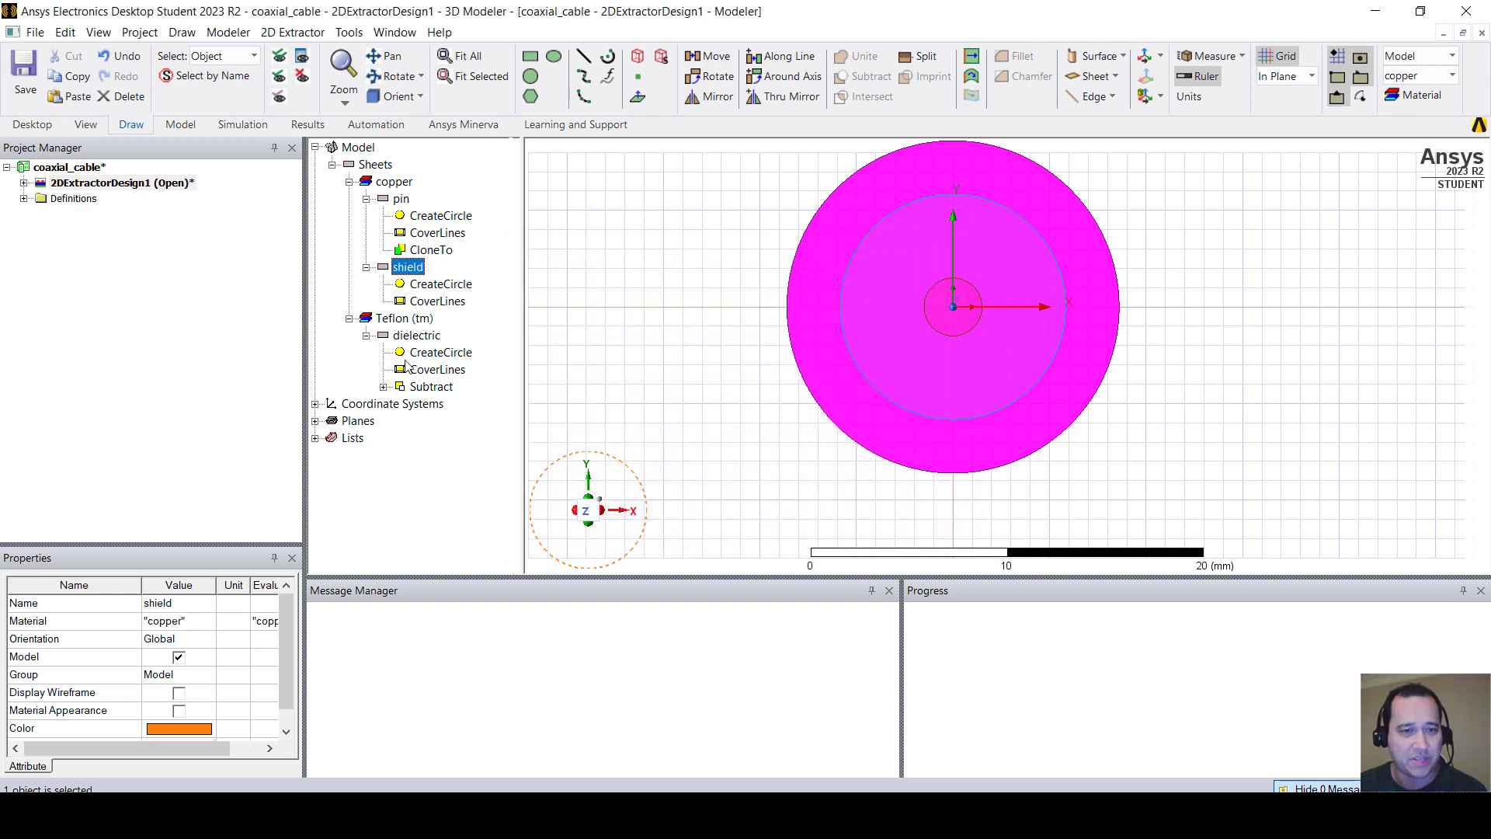
Step: Set the shield's radius to shield_D/2, defining shield_D as 11 mm
{"action": "left_click", "coordinate": [472, 284]}
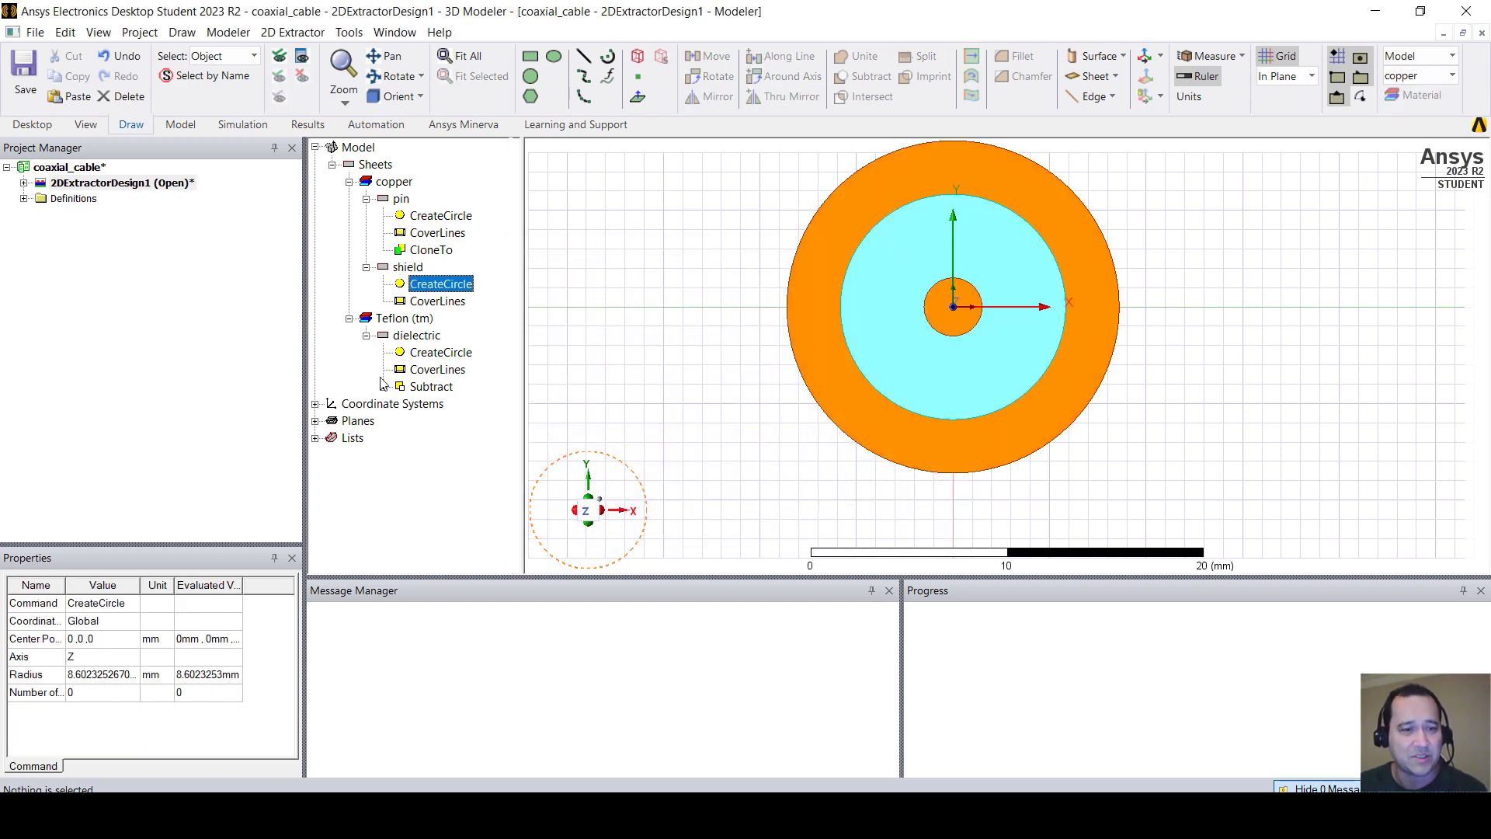
{"action": "left_click", "coordinate": [105, 675]}
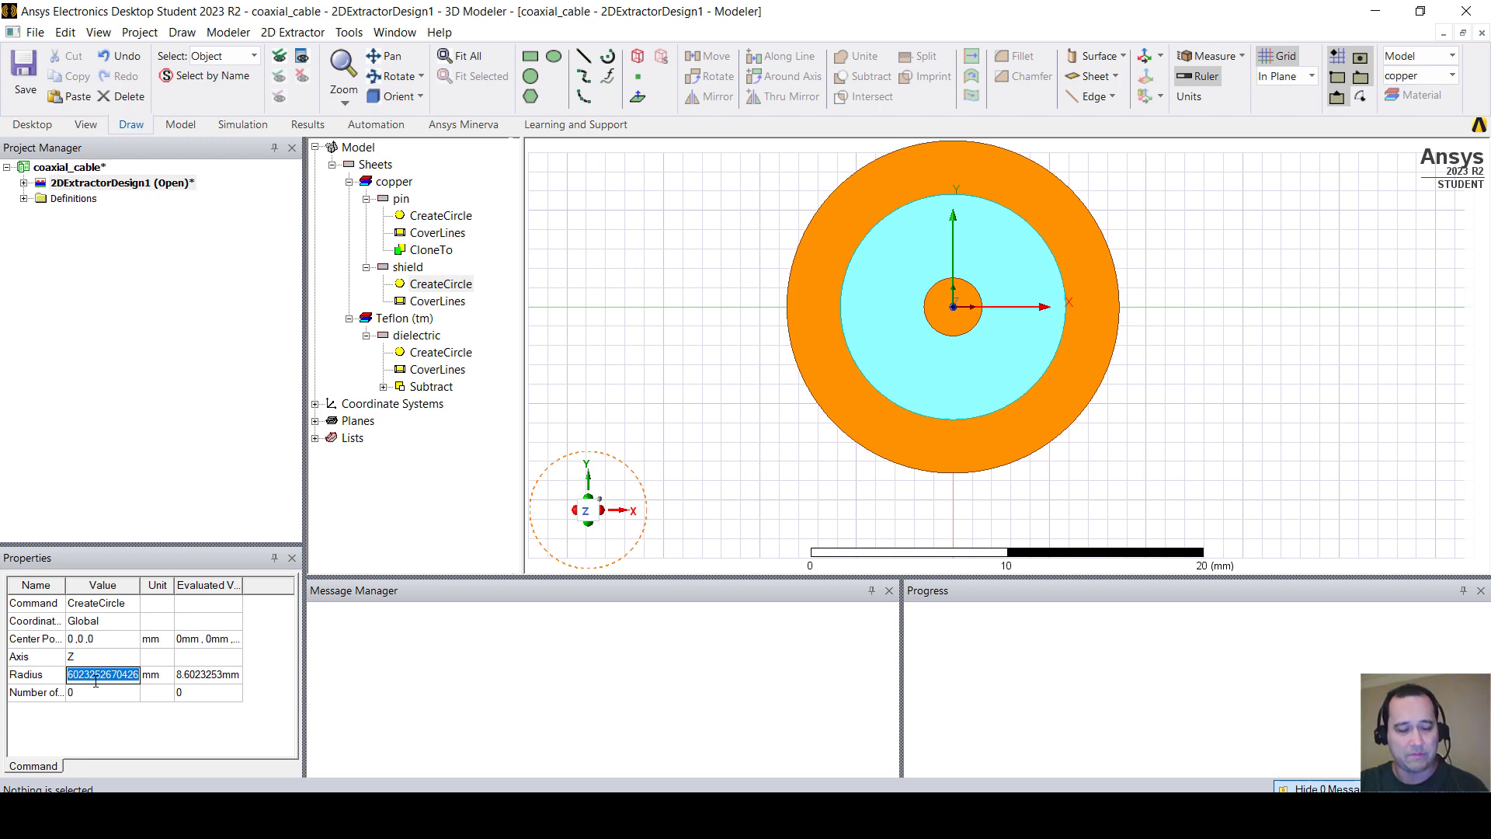
{"action": "type", "text": "shi"}
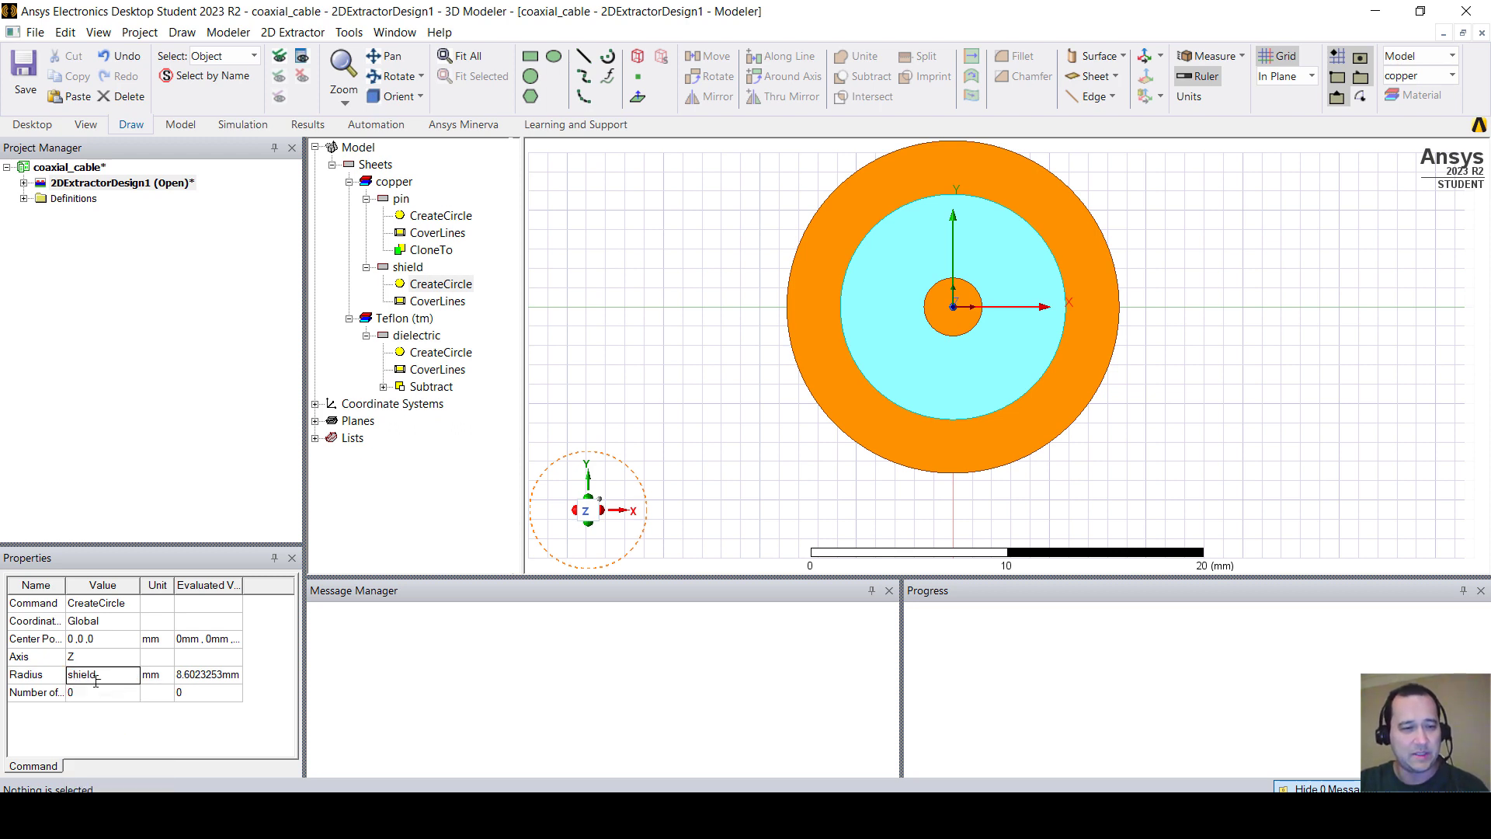
{"action": "type", "text": "eld_D/2"}
{"action": "key", "text": "Tab"}
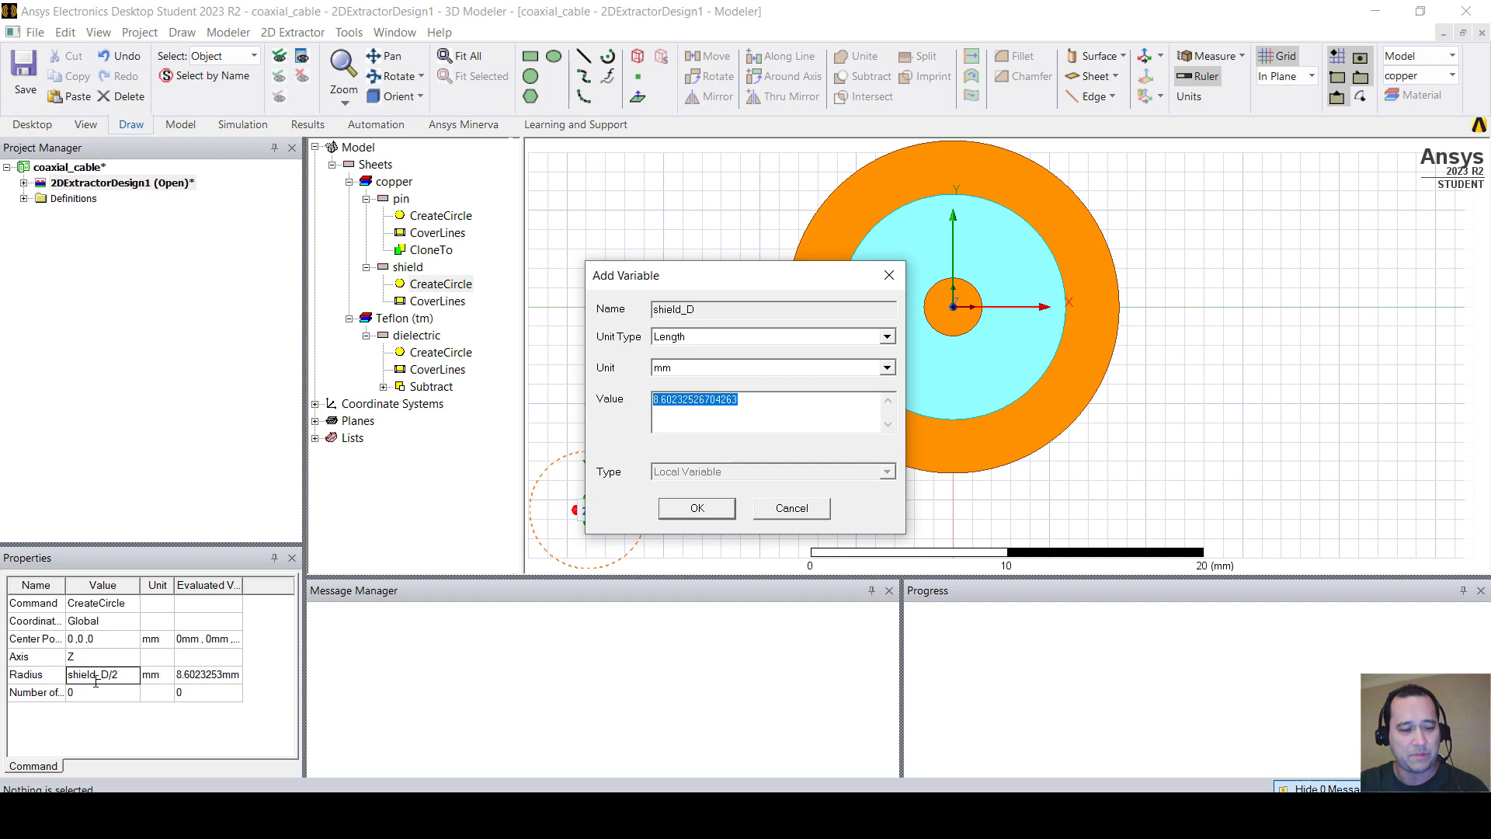
{"action": "type", "text": "11"}
{"action": "key", "text": "Return"}
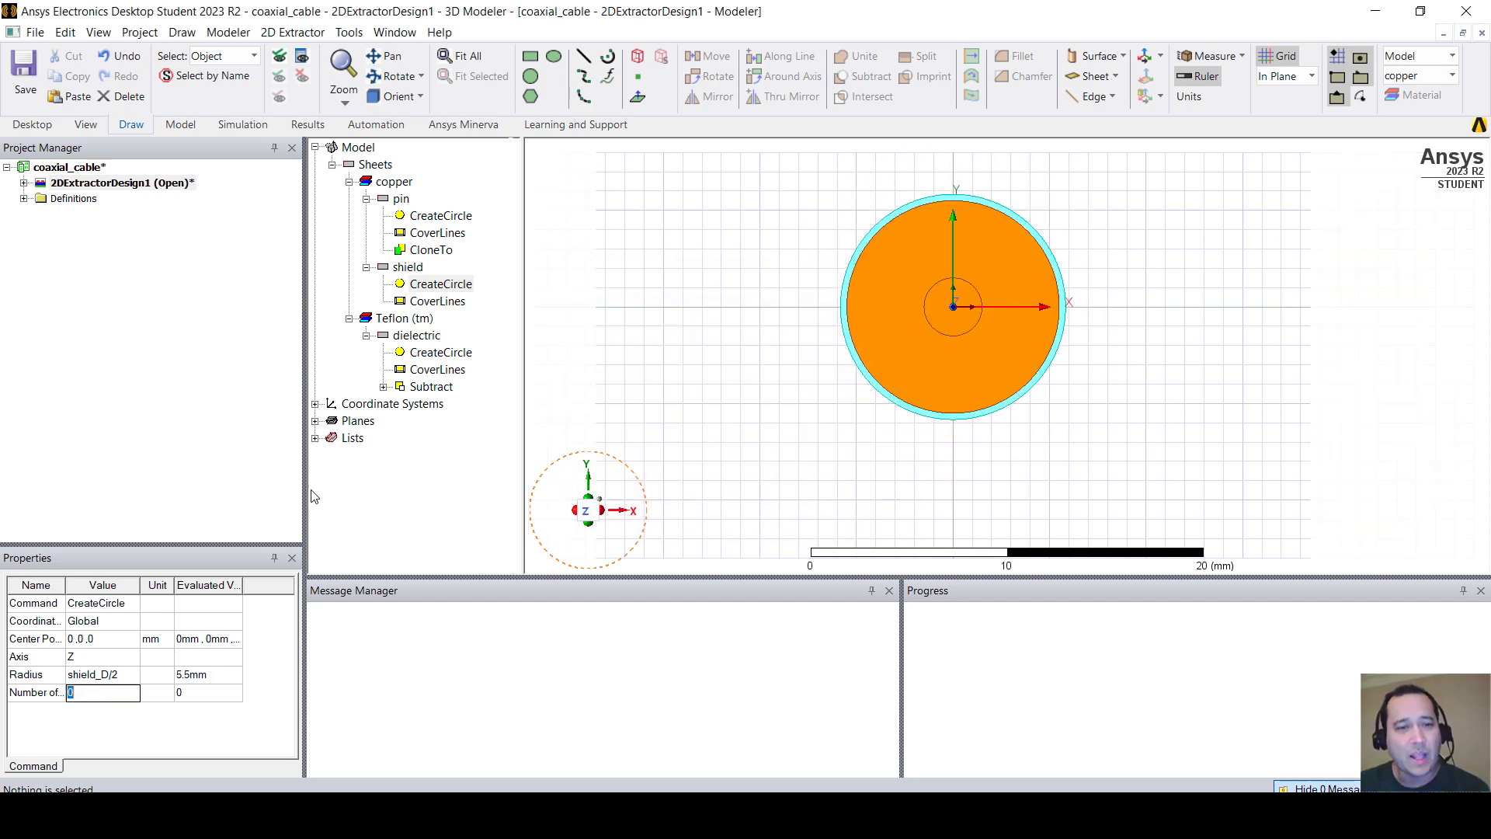
Step: Set the dielectric's radius to outer_D/2 with new variable outer_D = 10 mm
{"action": "left_click", "coordinate": [411, 351]}
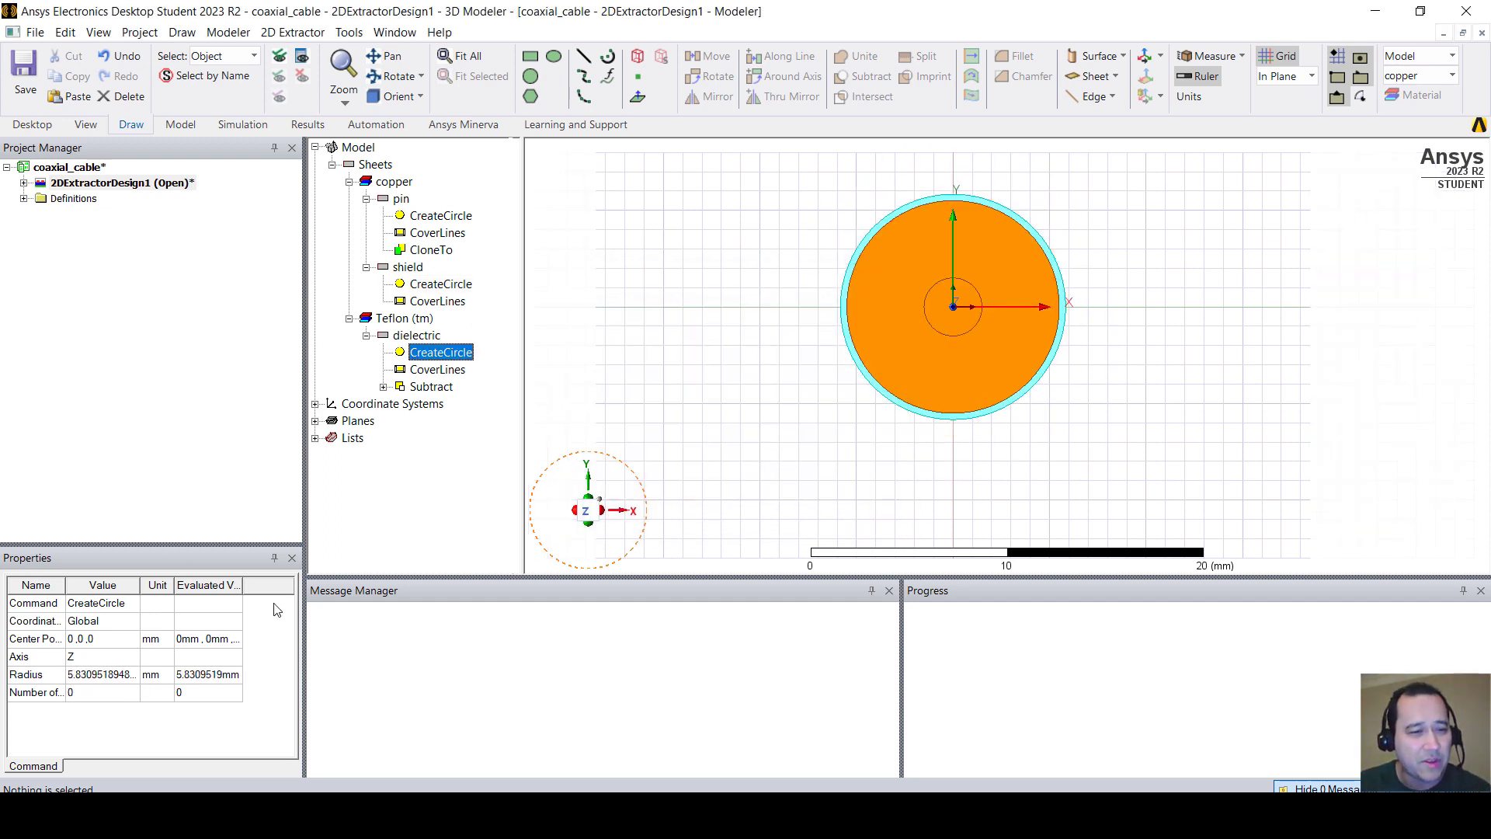
{"action": "left_click", "coordinate": [107, 675]}
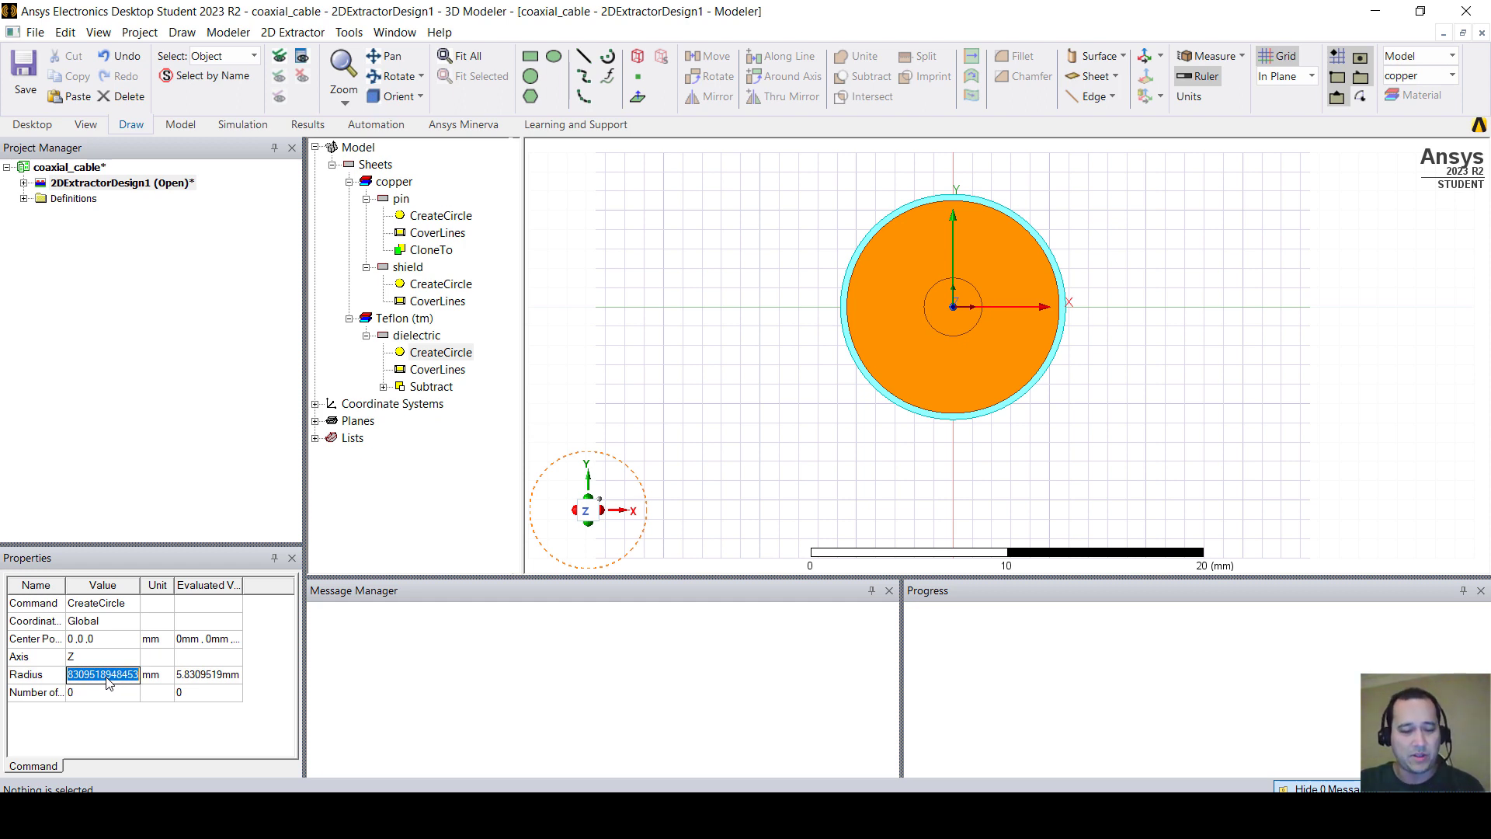
{"action": "type", "text": "outer_"}
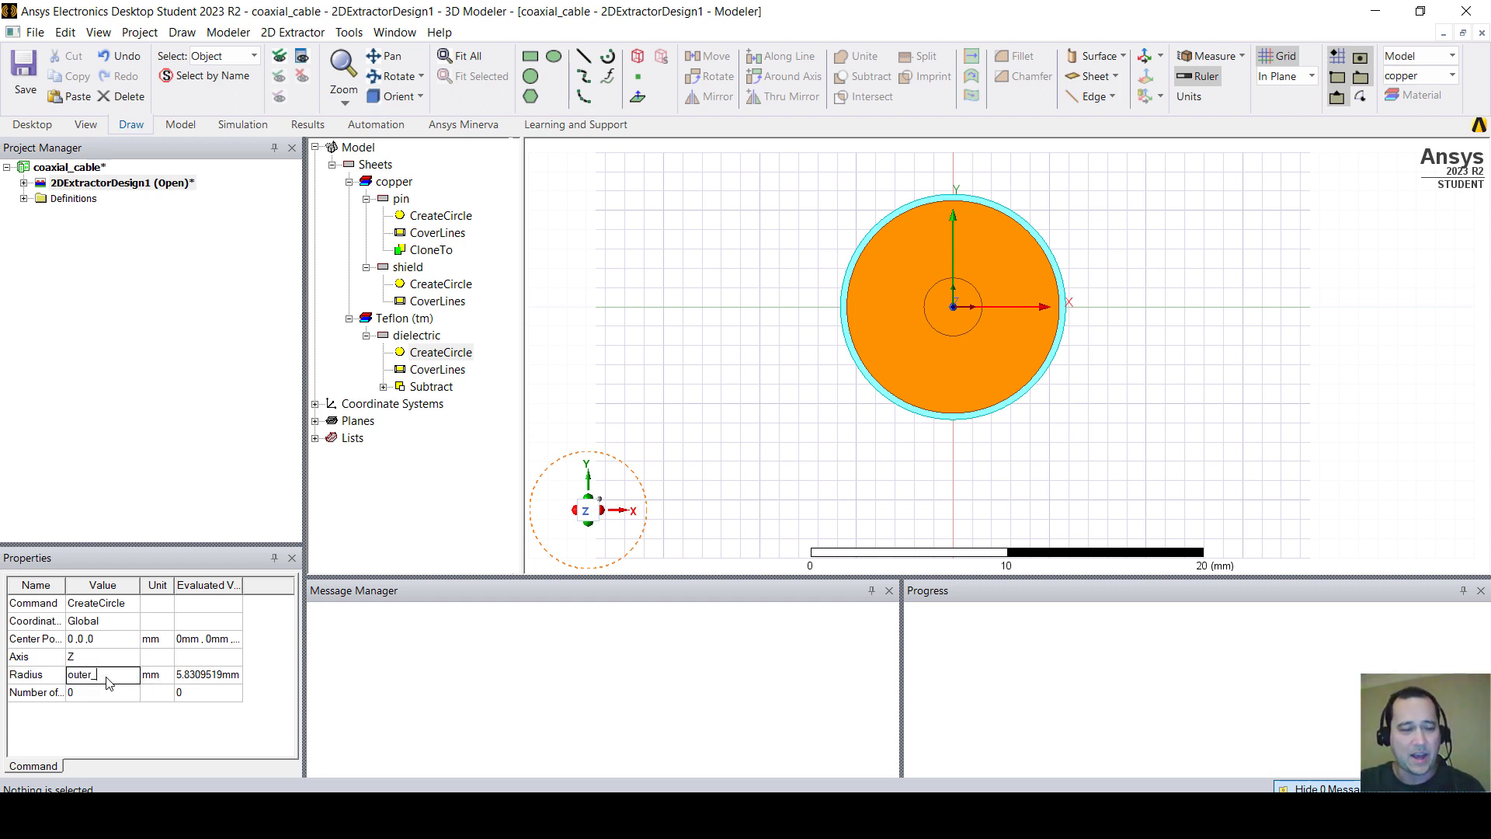
{"action": "type", "text": "D/2"}
{"action": "key", "text": "Return"}
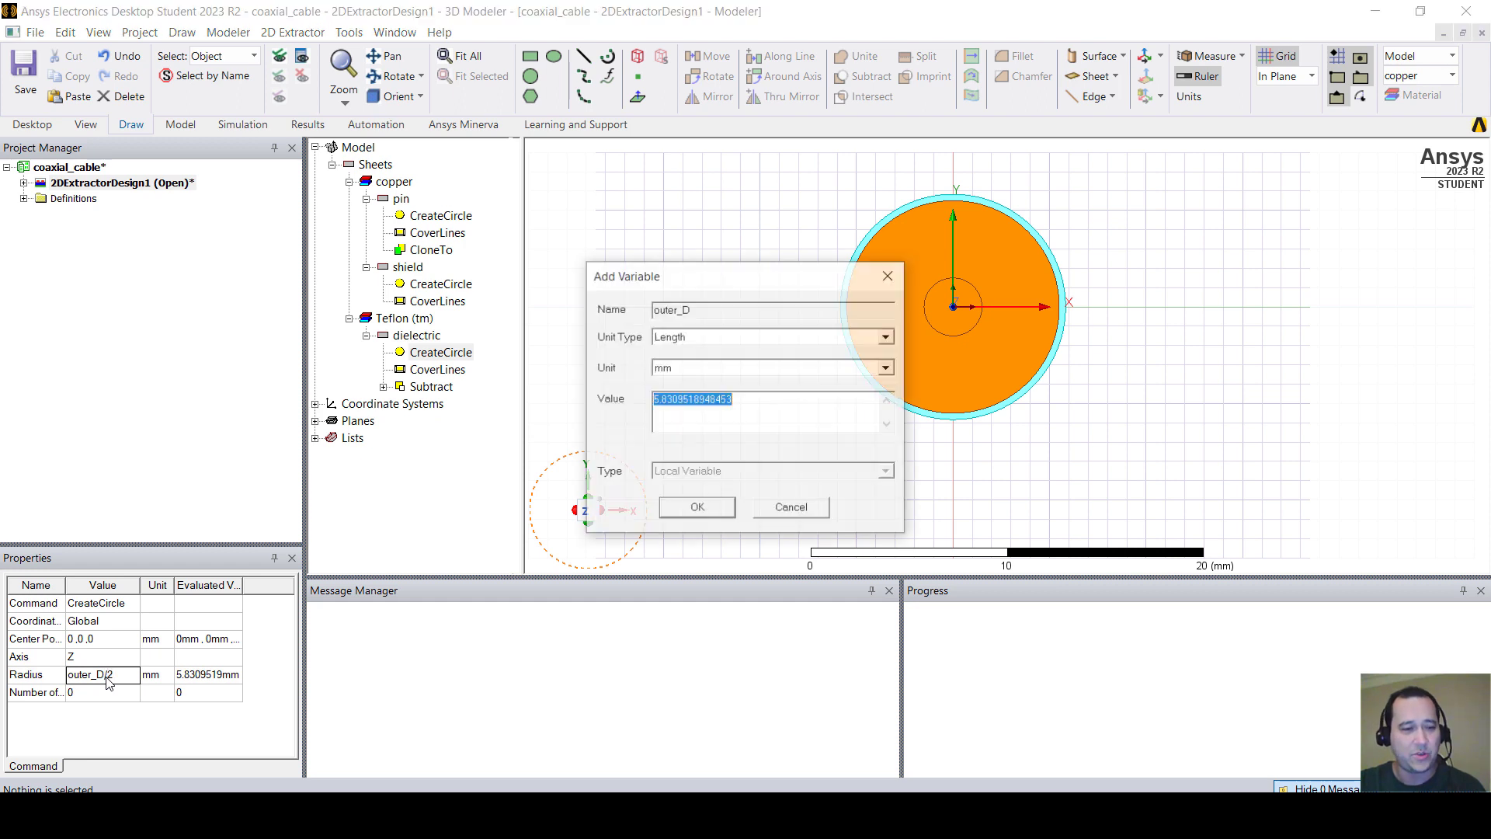
{"action": "type", "text": "10"}
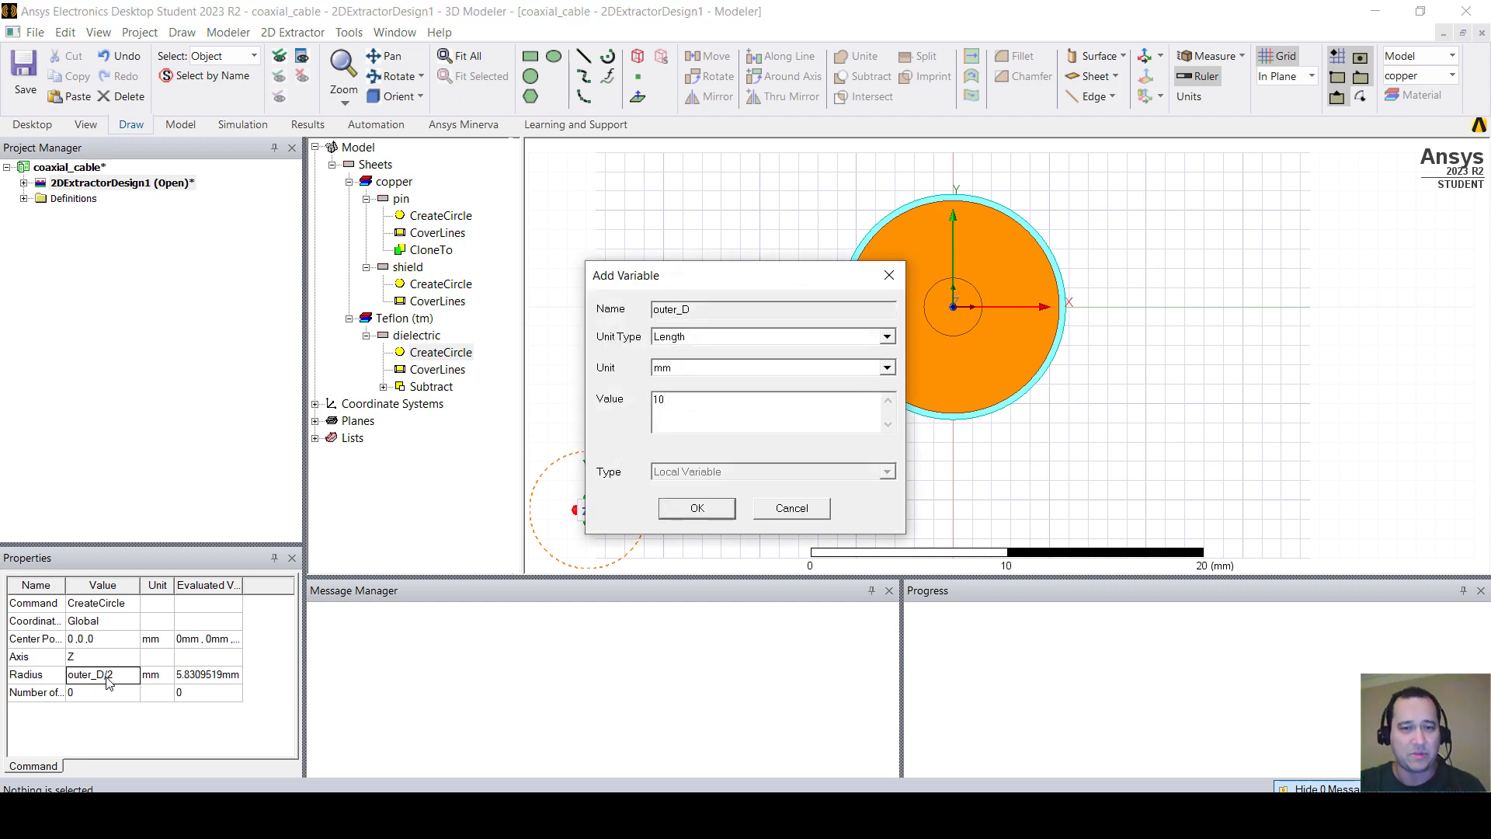
{"action": "key", "text": "Return"}
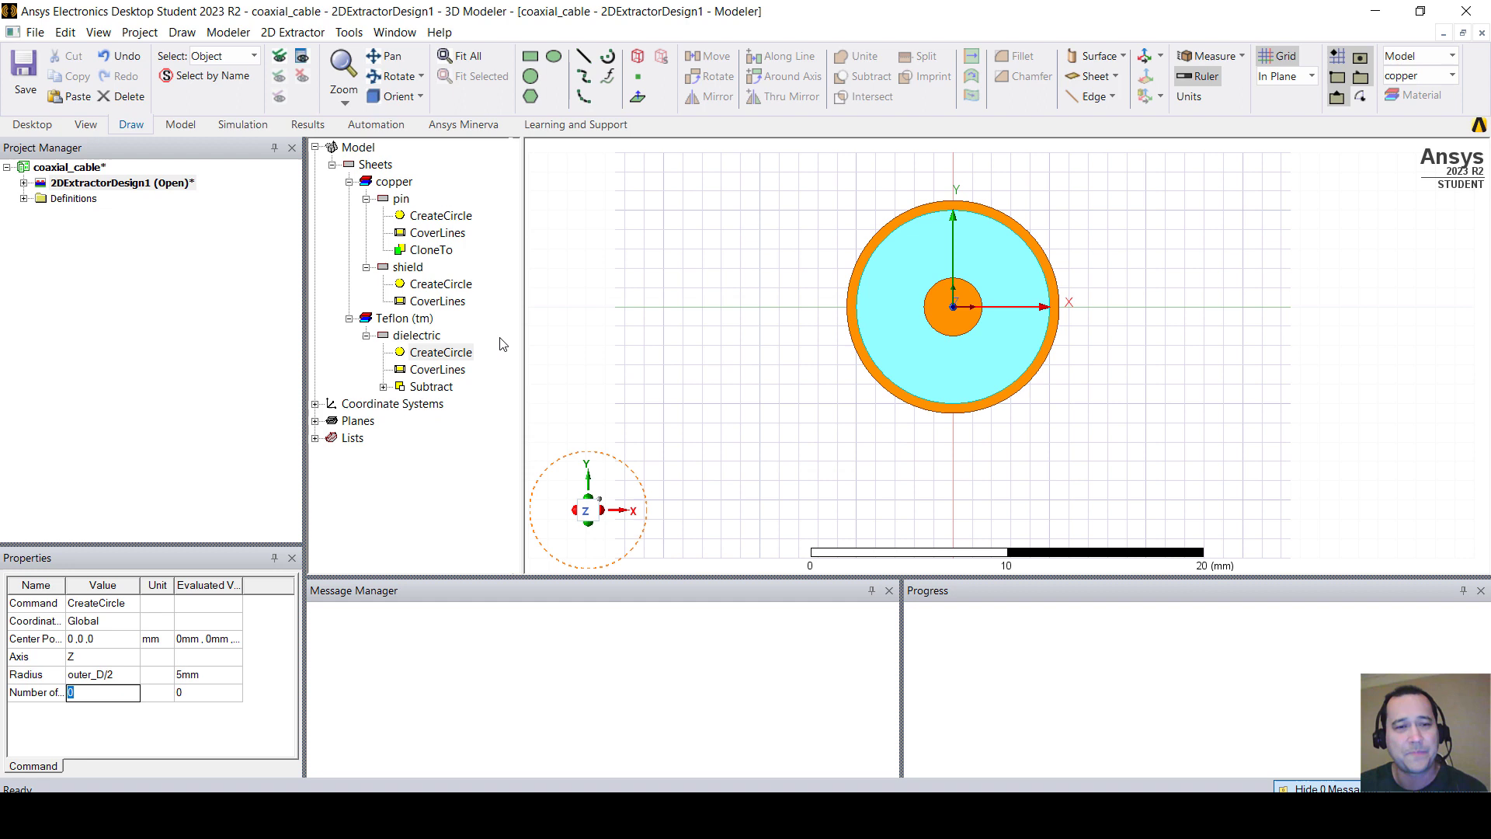
{"action": "left_click", "coordinate": [418, 269]}
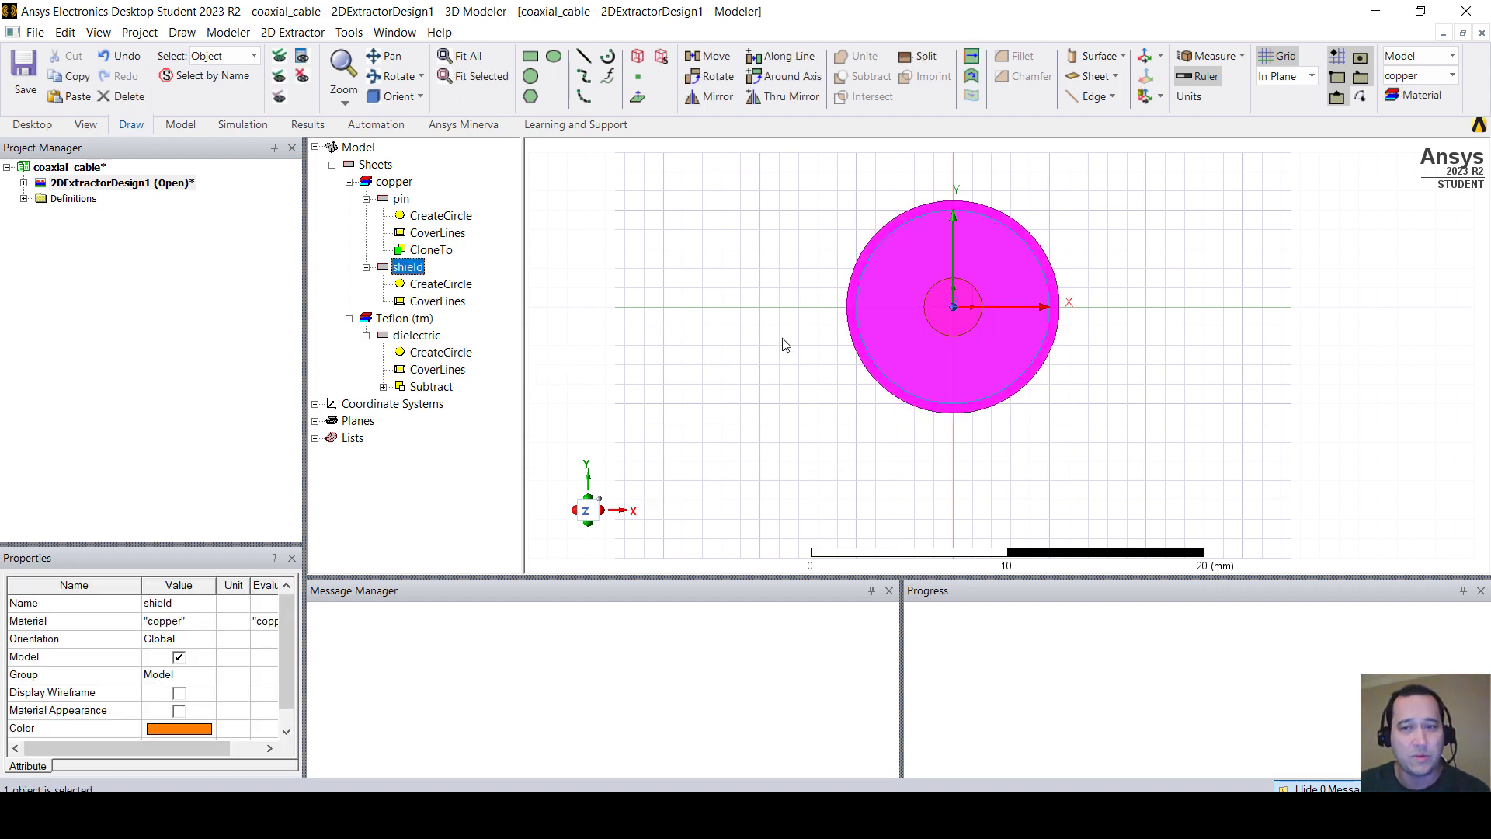
Step: Subtract dielectric and pin from shield, keeping them, to make a copper ring
{"action": "left_click", "coordinate": [1161, 437]}
{"action": "left_click_drag", "start_coordinate": [1036, 376], "coordinate": [886, 244]}
{"action": "left_click", "coordinate": [849, 76]}
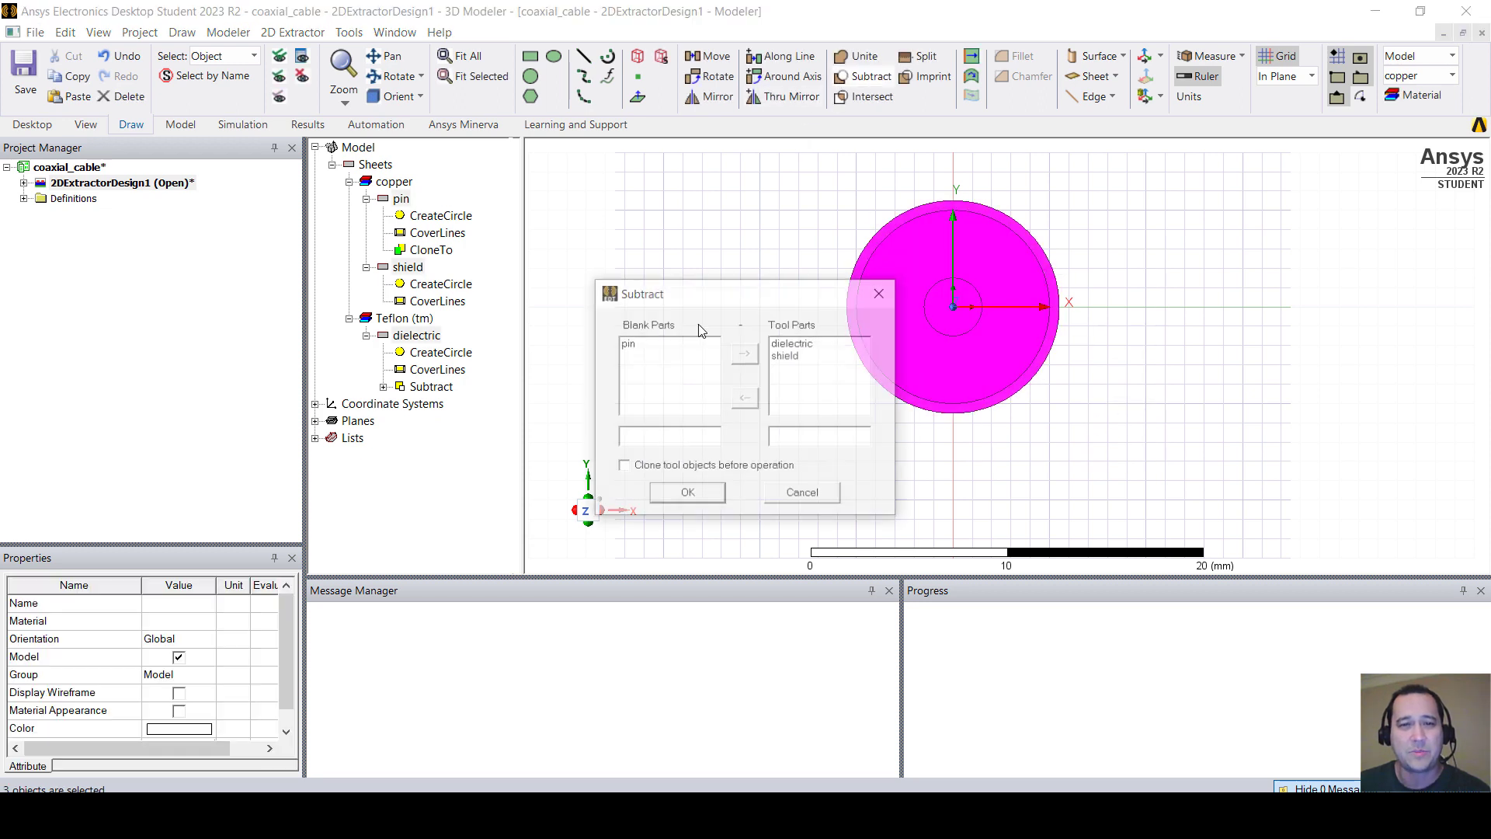
{"action": "left_click", "coordinate": [796, 355]}
{"action": "left_click", "coordinate": [755, 398]}
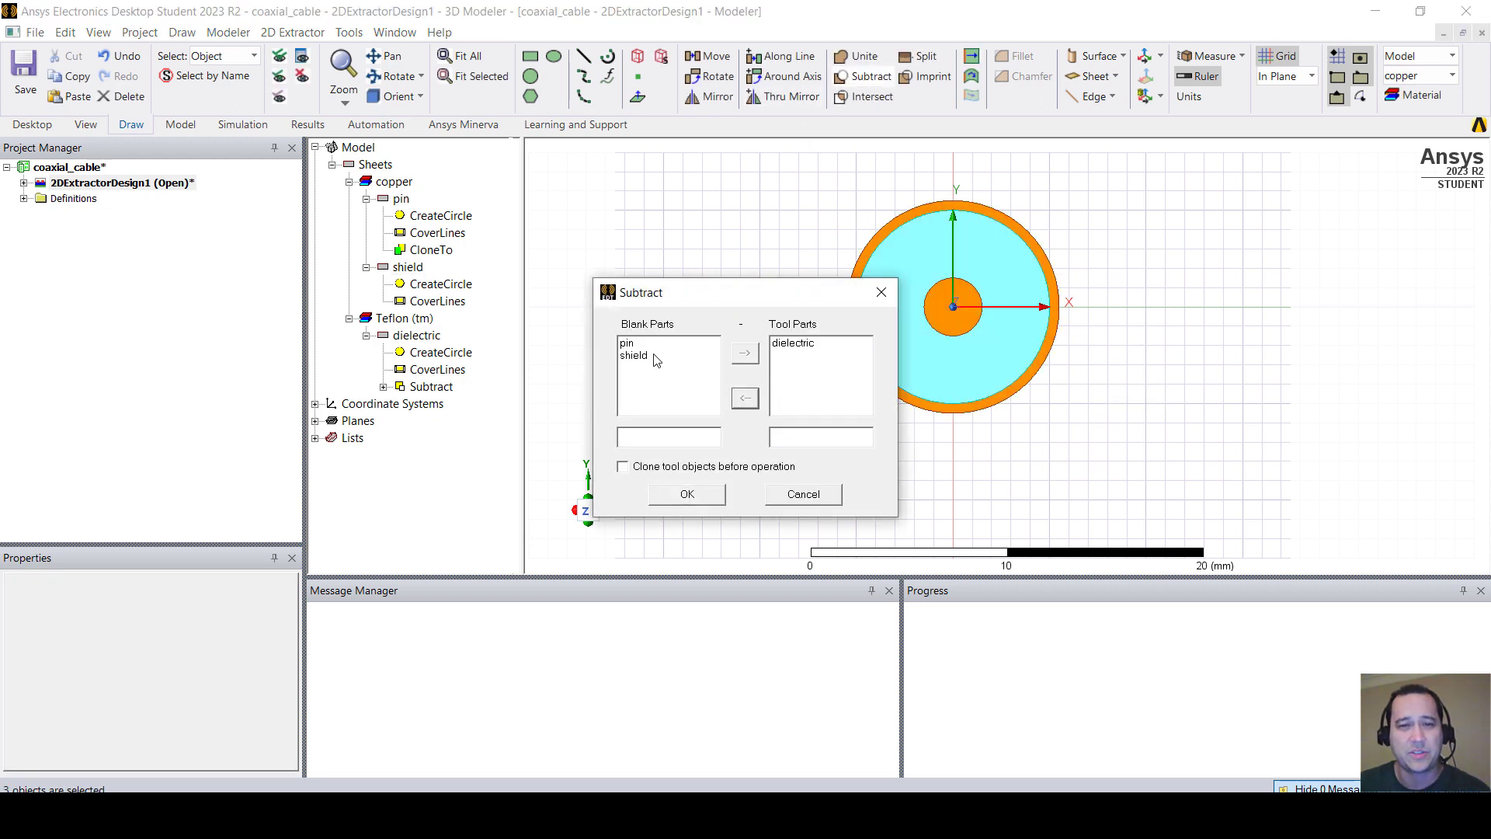
{"action": "left_click", "coordinate": [657, 355]}
{"action": "left_click", "coordinate": [707, 344]}
{"action": "left_click", "coordinate": [745, 355]}
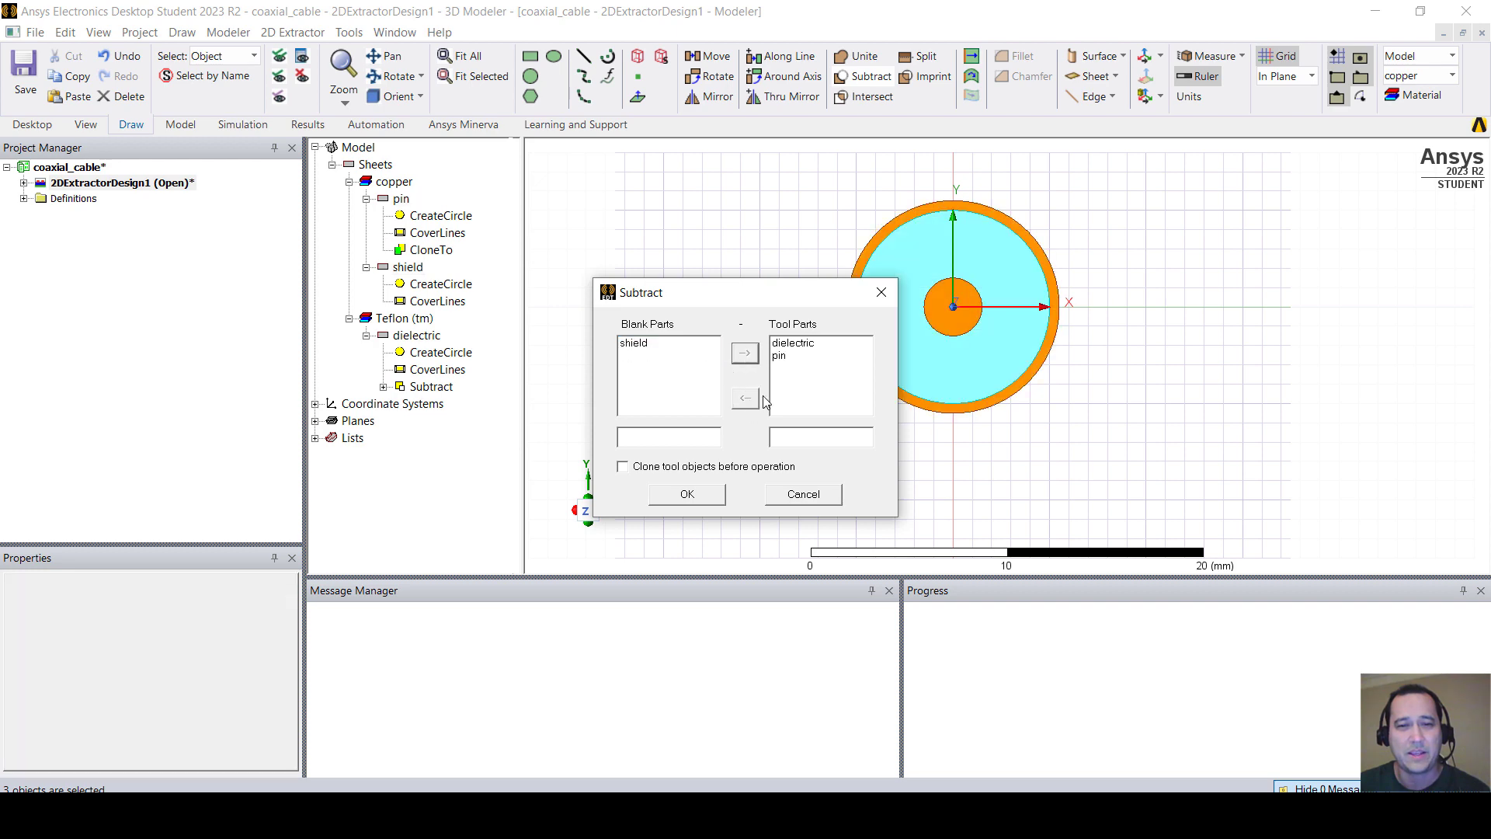
{"action": "left_click", "coordinate": [698, 497]}
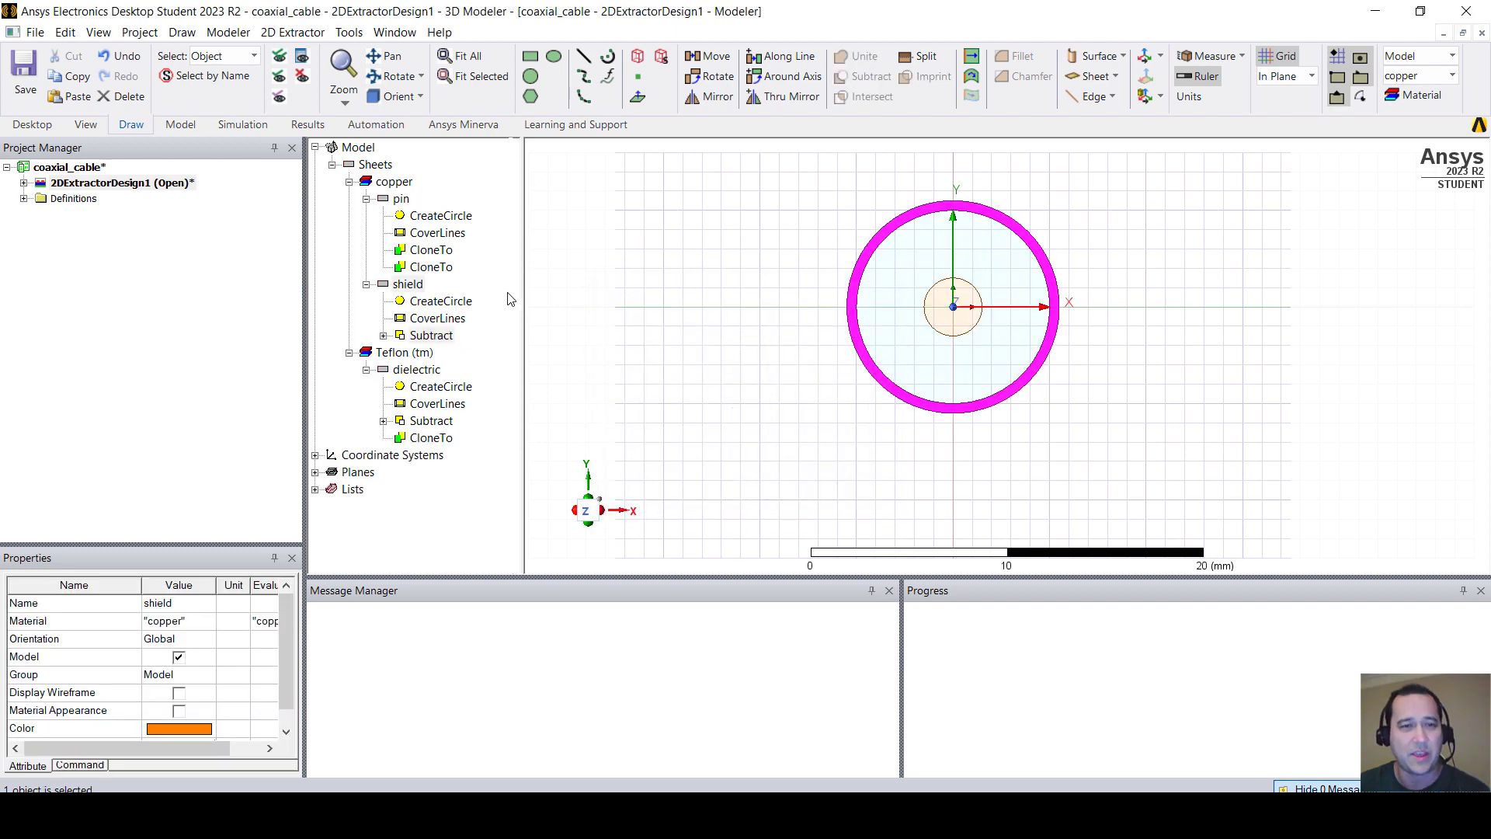
Step: Select pin, shield and dielectric in turn to inspect the assembled cross-section
{"action": "left_click", "coordinate": [401, 200]}
{"action": "left_click", "coordinate": [407, 285]}
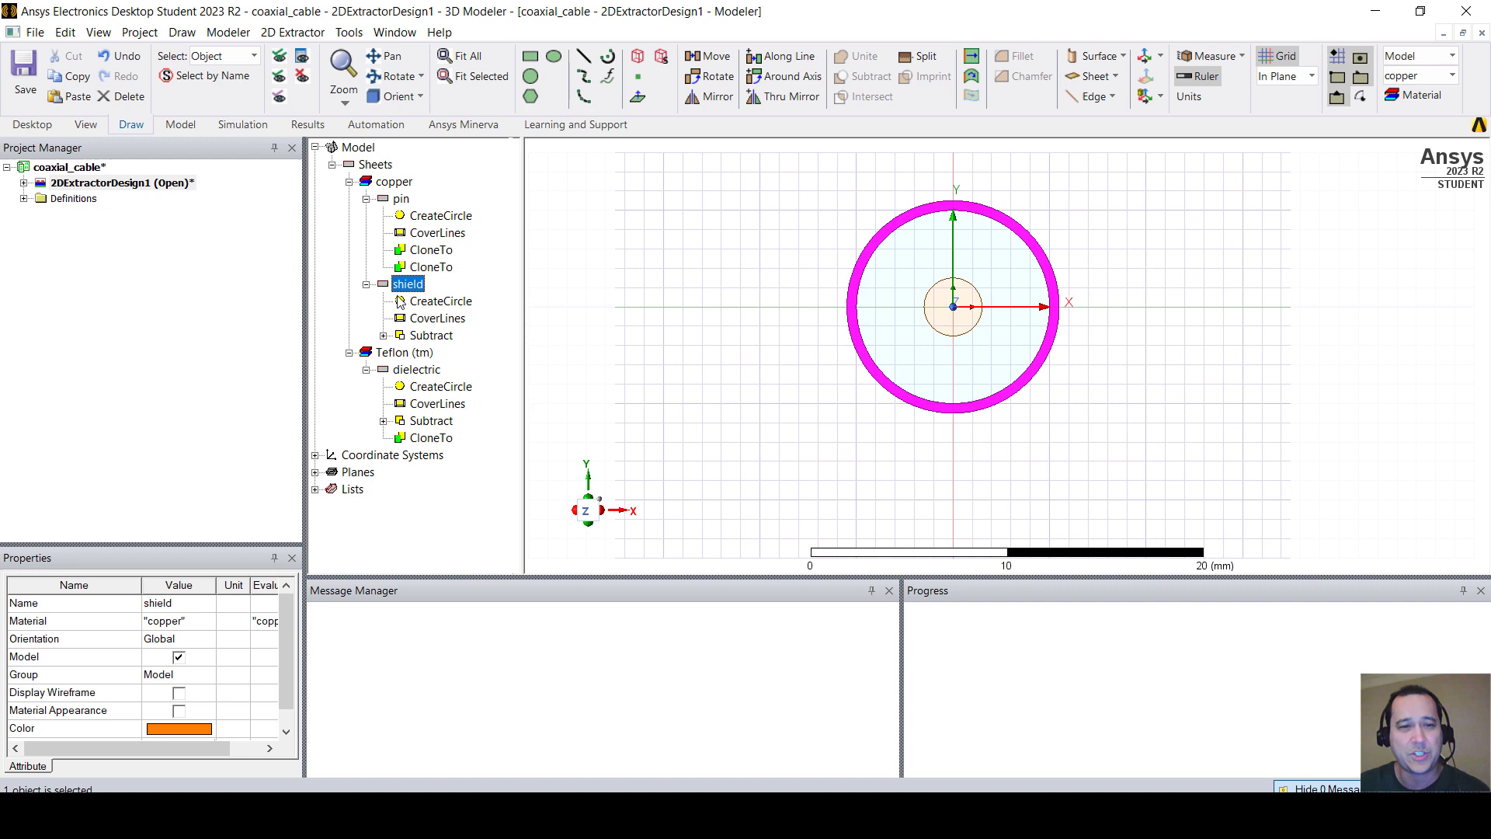
{"action": "left_click", "coordinate": [403, 370]}
{"action": "left_click", "coordinate": [722, 370]}
{"action": "scroll", "coordinate": [705, 398], "scroll_direction": "down", "scroll_amount": 1}
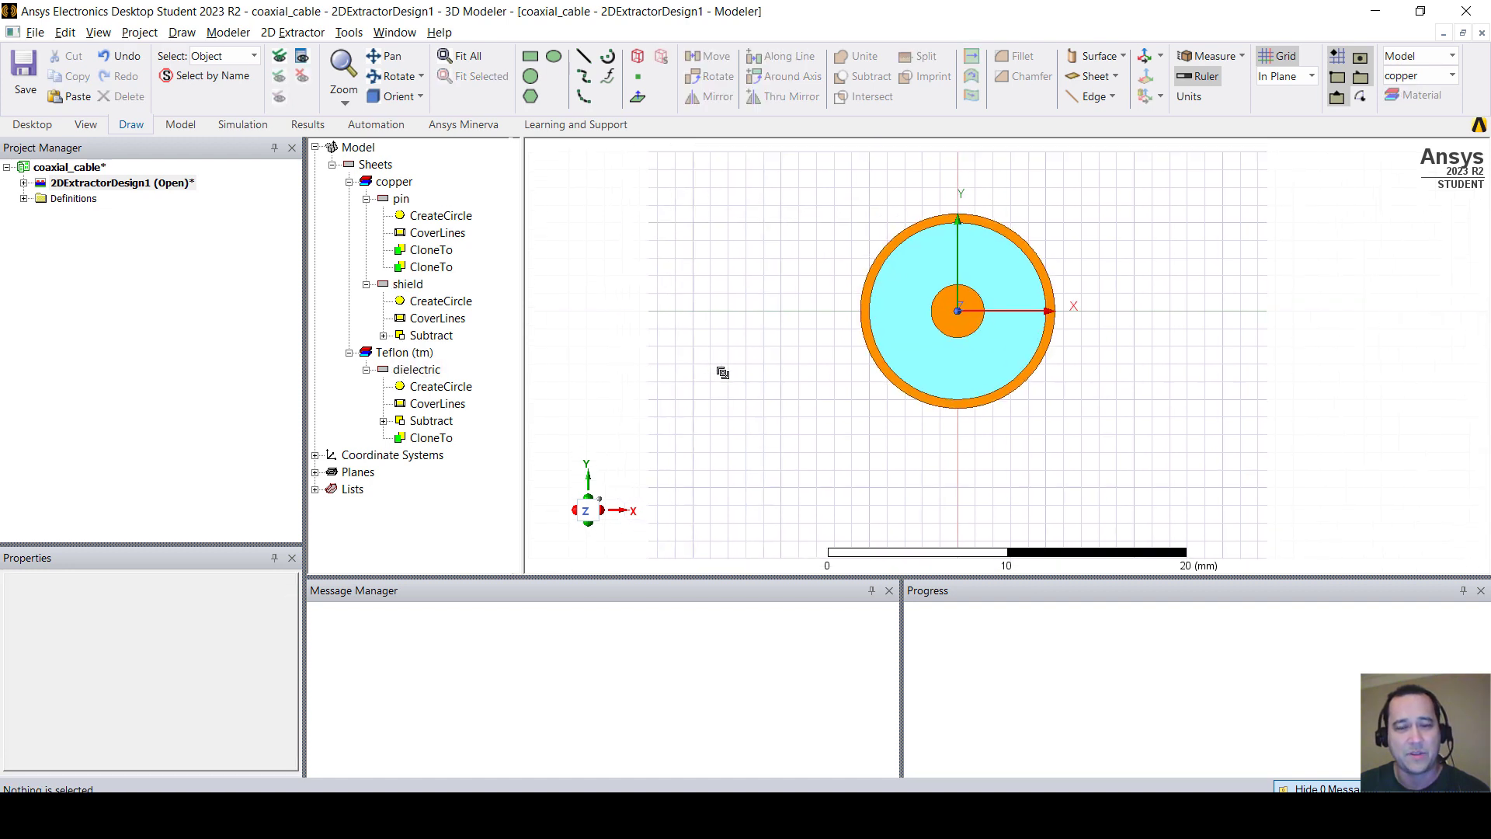
{"action": "scroll", "coordinate": [704, 399], "scroll_direction": "up", "scroll_amount": 2}
Step: Try outer_D at 9 mm, undo it back to 10 mm, and expand the 2DExtractorDesign1 node
{"action": "left_click", "coordinate": [167, 187]}
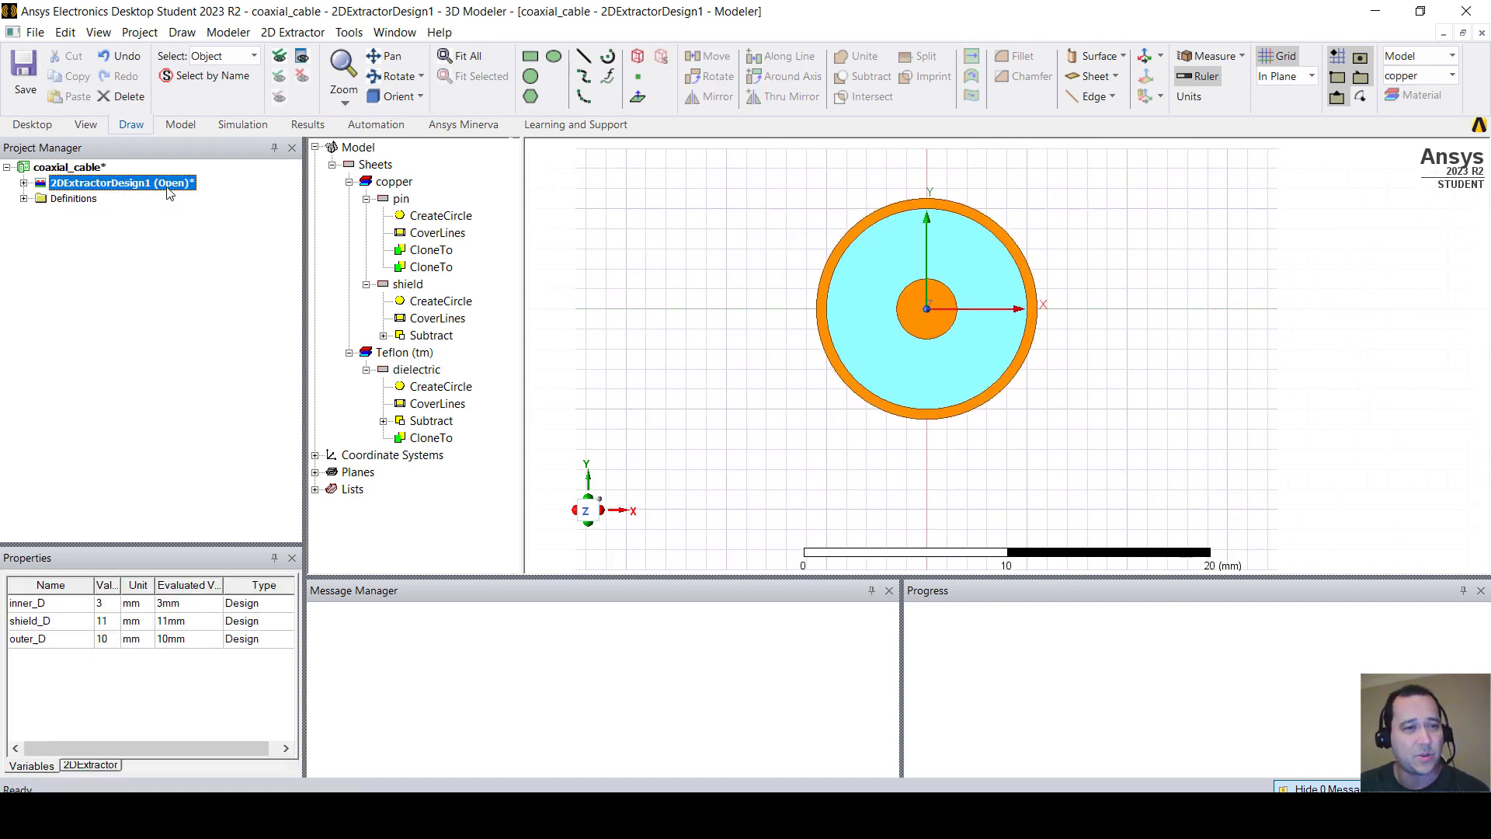
{"action": "left_click", "coordinate": [109, 639]}
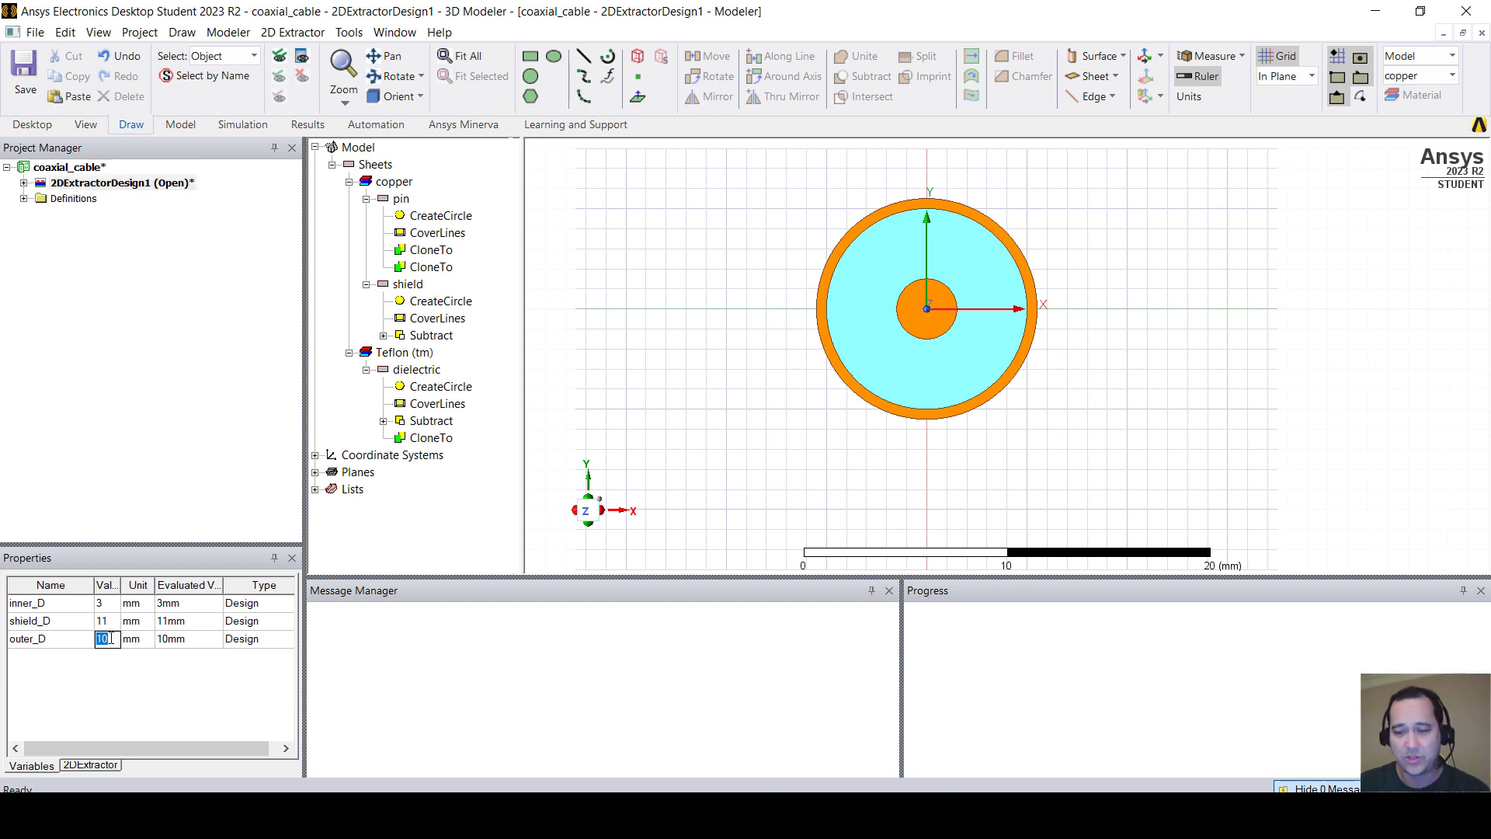
{"action": "type", "text": "9"}
{"action": "key", "text": "Return"}
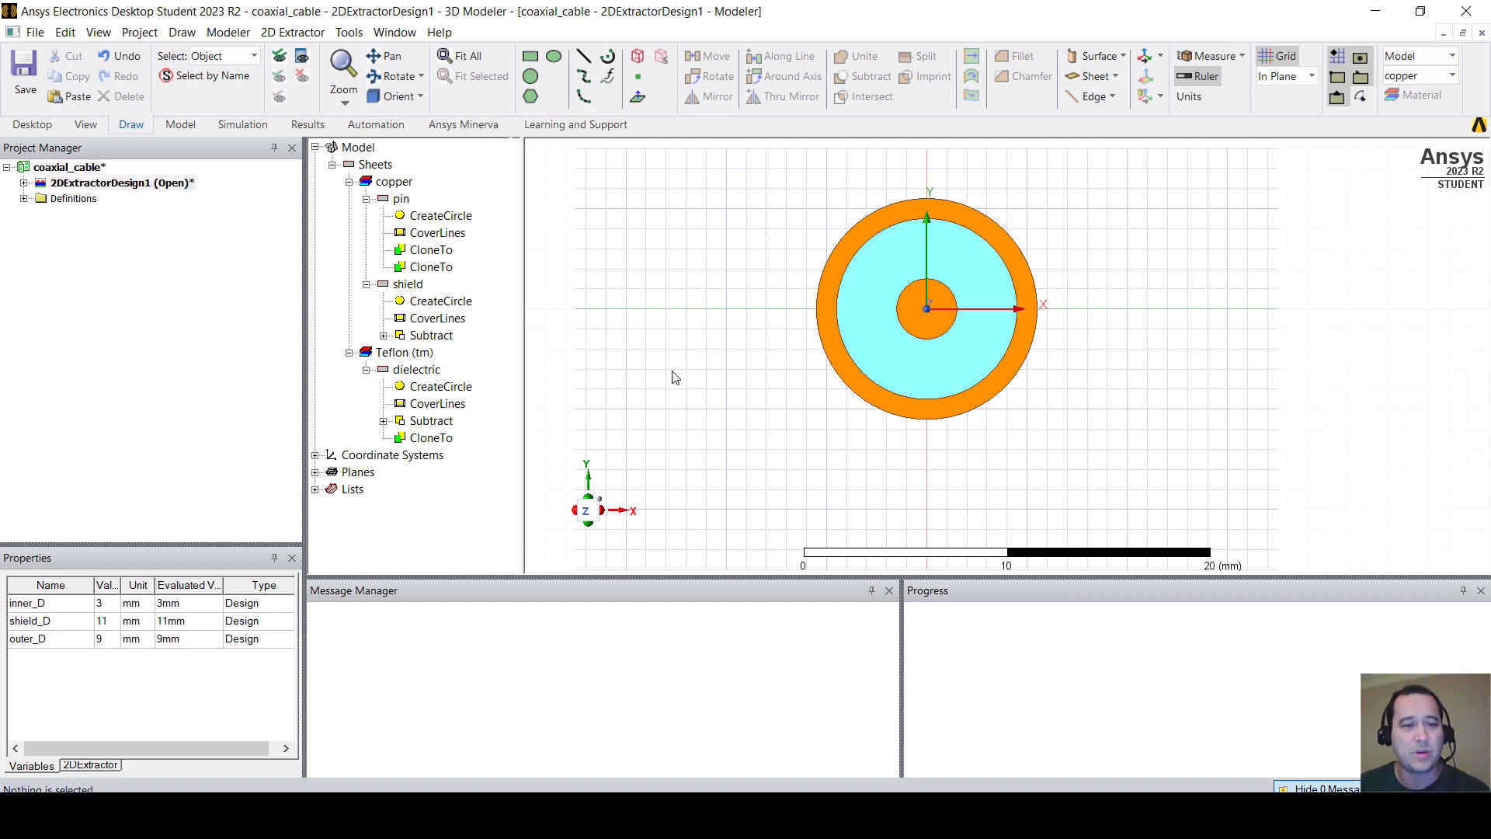
{"action": "key", "text": "ctrl+z"}
{"action": "scroll", "coordinate": [722, 339], "scroll_direction": "up", "scroll_amount": 1}
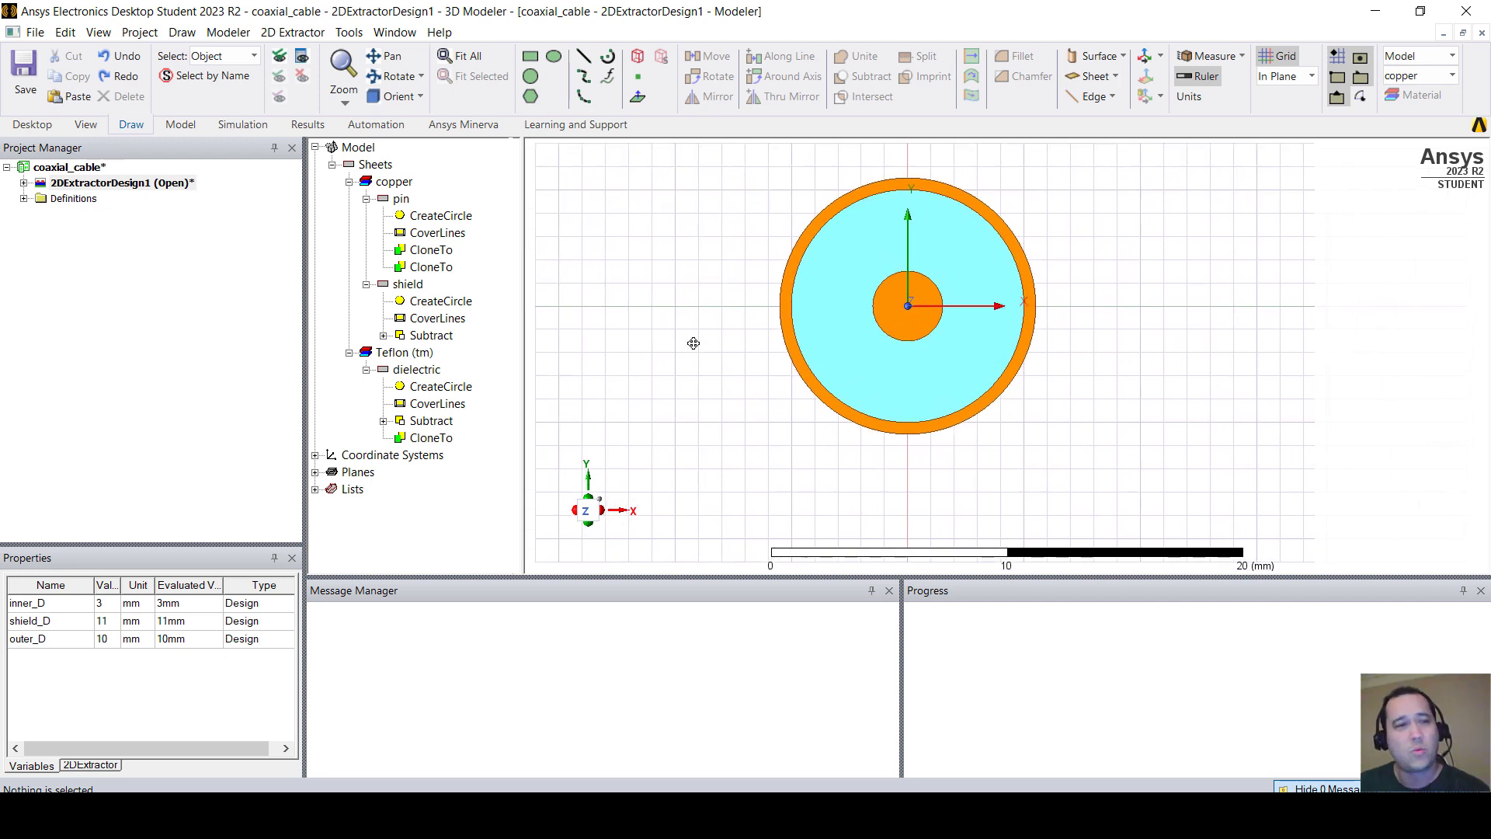
{"action": "left_click", "coordinate": [24, 183]}
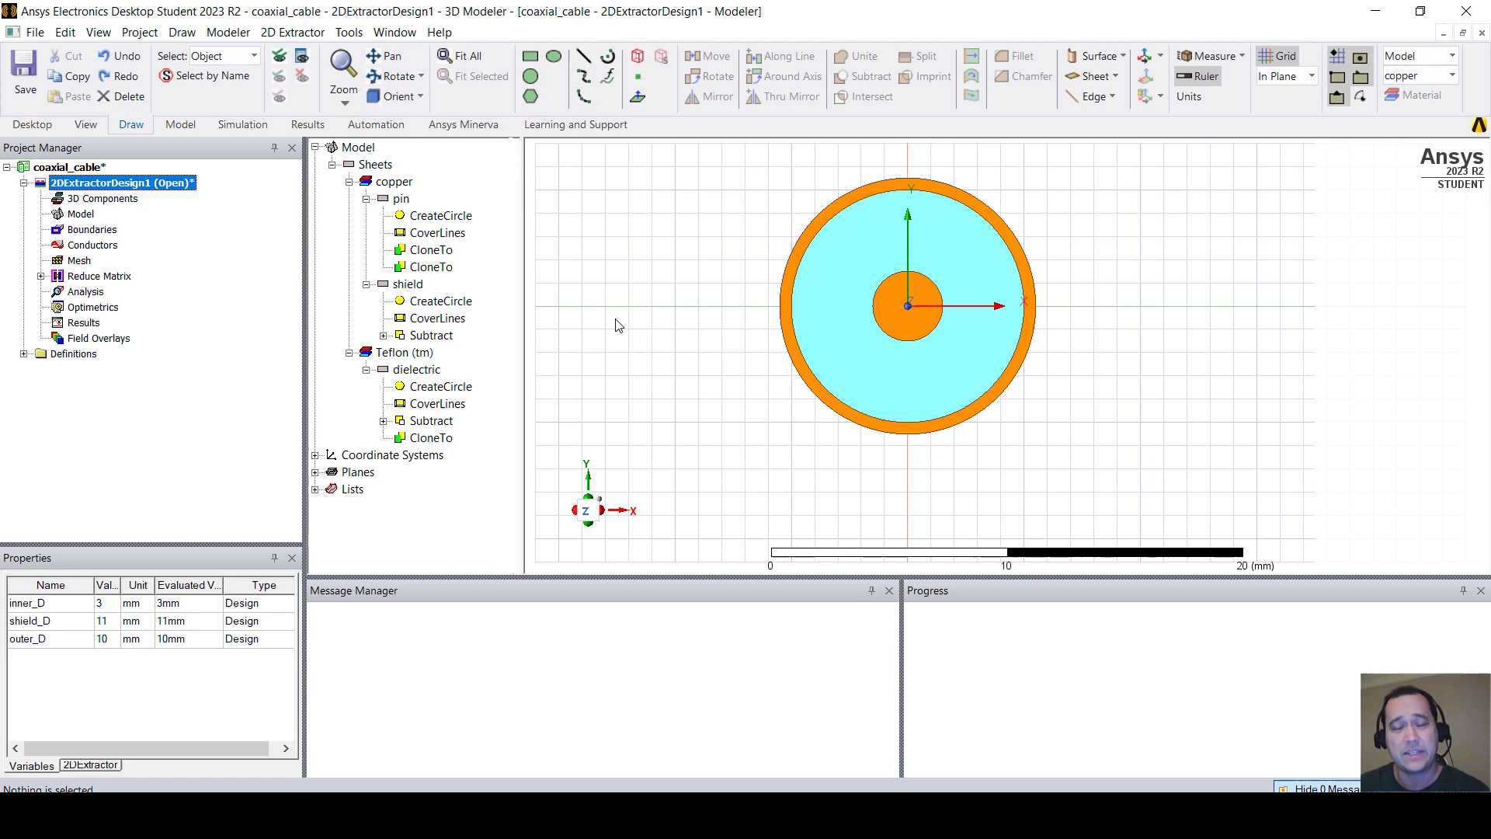
Step: Assign the inner copper pin as a Signal Line conductor named pin
{"action": "left_click", "coordinate": [907, 321]}
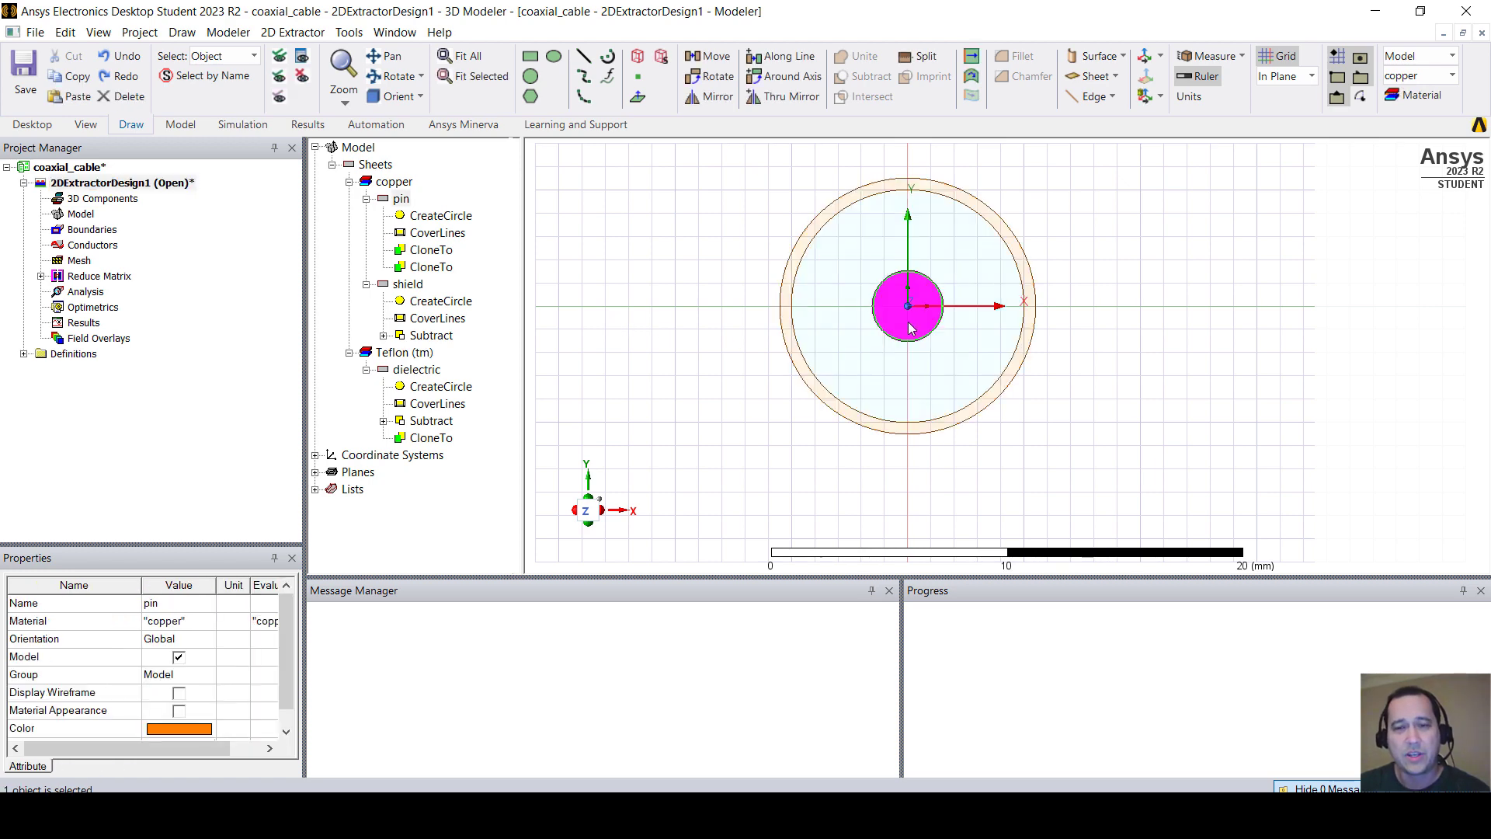
{"action": "left_click", "coordinate": [394, 201]}
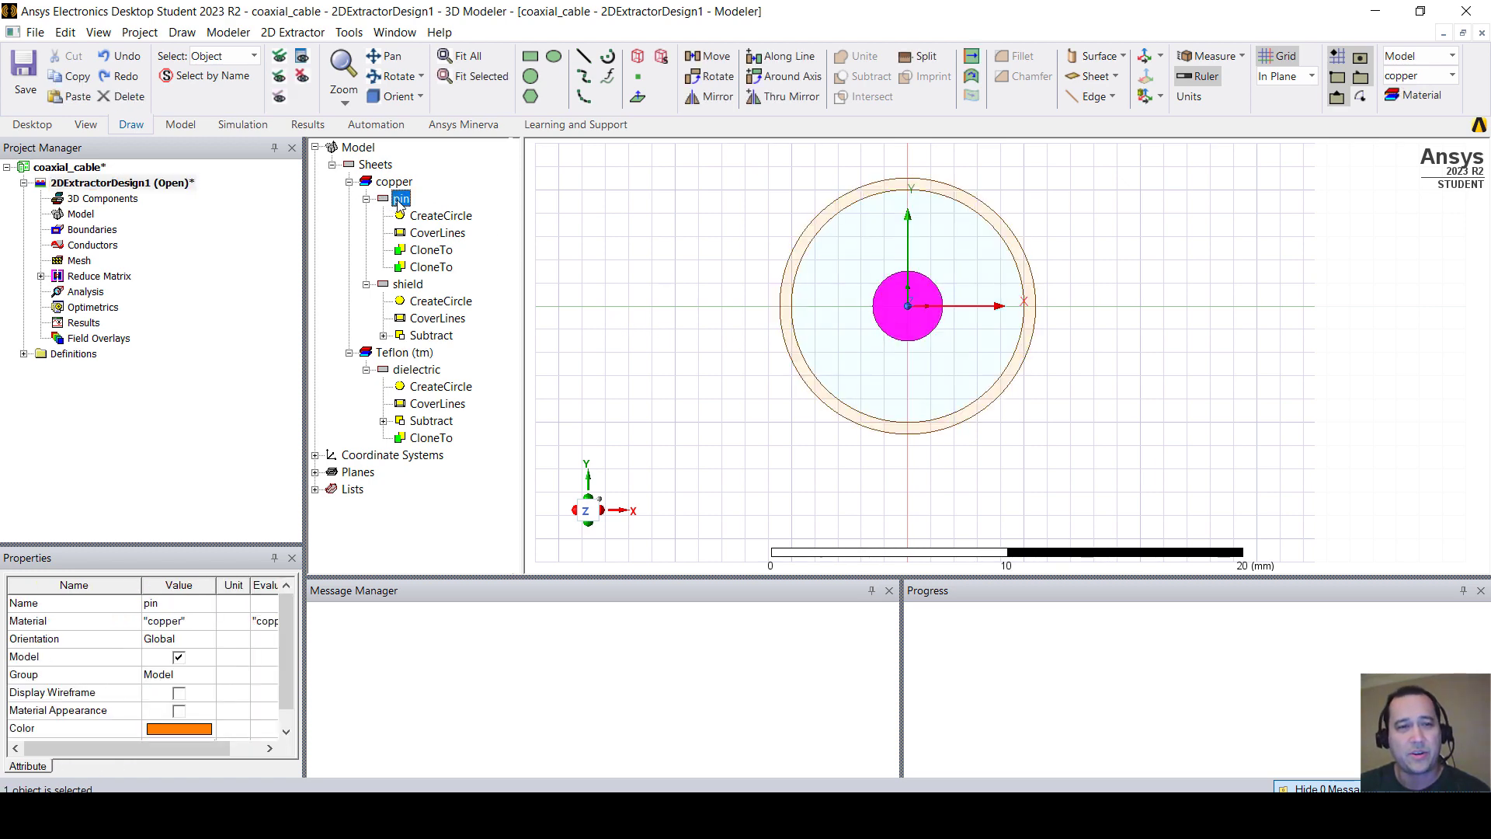
{"action": "right_click", "coordinate": [398, 202]}
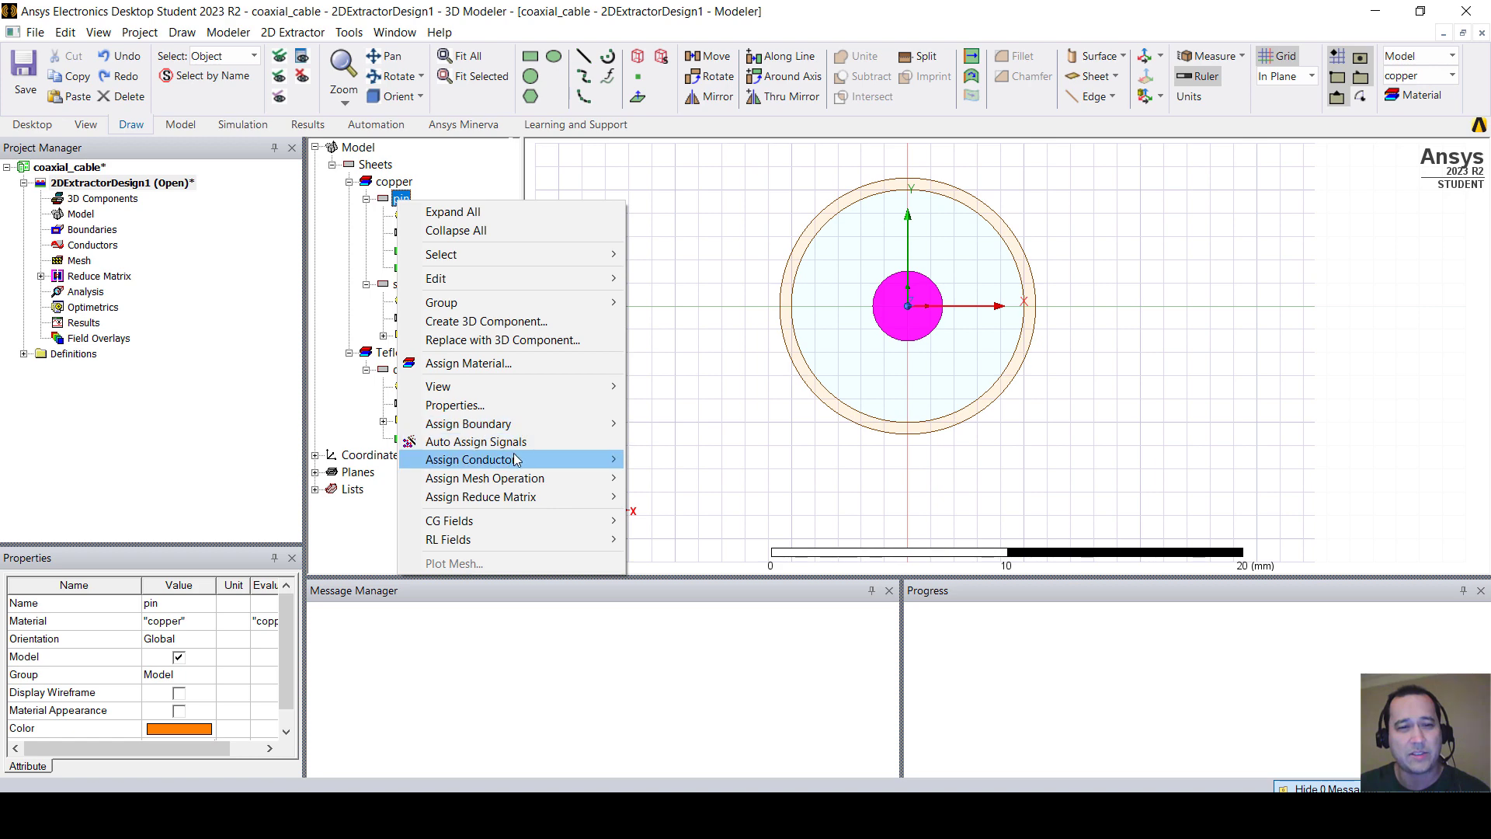
{"action": "mouse_move", "coordinate": [515, 459]}
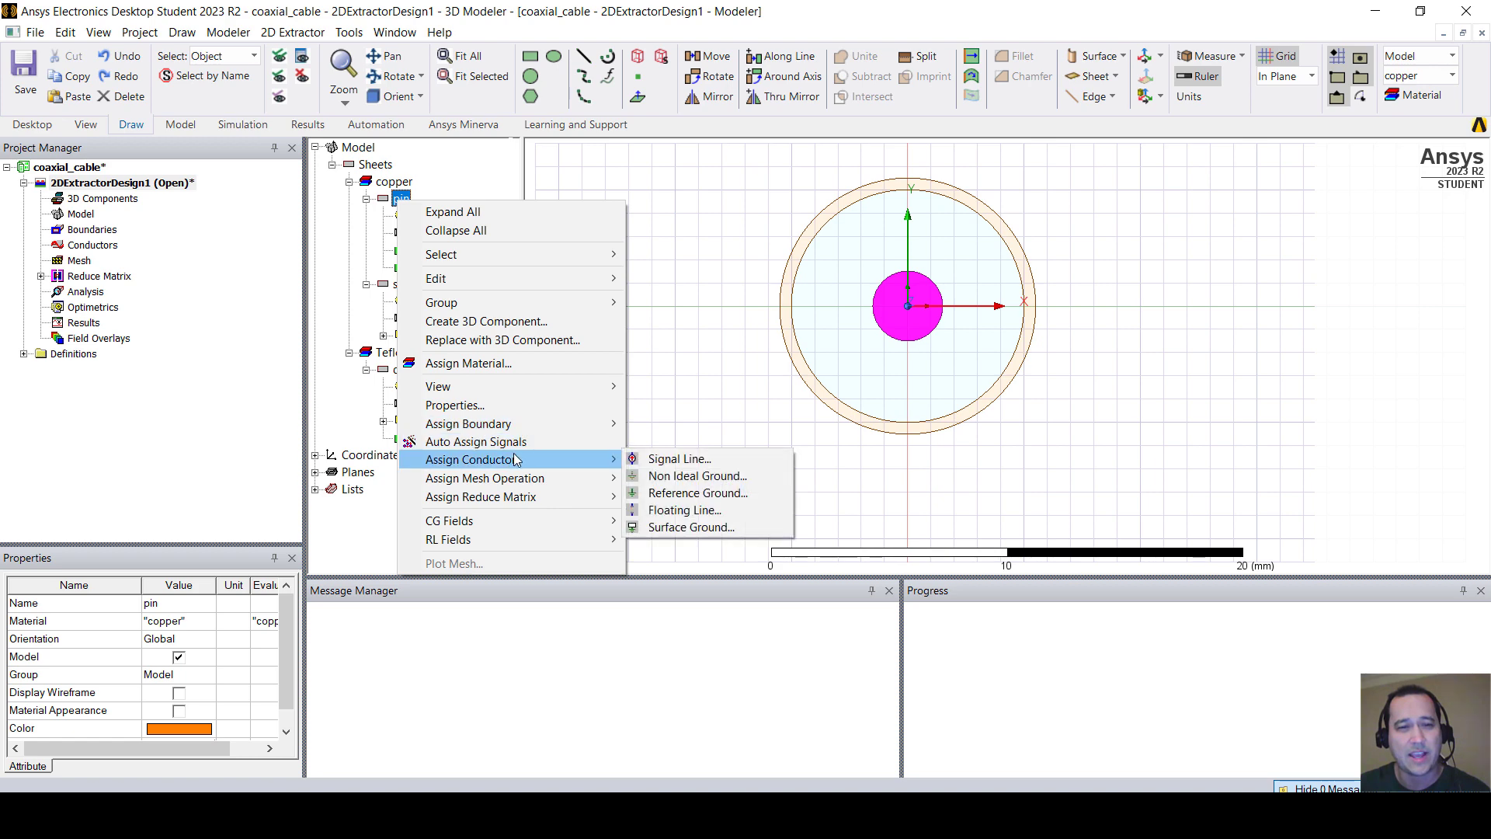
{"action": "left_click", "coordinate": [657, 461]}
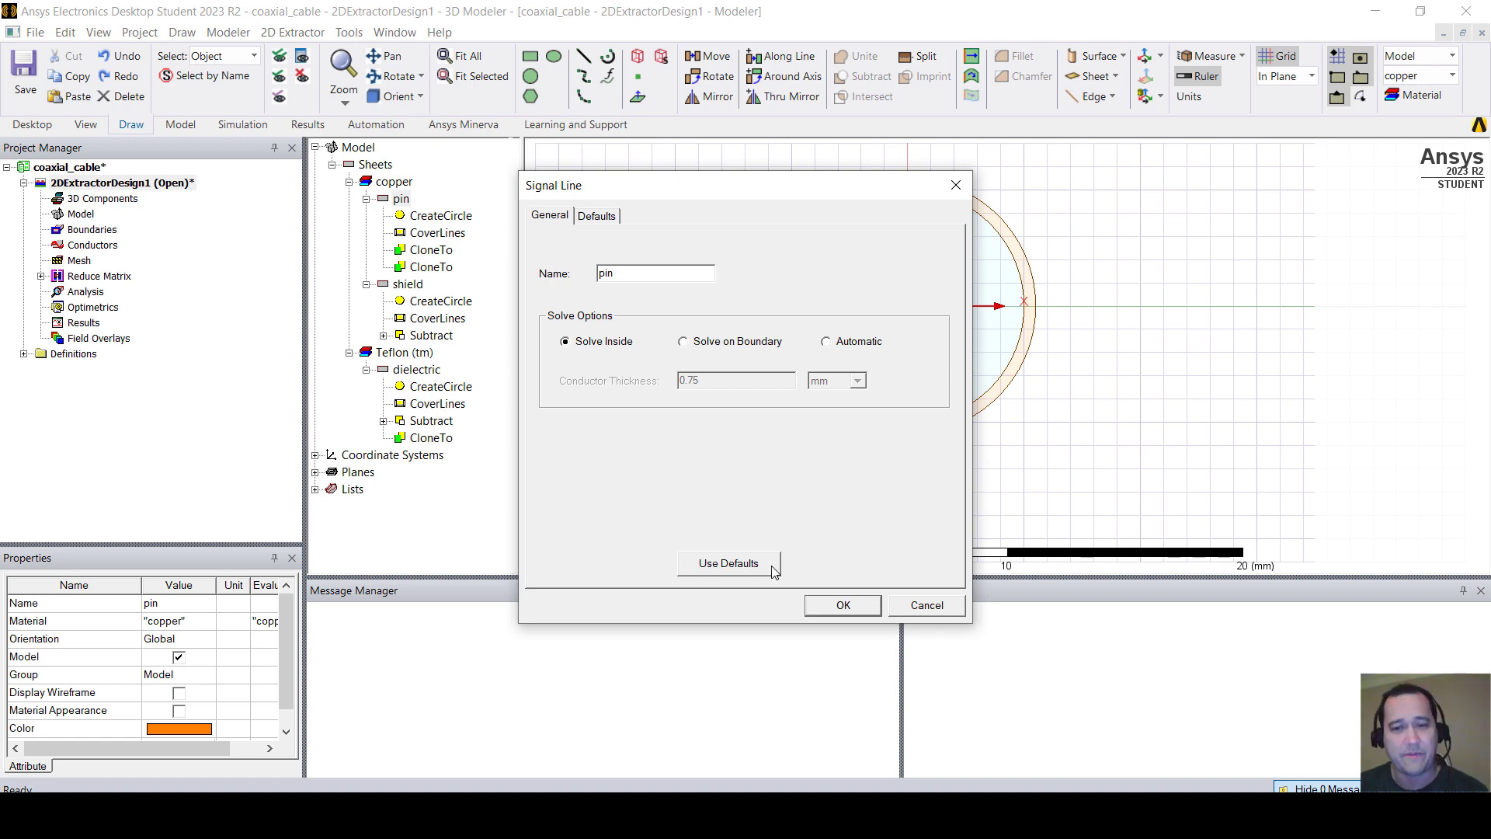
{"action": "left_click", "coordinate": [842, 607]}
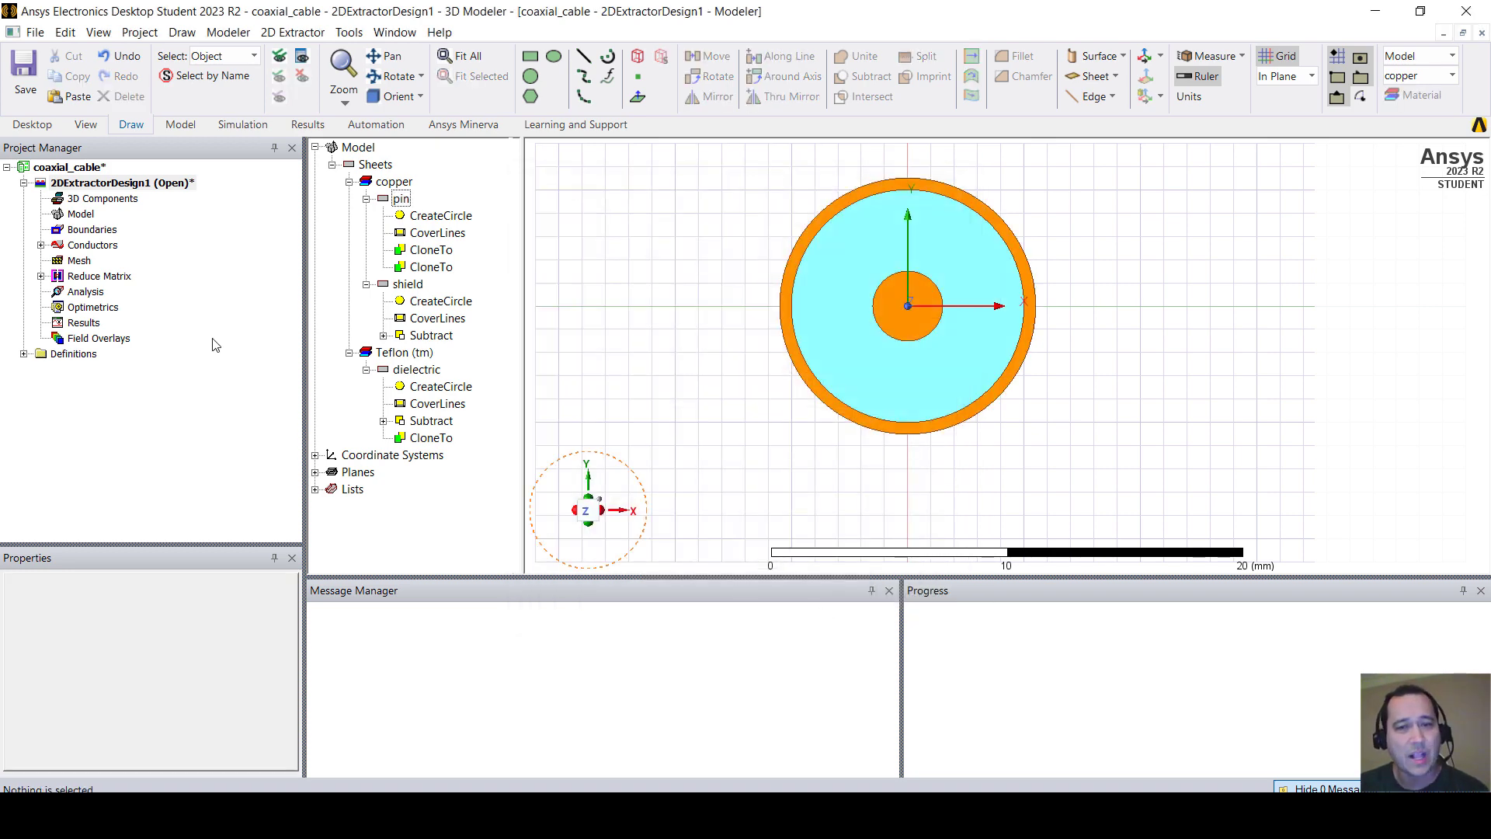
Step: Assign the outer copper shield ring as the Reference Ground conductor
{"action": "left_click", "coordinate": [809, 375]}
{"action": "right_click", "coordinate": [808, 375]}
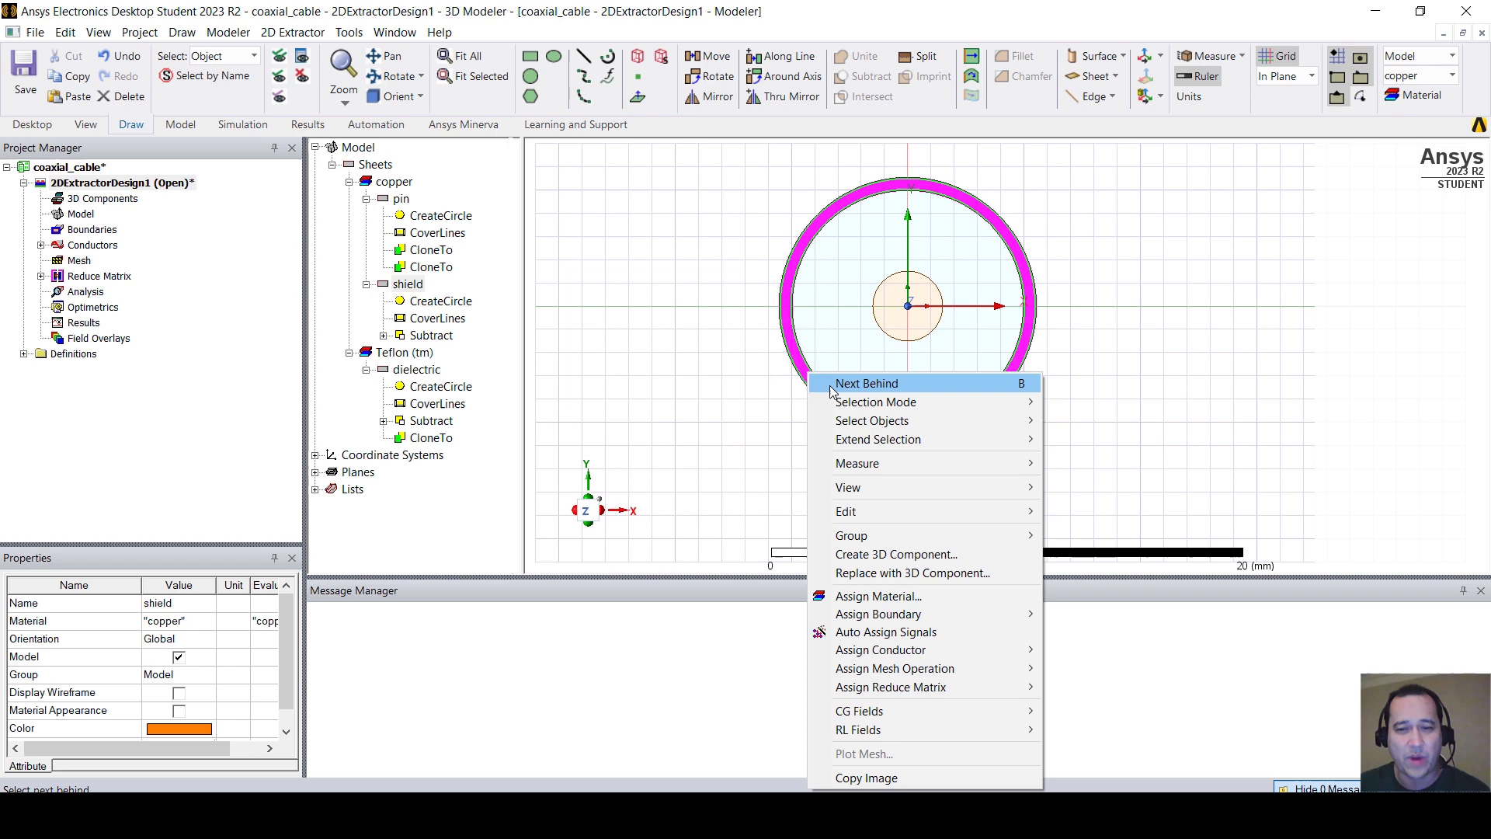
{"action": "mouse_move", "coordinate": [980, 655]}
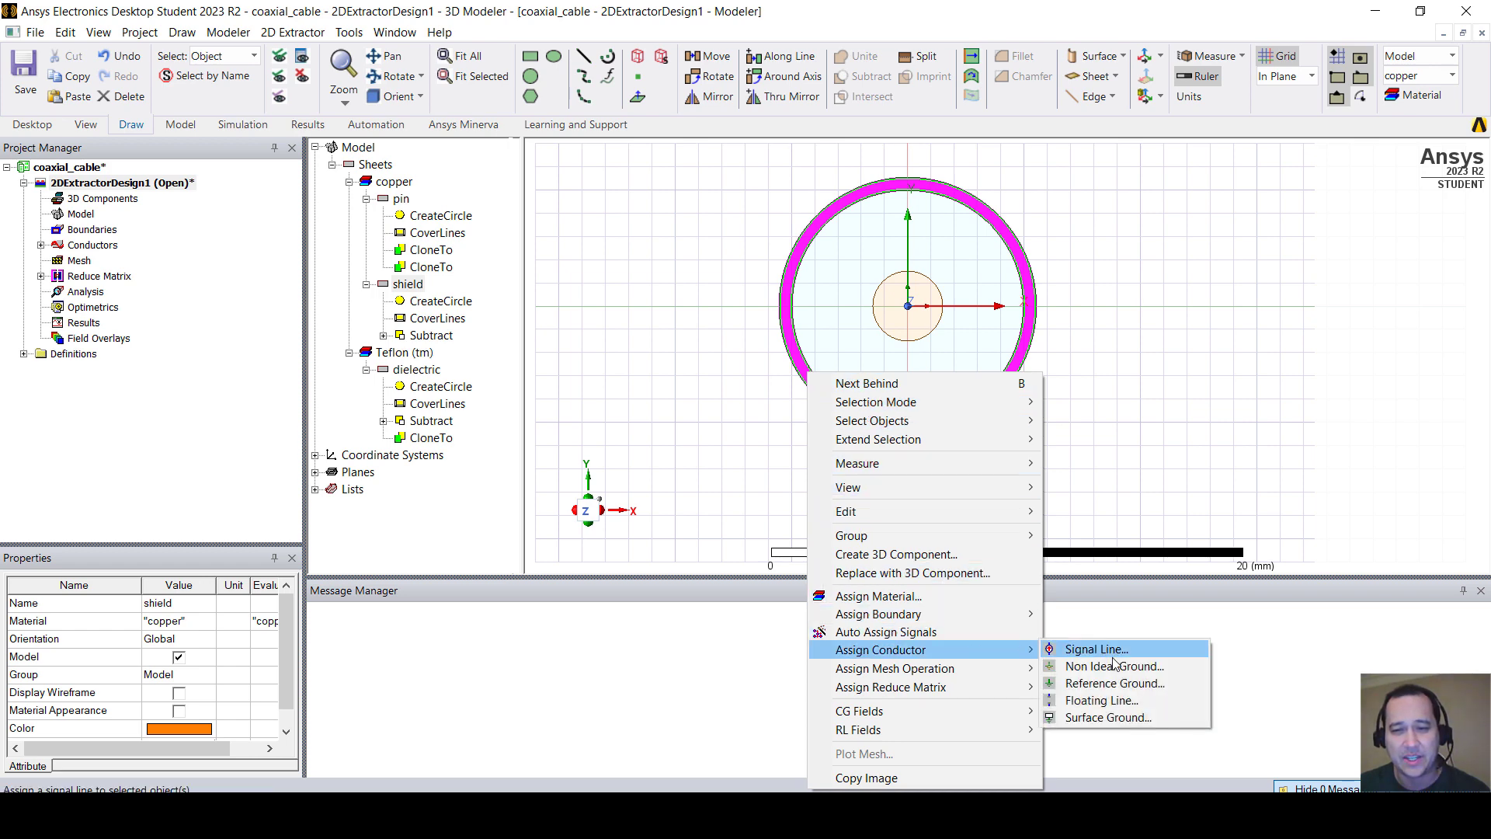
{"action": "left_click", "coordinate": [1128, 689]}
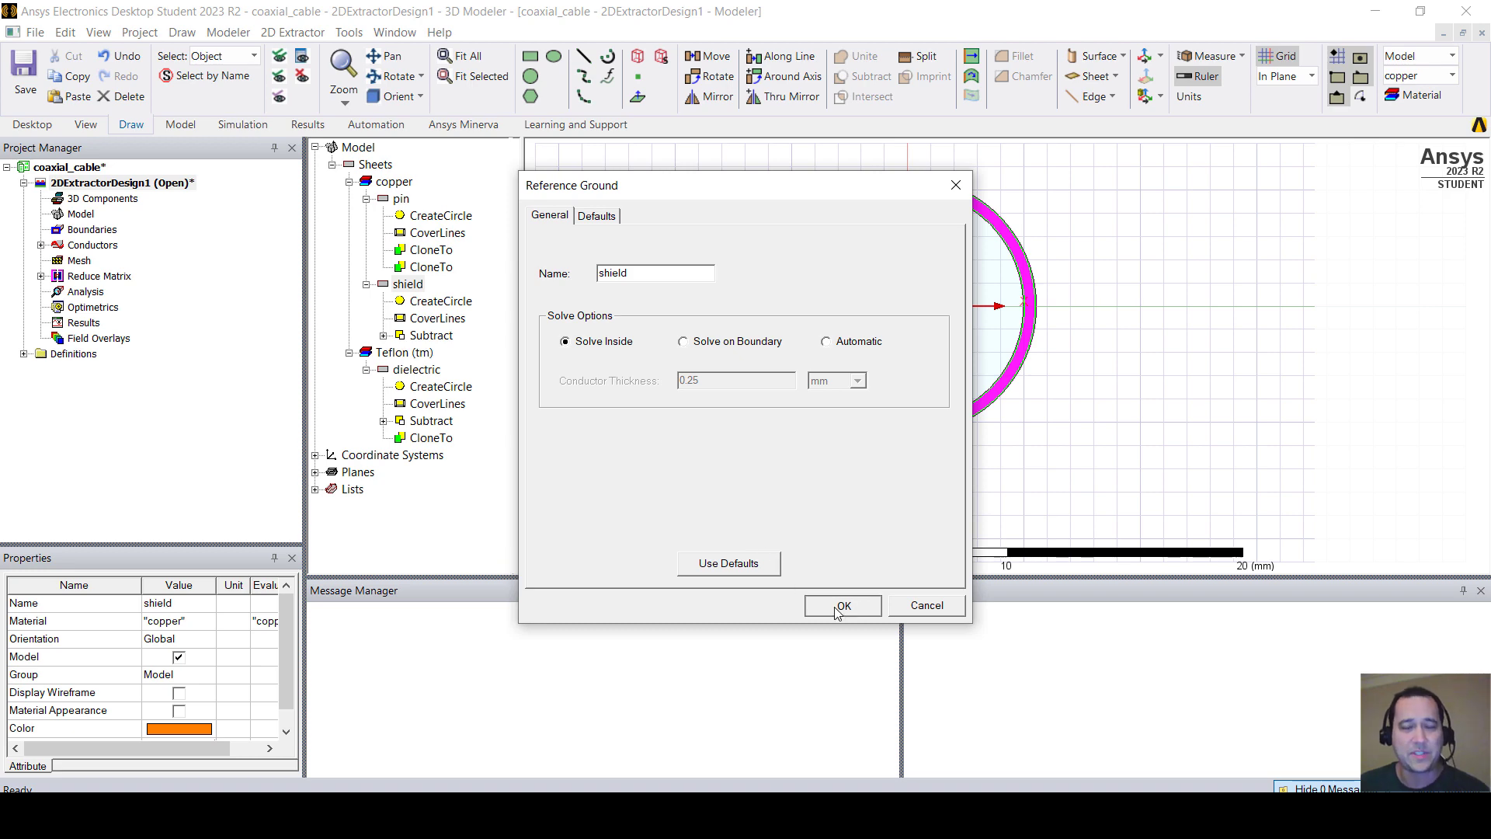
{"action": "left_click", "coordinate": [843, 605]}
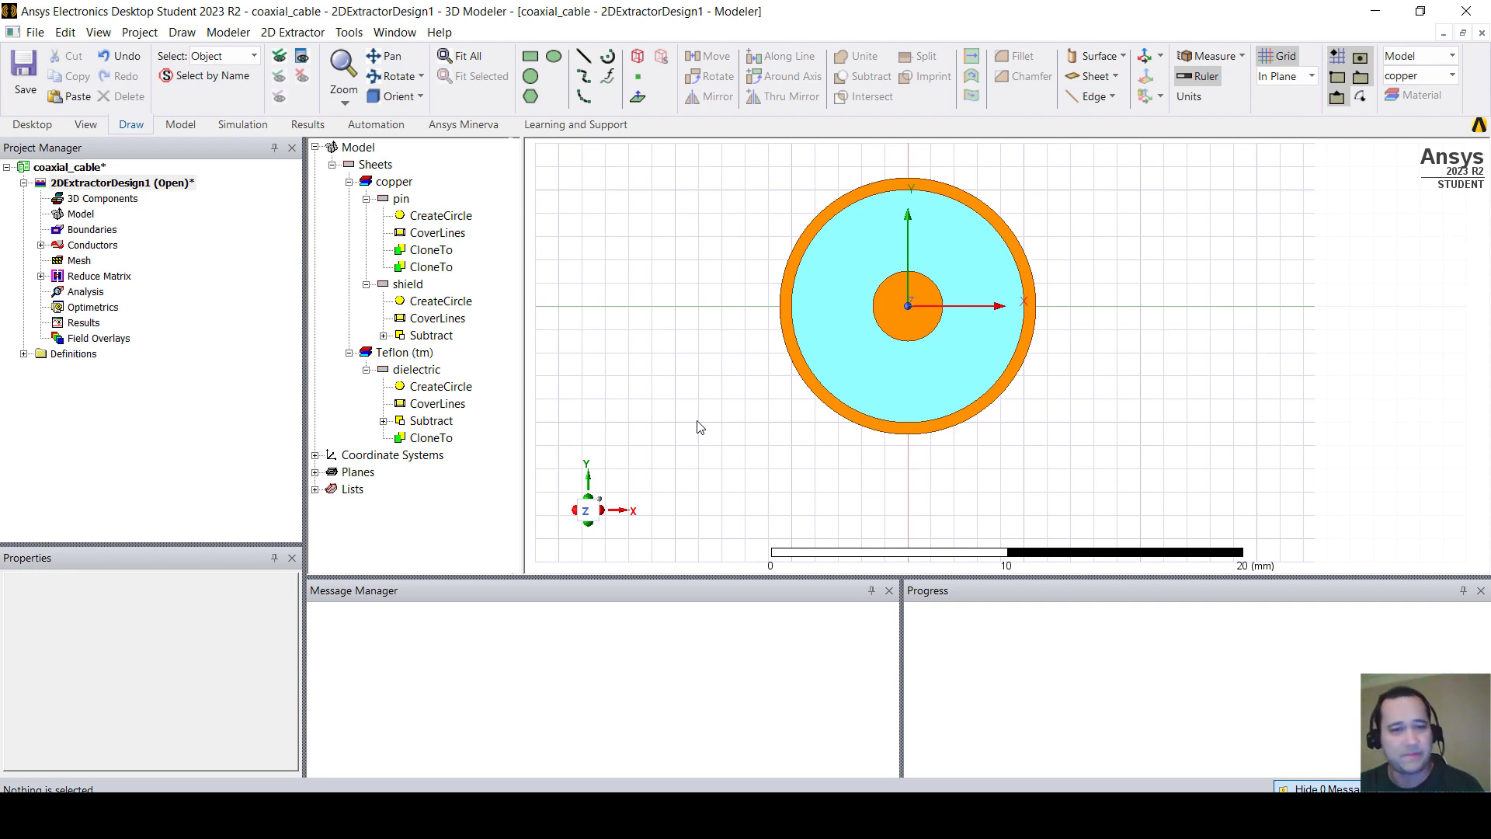
{"action": "scroll", "coordinate": [699, 427], "scroll_direction": "up", "scroll_amount": 2}
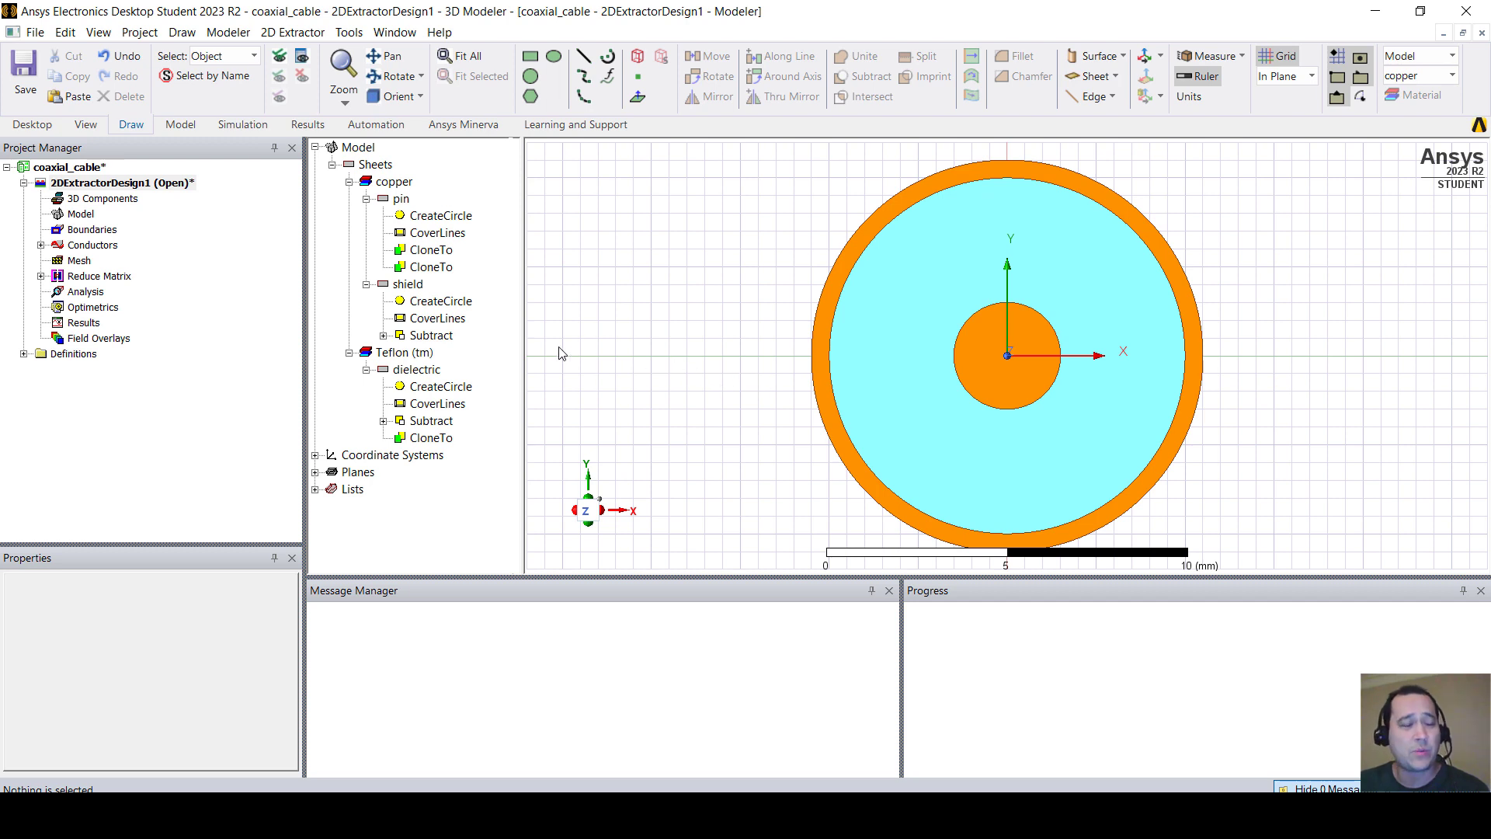
Step: Add Setup1 with default values (1 GHz, 10 passes, 1% error) under Analysis
{"action": "right_click", "coordinate": [91, 294]}
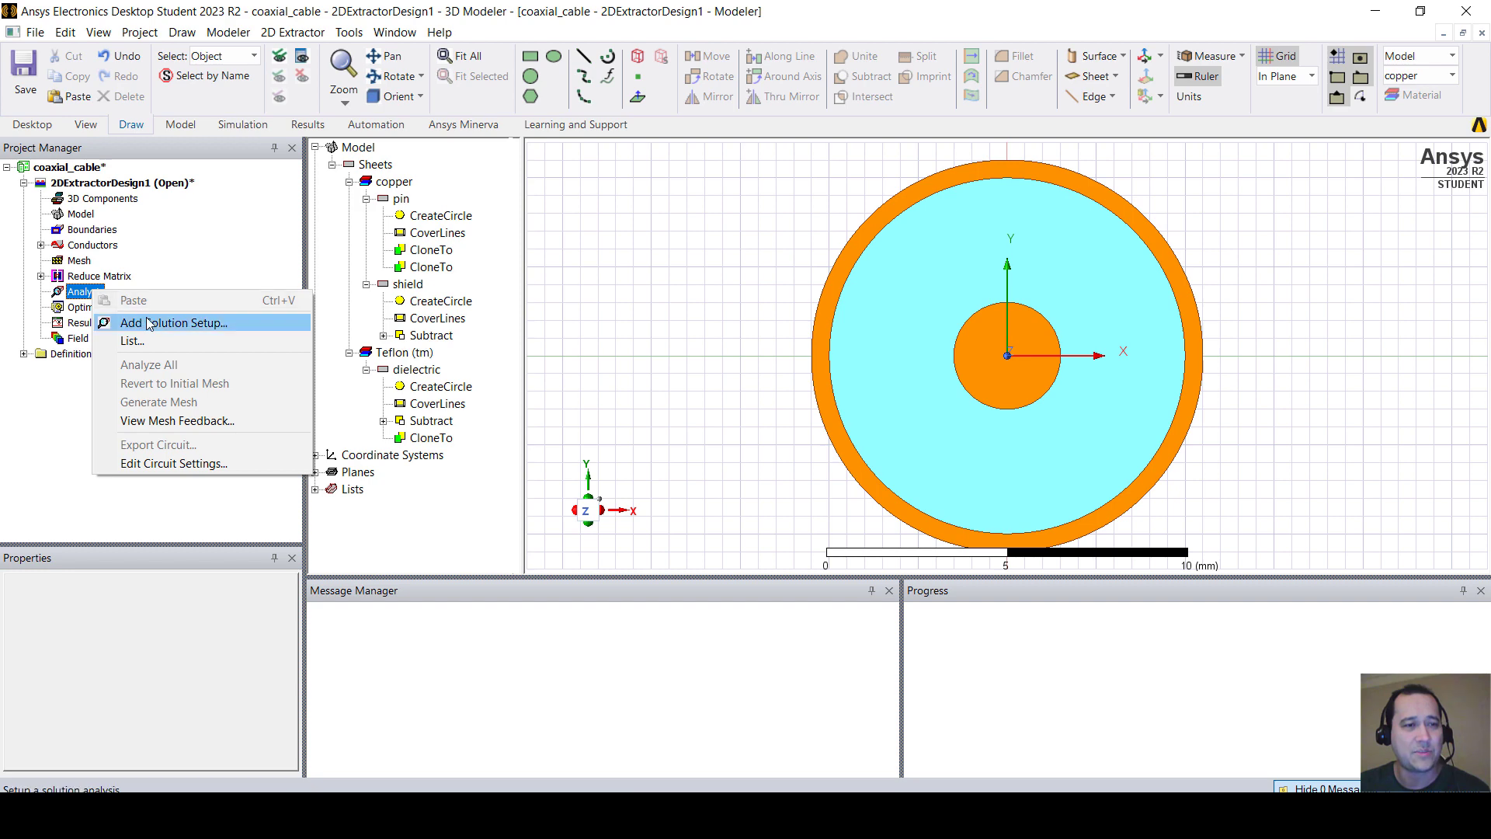
{"action": "left_click", "coordinate": [247, 322]}
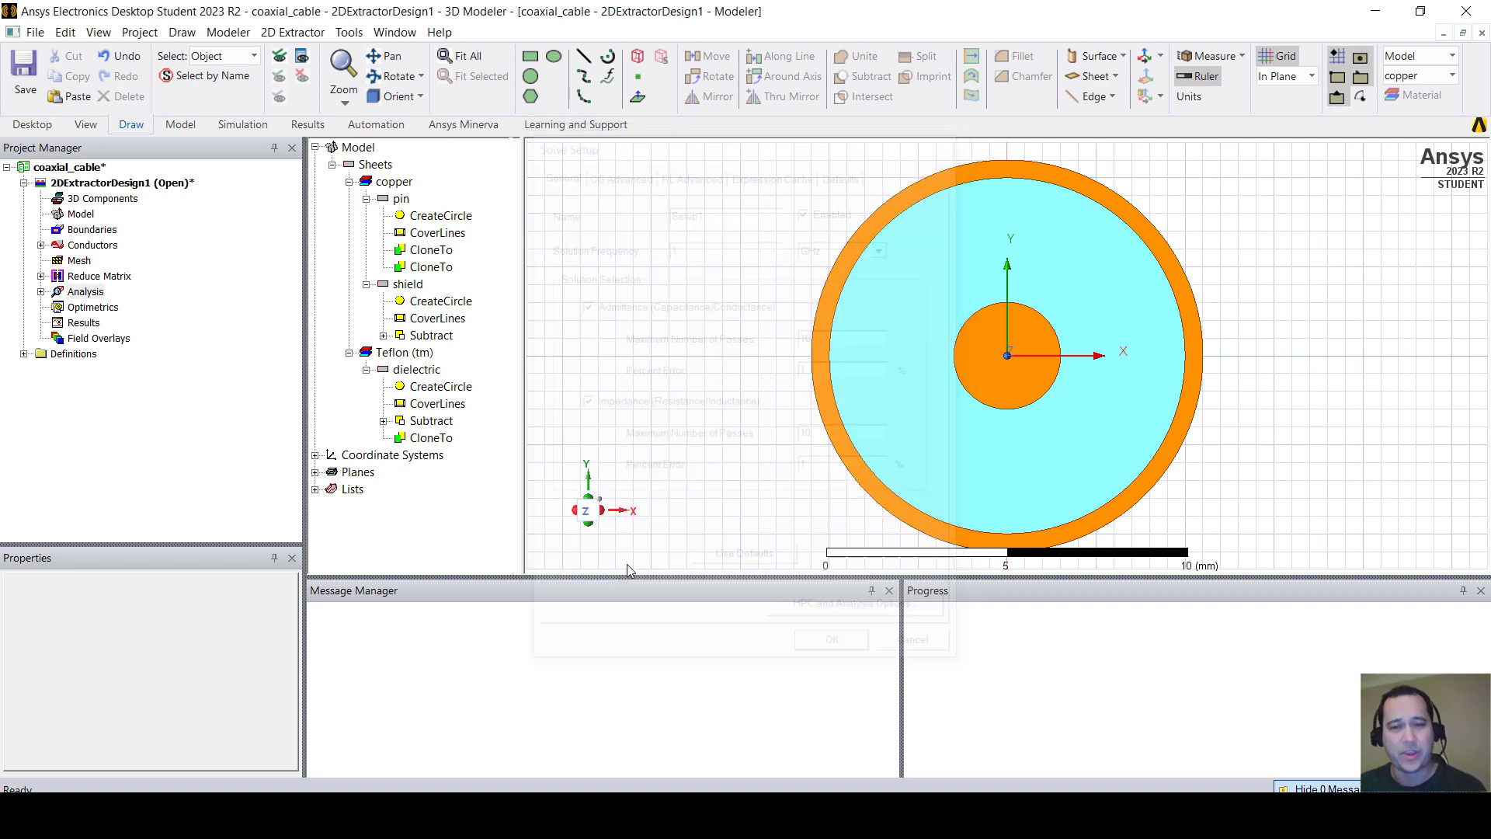
{"action": "left_click", "coordinate": [854, 656]}
{"action": "left_click", "coordinate": [42, 292]}
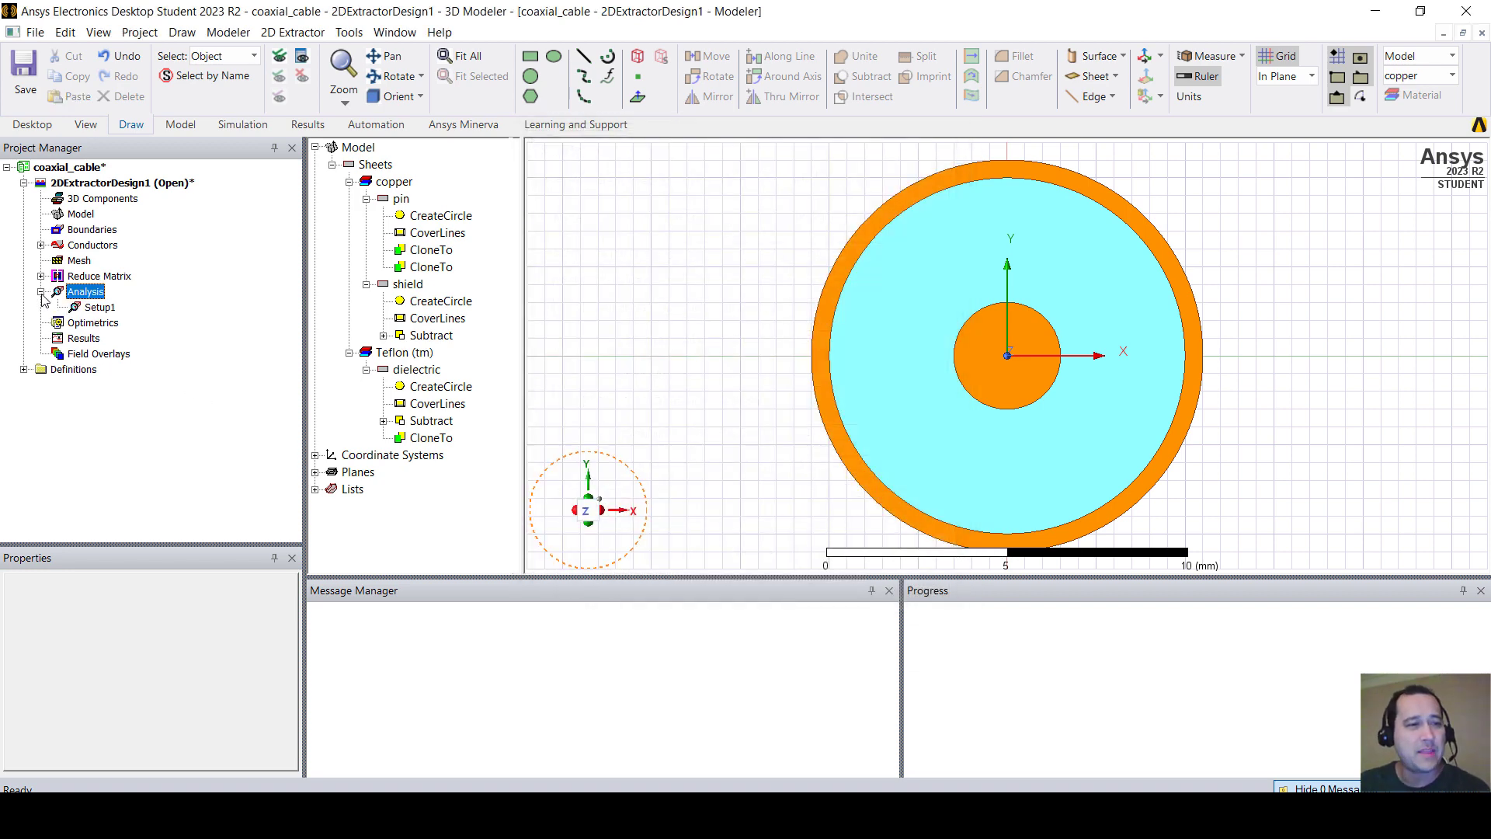
{"action": "left_click", "coordinate": [100, 308]}
Step: Add a frequency sweep to Setup1 and delete its 1GHz–10GHz row
{"action": "right_click", "coordinate": [116, 311]}
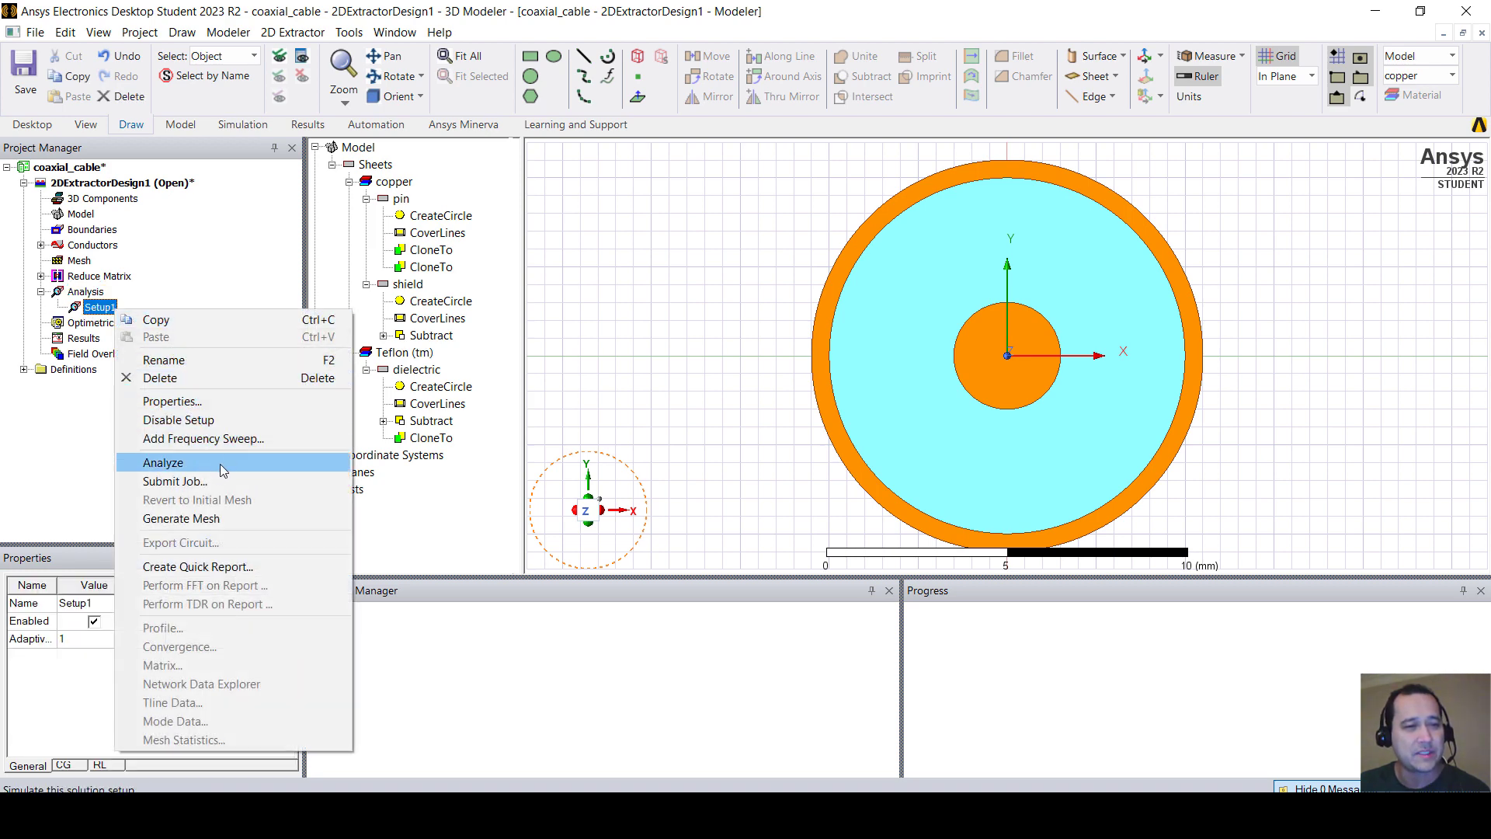
{"action": "left_click", "coordinate": [267, 439]}
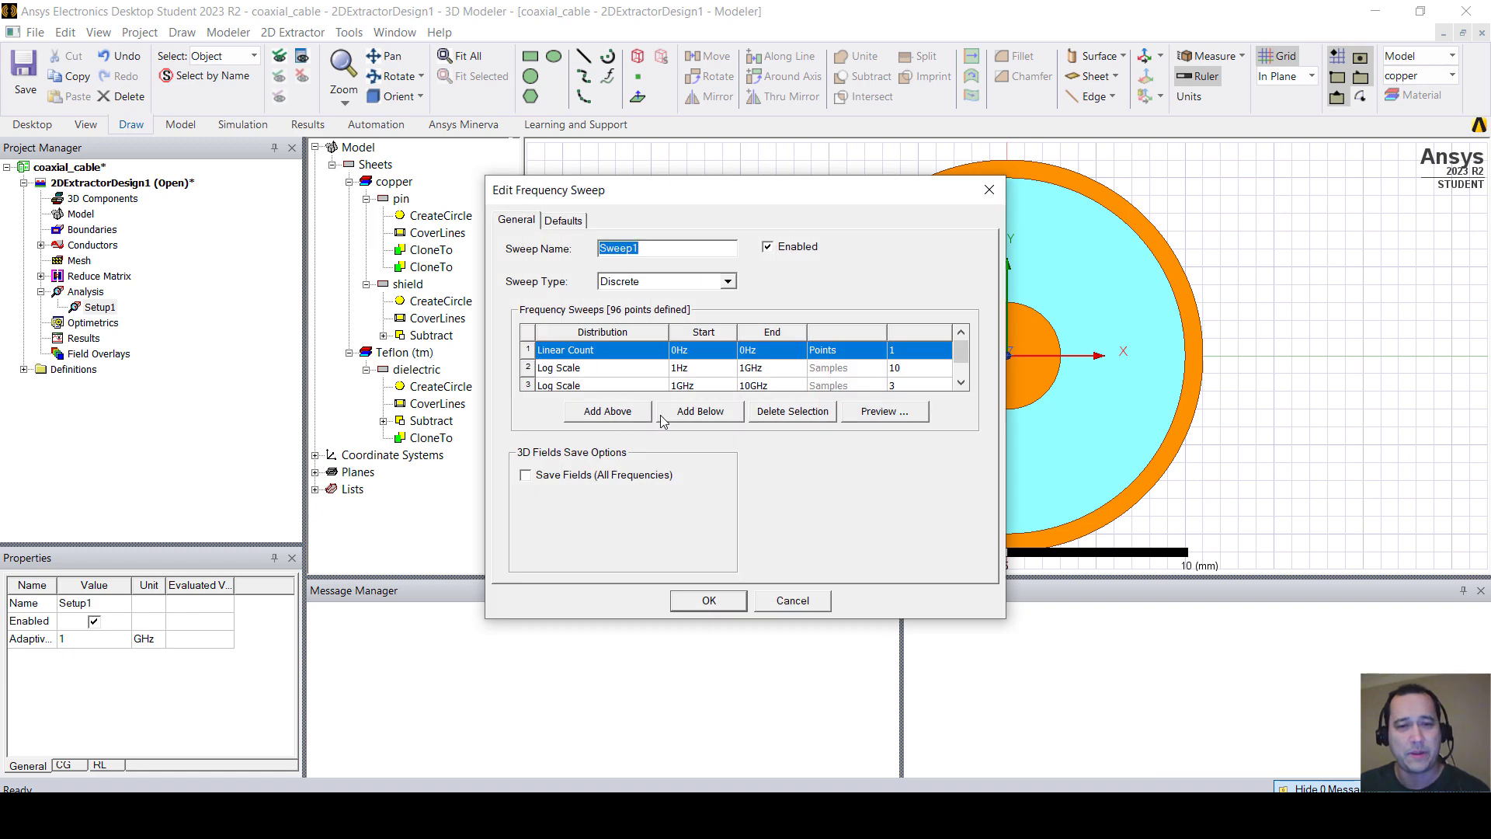
{"action": "left_click", "coordinate": [527, 386]}
{"action": "key", "text": "Delete"}
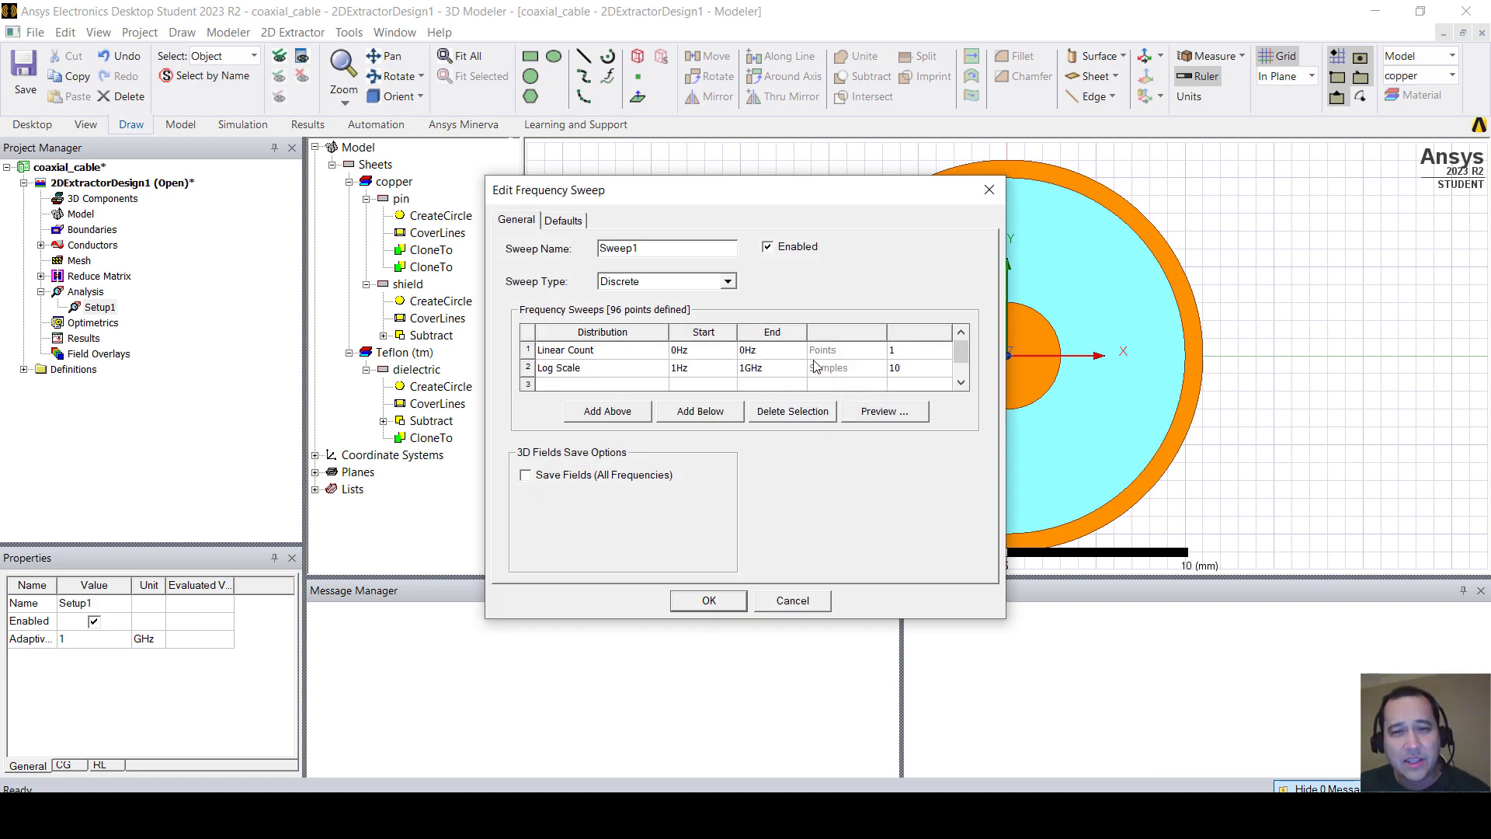
{"action": "left_click_drag", "start_coordinate": [790, 177], "coordinate": [789, 86]}
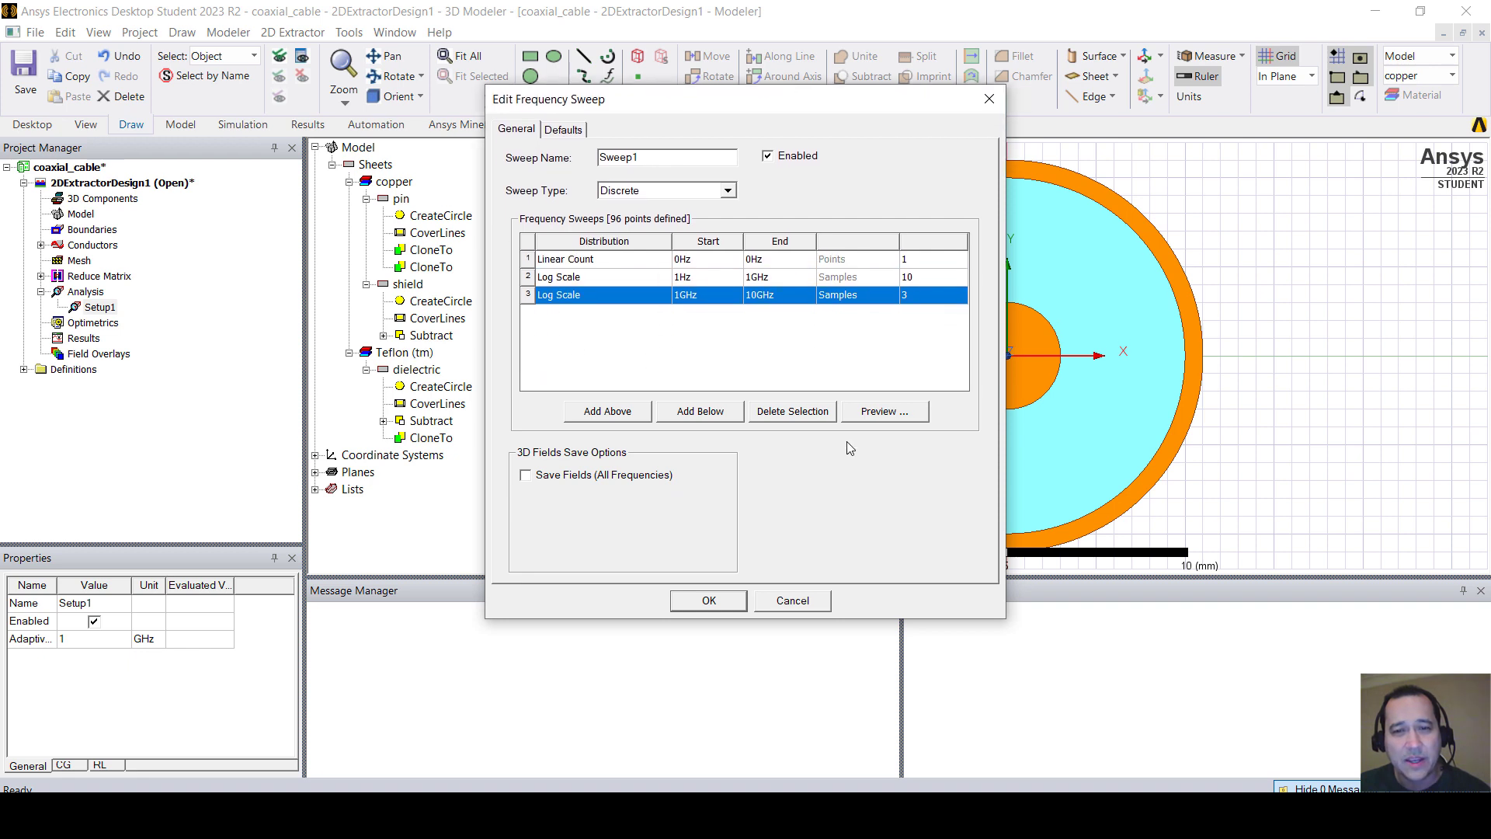
{"action": "left_click", "coordinate": [798, 420]}
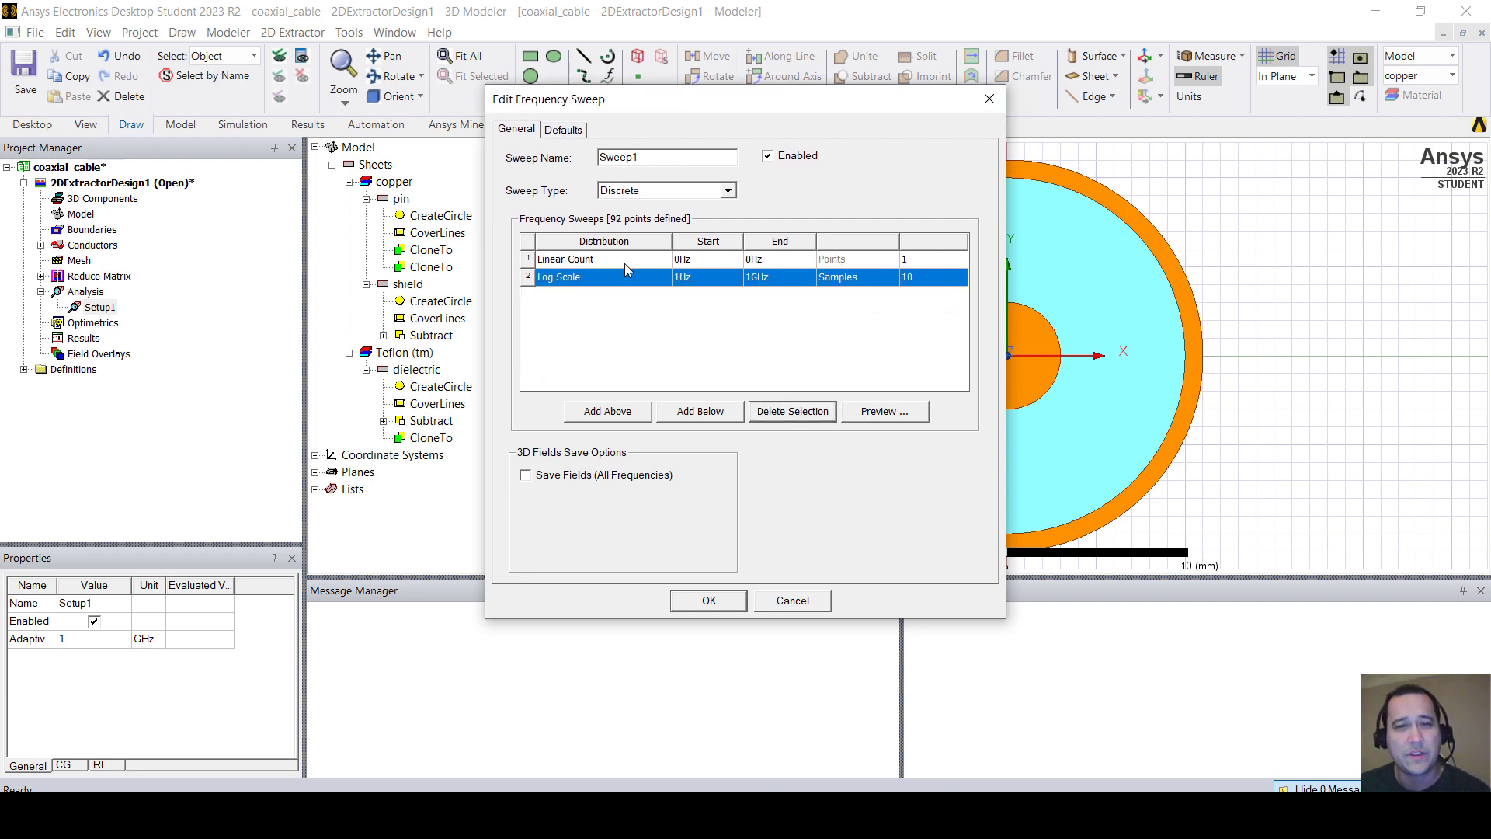
Step: End the log sweep at 10MHz with 3 samples and save fields at all frequencies
{"action": "left_click", "coordinate": [757, 278]}
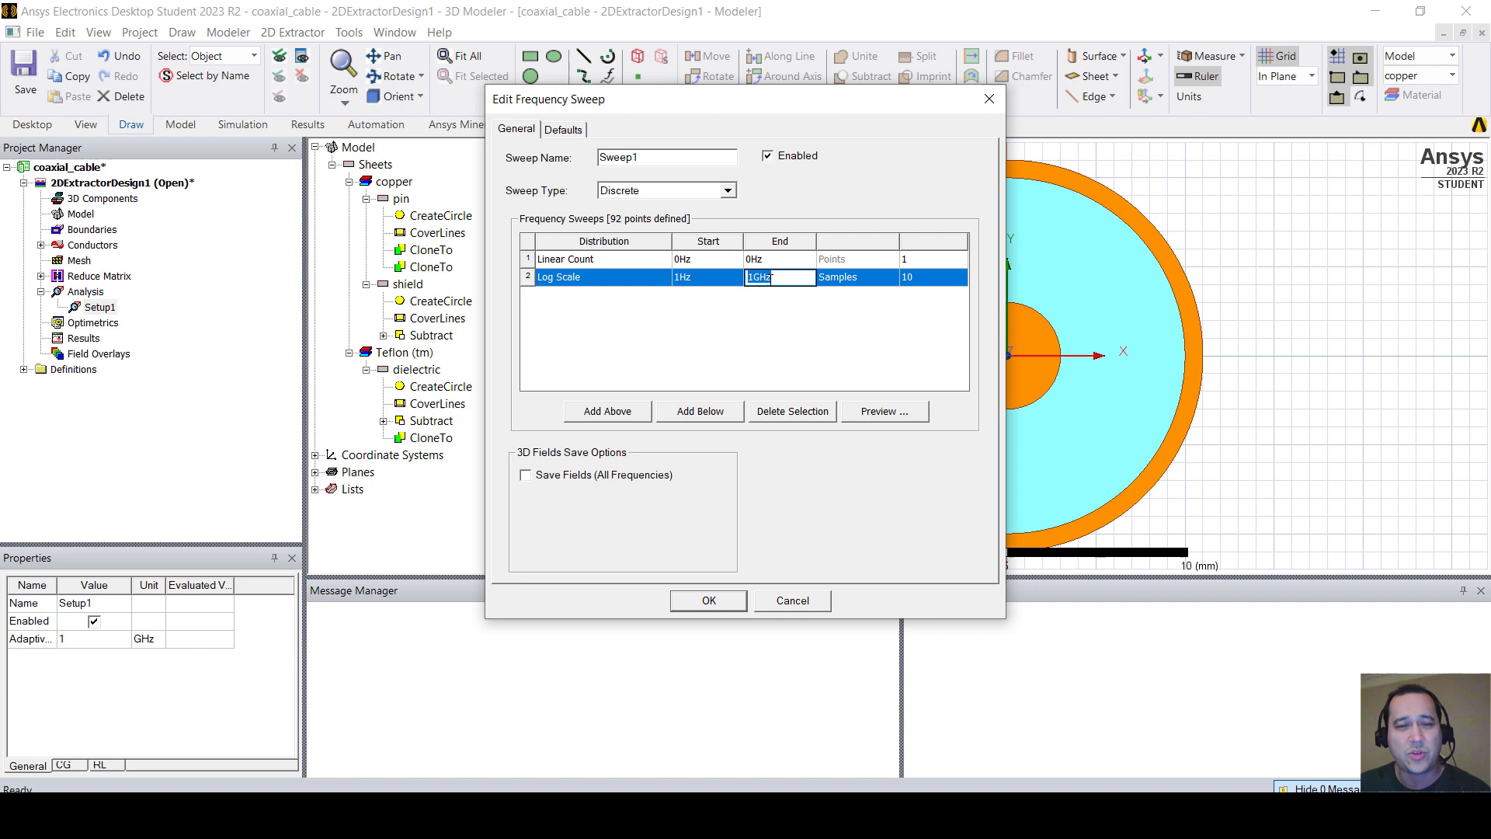
{"action": "type", "text": "1M"}
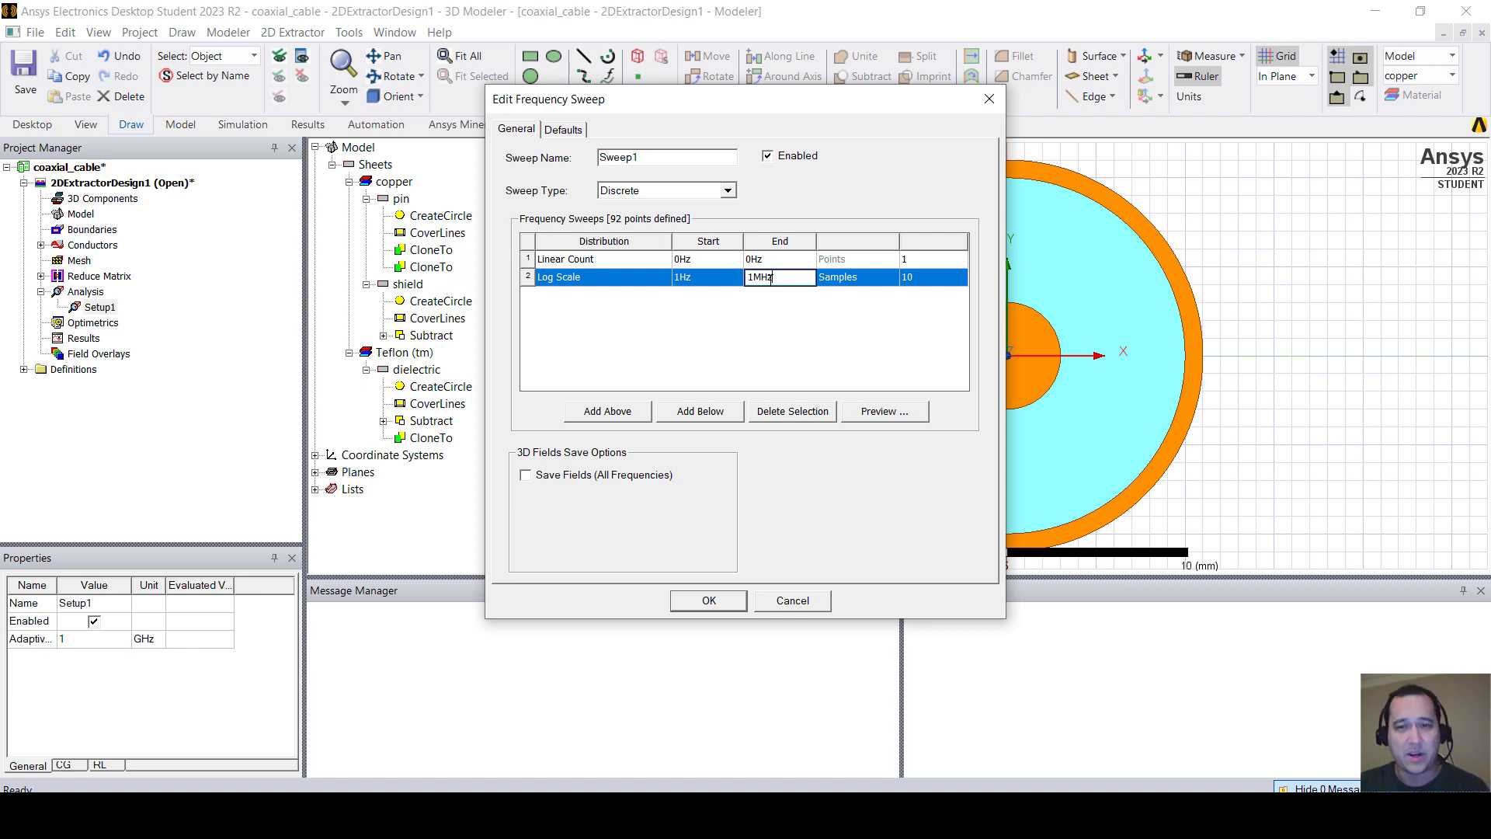
{"action": "type", "text": "Hz"}
{"action": "key", "text": "Tab"}
{"action": "type", "text": "3"}
{"action": "left_click", "coordinate": [883, 410]}
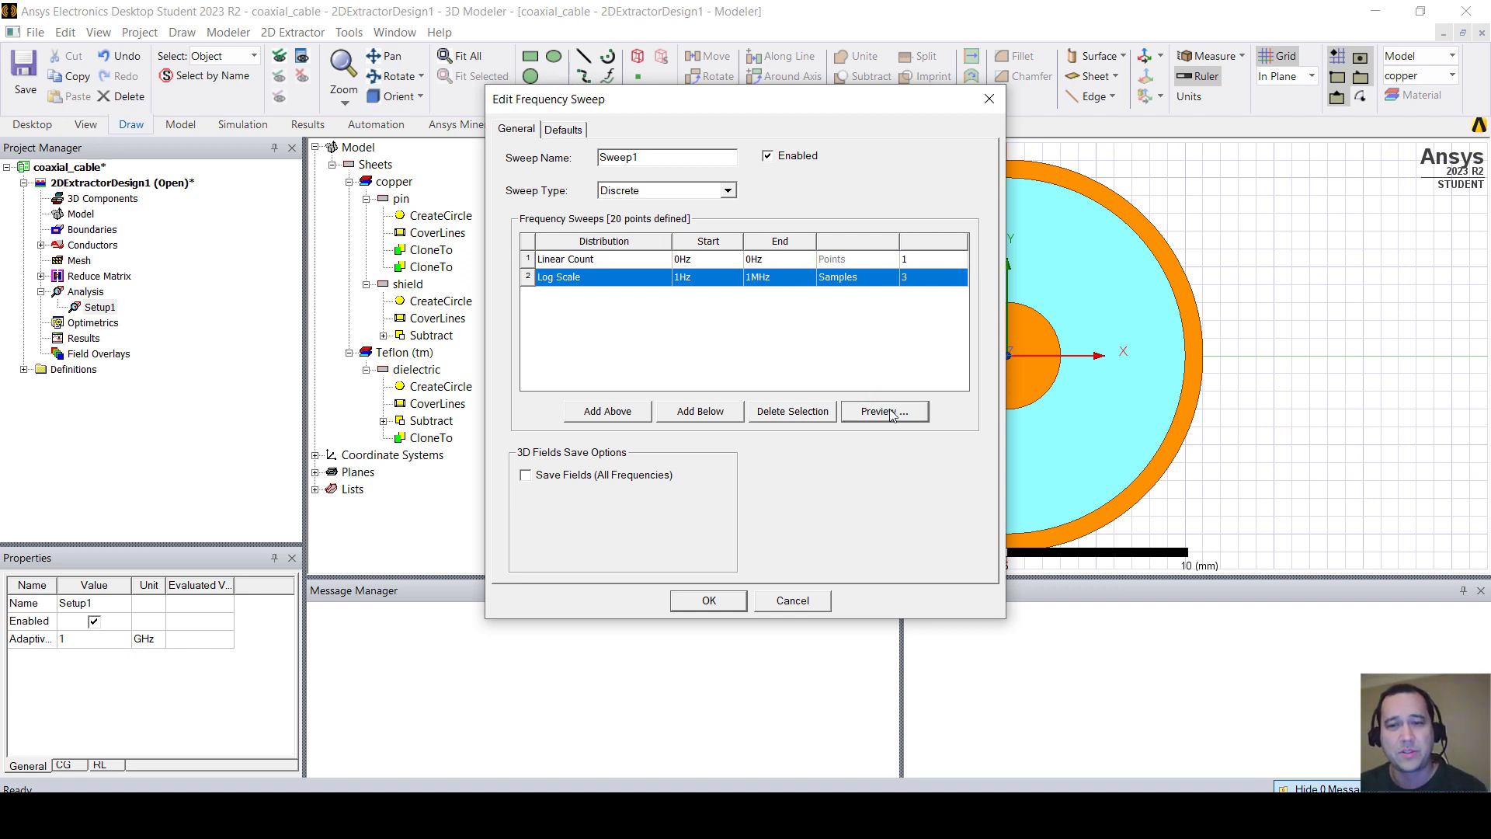
{"action": "left_click_drag", "start_coordinate": [767, 233], "coordinate": [1272, 156]}
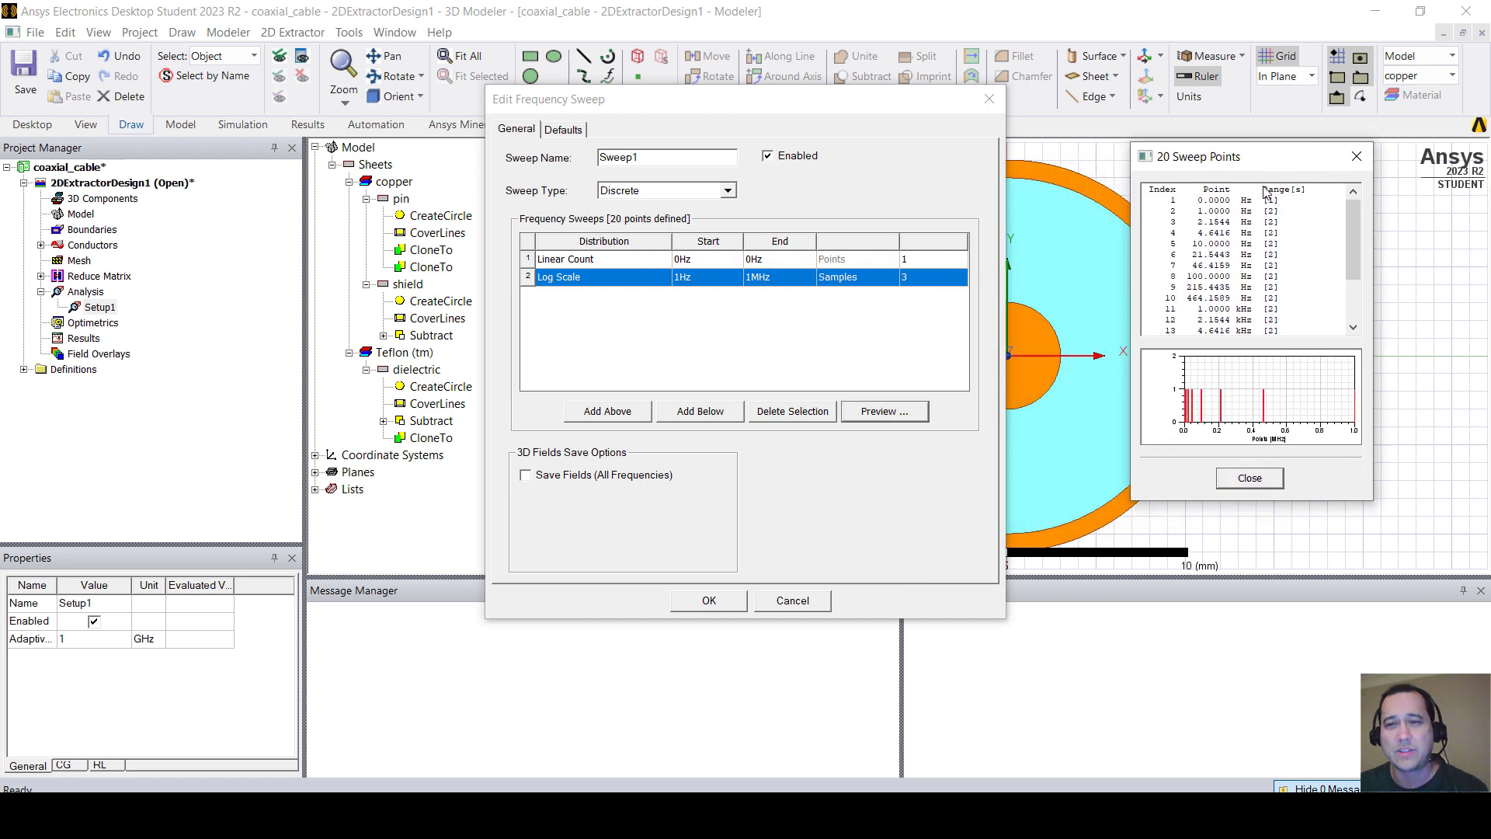
{"action": "left_click_drag", "start_coordinate": [1352, 264], "coordinate": [1353, 330]}
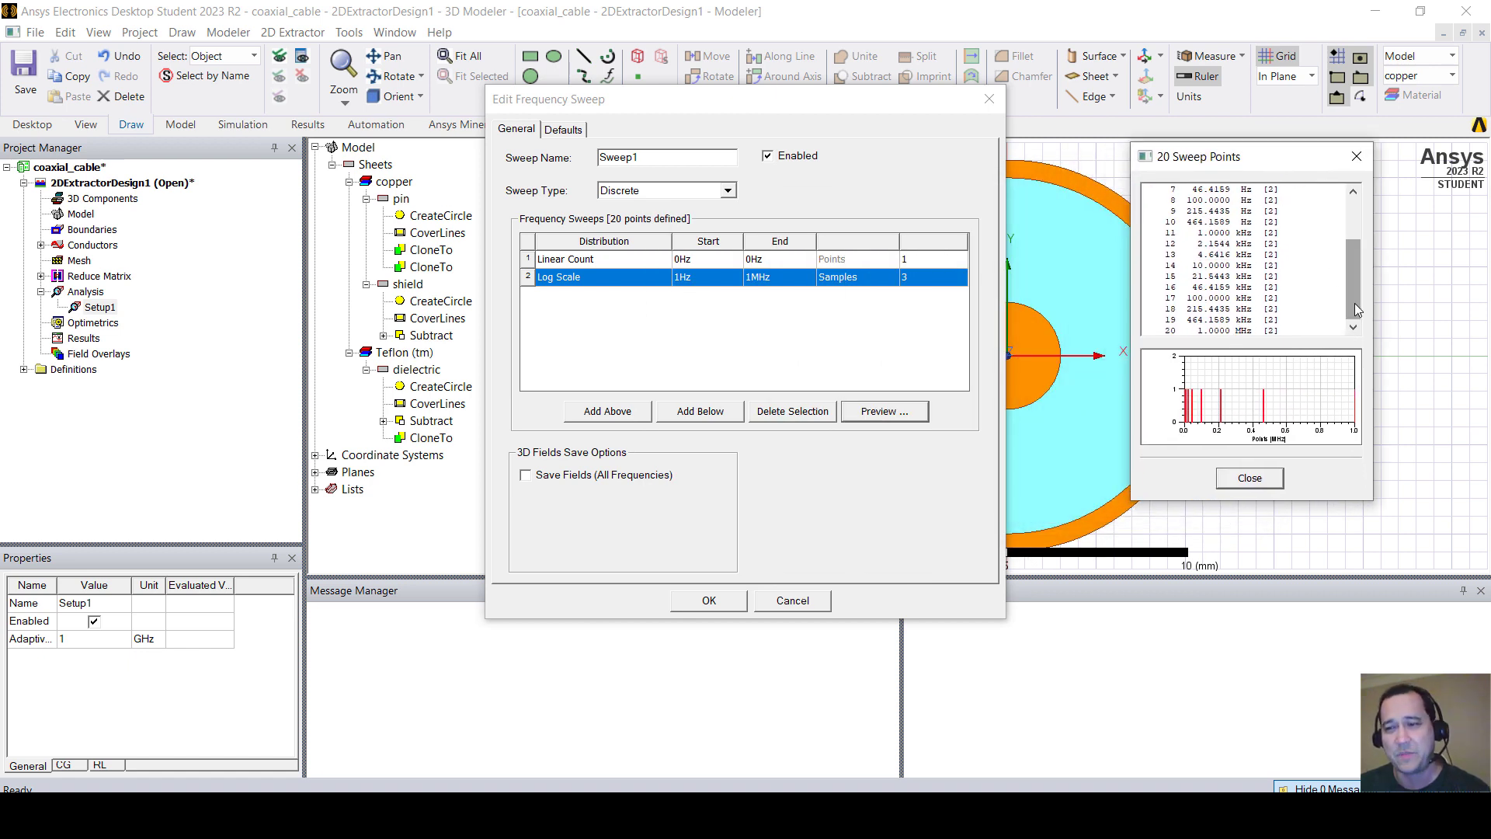
{"action": "left_click", "coordinate": [1245, 486]}
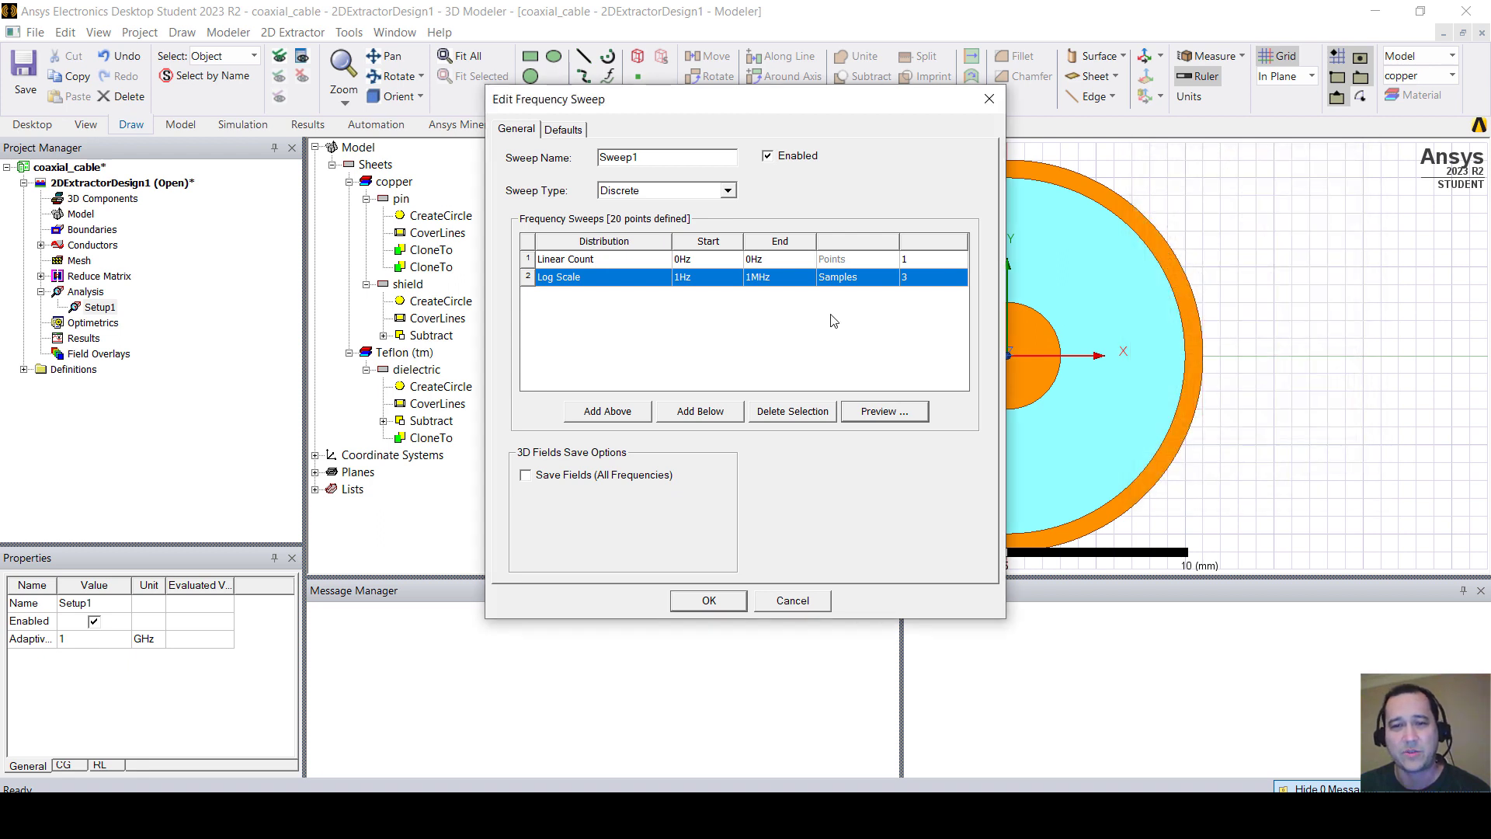
{"action": "left_click", "coordinate": [777, 277]}
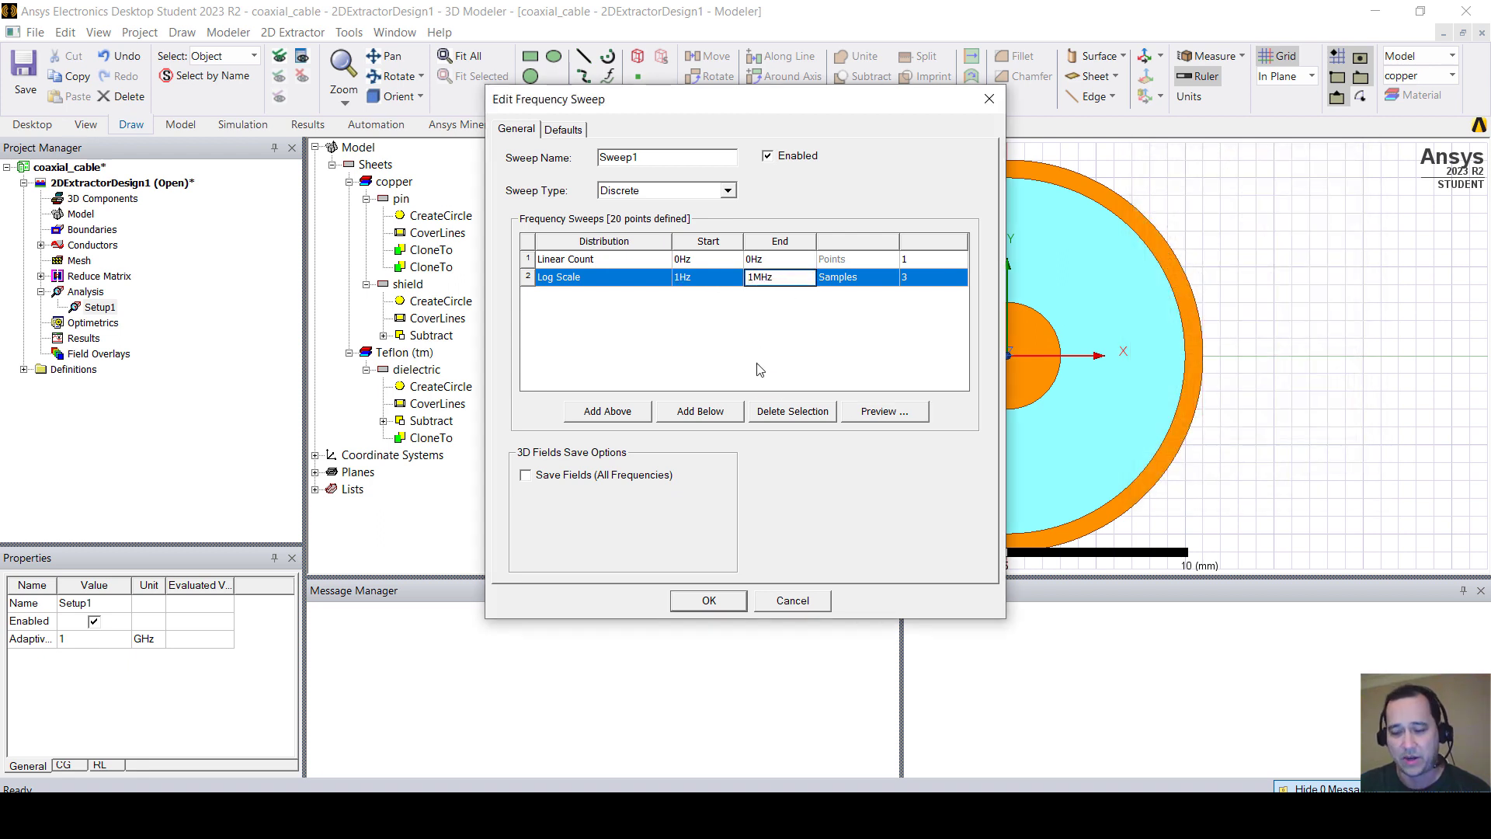
{"action": "type", "text": "0"}
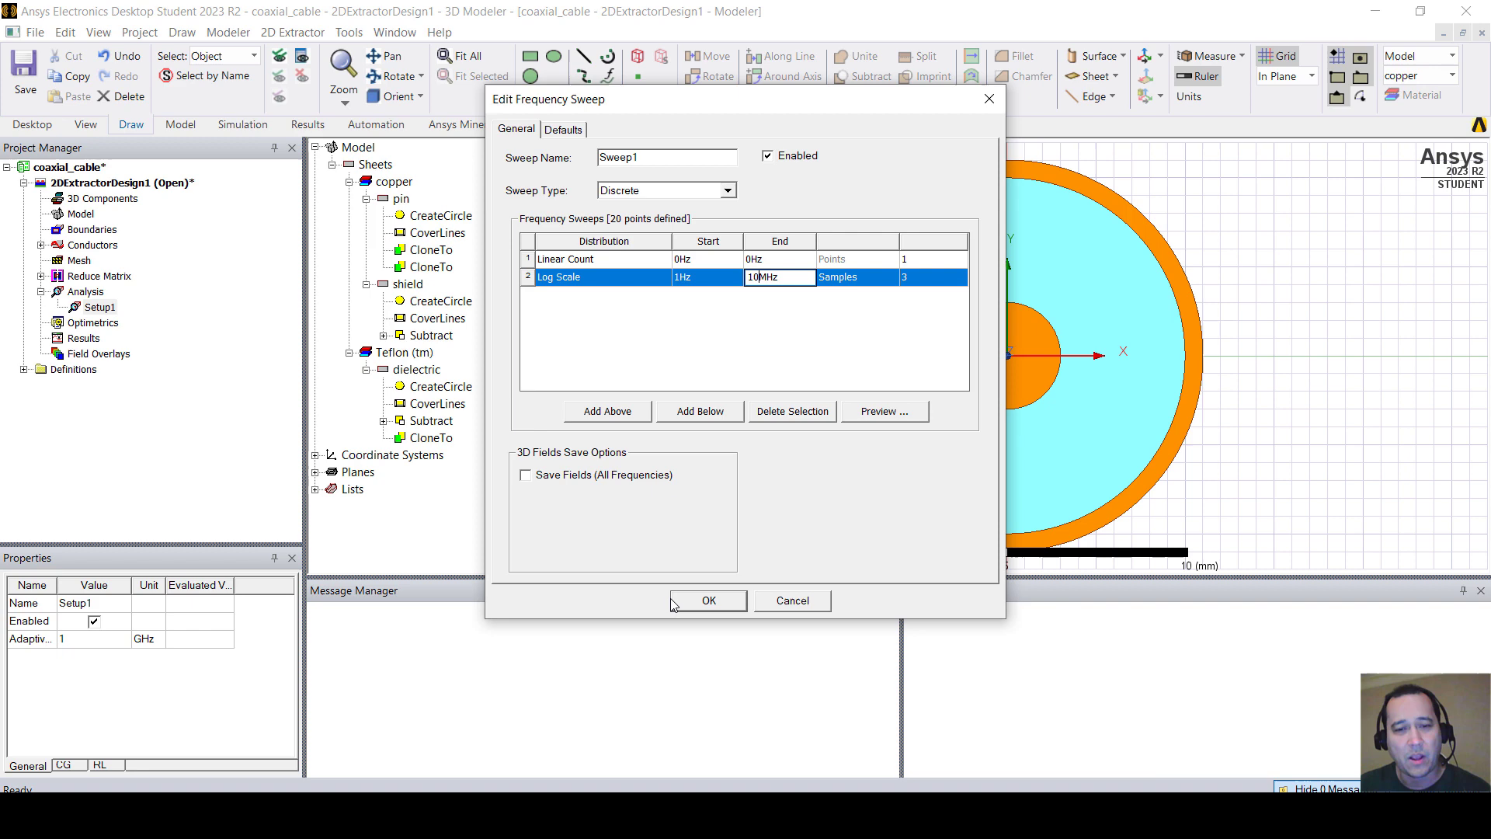
{"action": "left_click", "coordinate": [579, 477]}
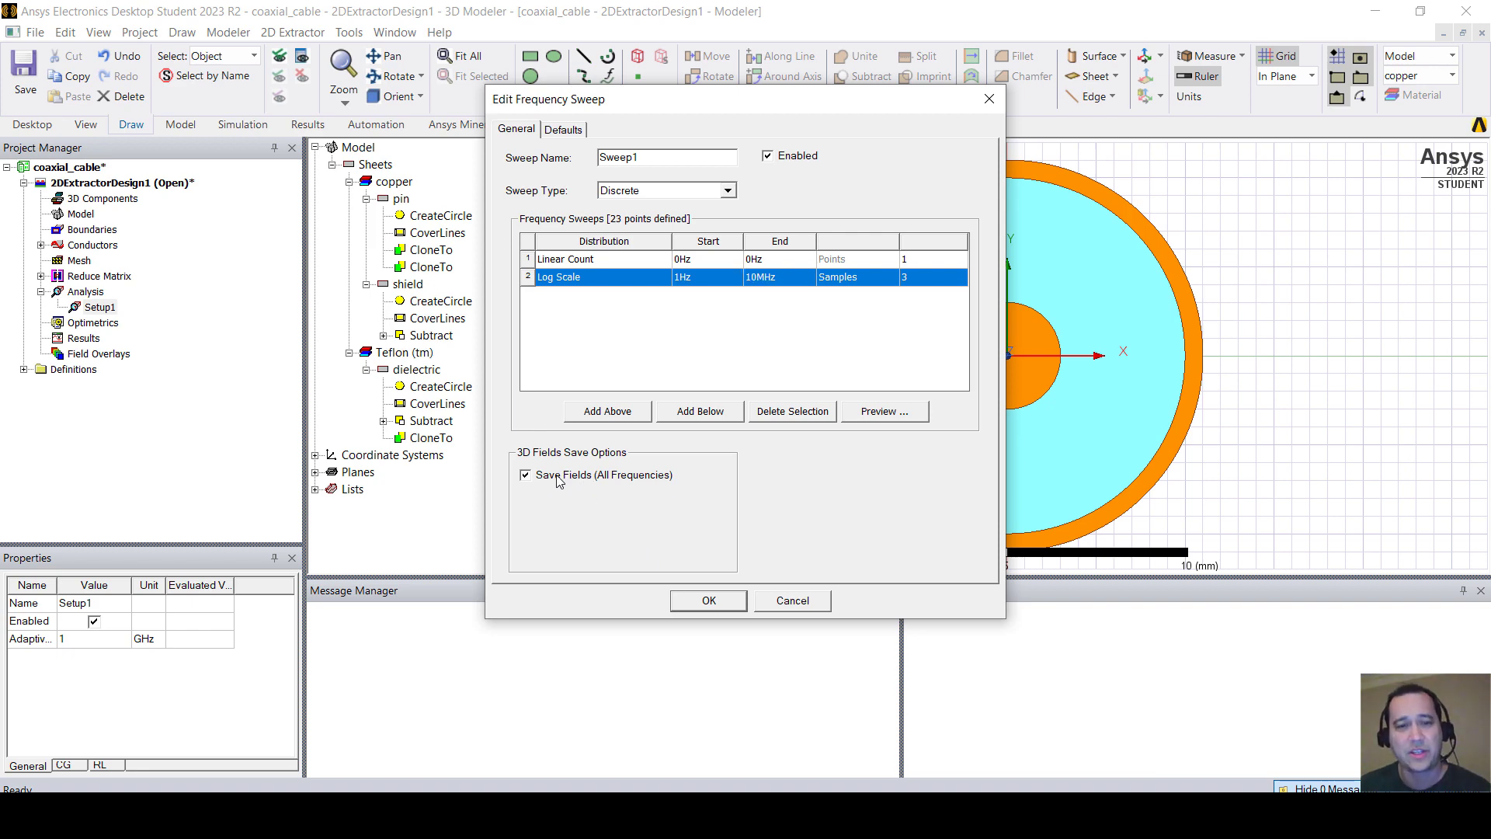
Step: Confirm Sweep1, validate the design, solve it, and review the Setup1 mesh-size limit warning
{"action": "left_click", "coordinate": [704, 609]}
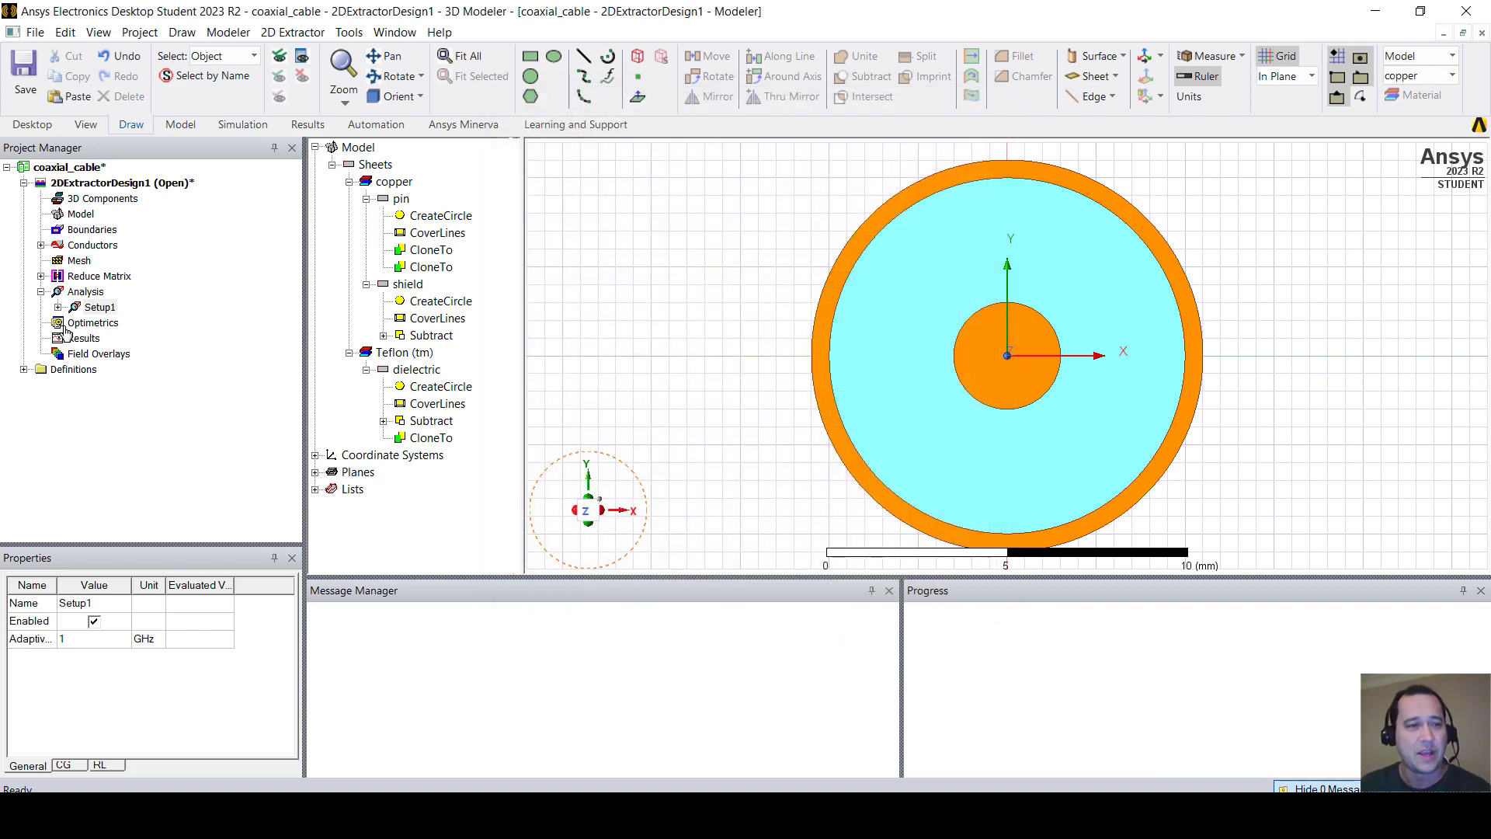
{"action": "left_click", "coordinate": [243, 124]}
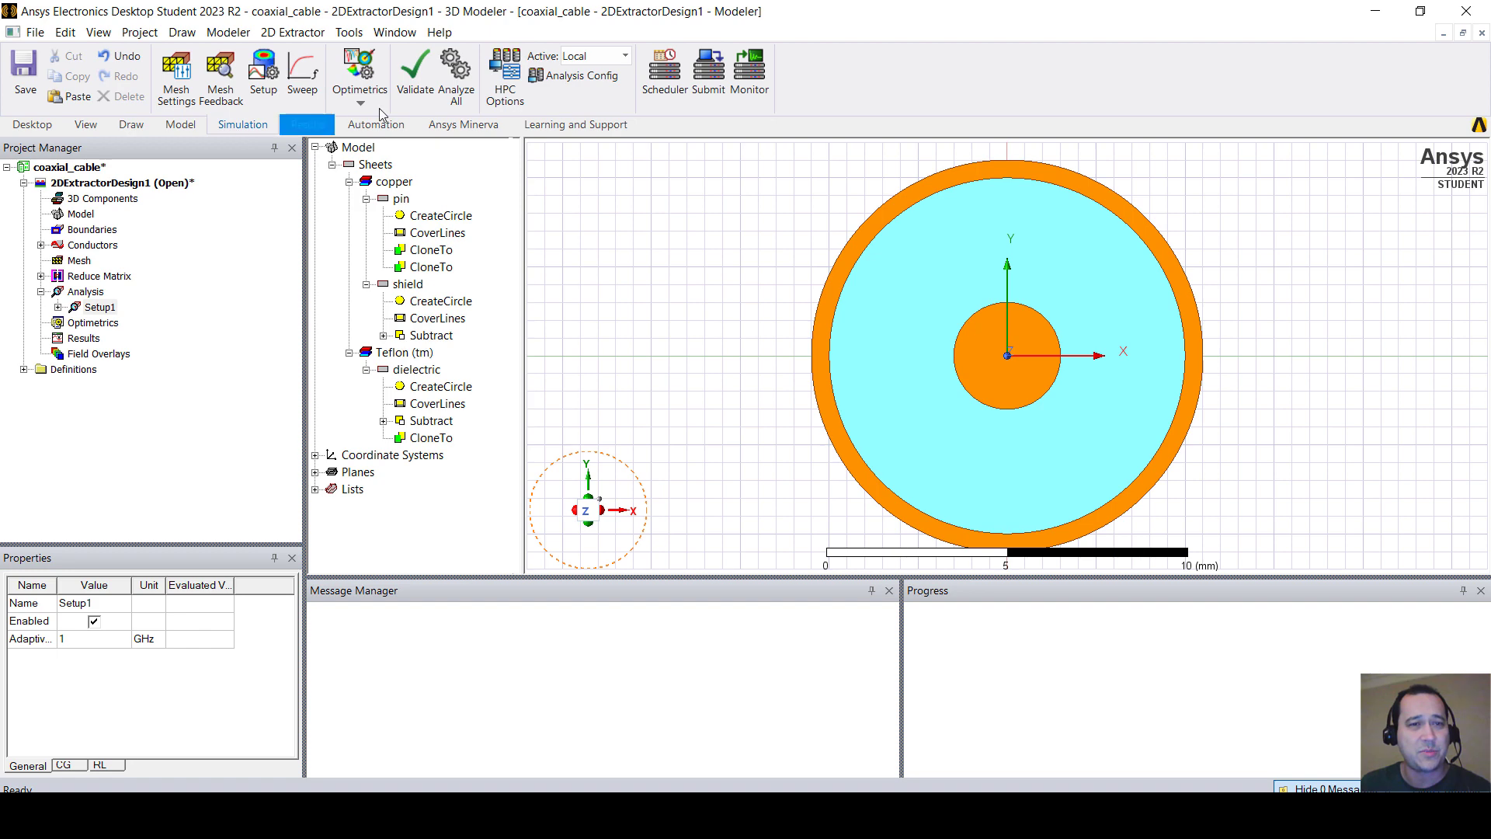
{"action": "left_click", "coordinate": [416, 77]}
{"action": "key", "text": "Return"}
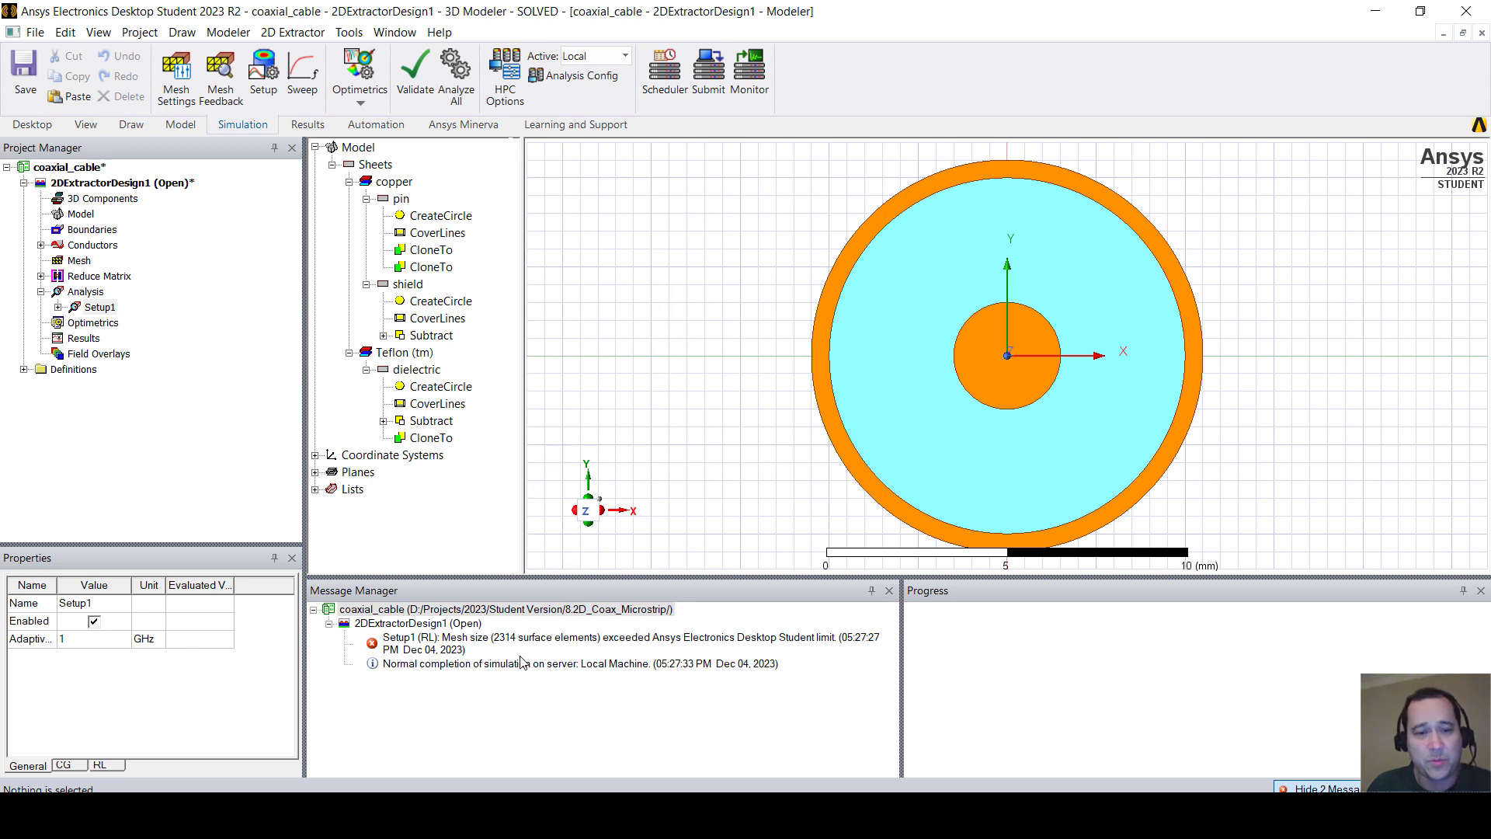
{"action": "left_click", "coordinate": [416, 644]}
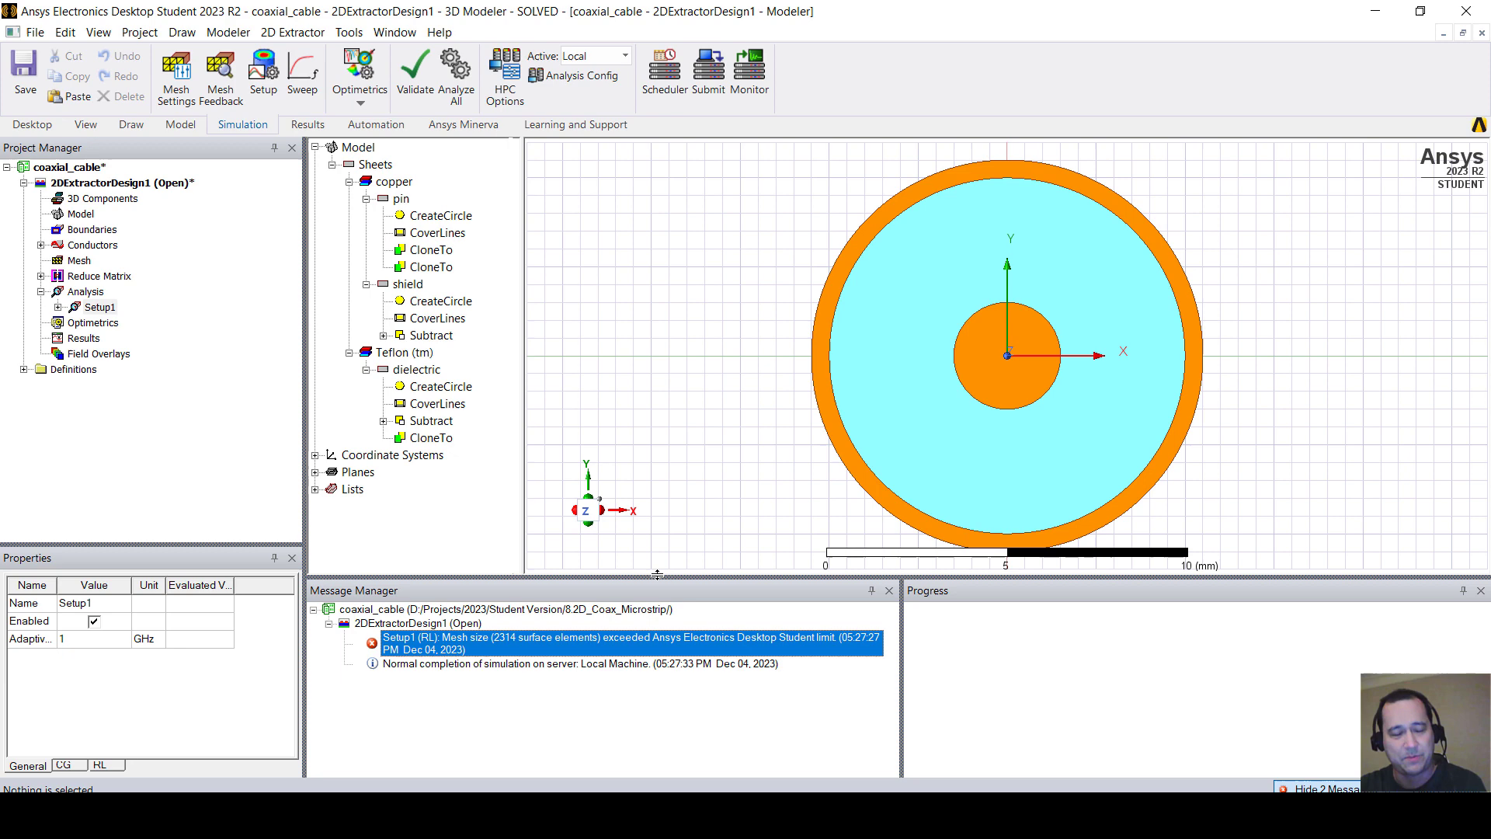
Step: Create R Matrix Plot 1 charting R(pin,pin) and add an L(pin,pin) trace
{"action": "right_click", "coordinate": [84, 340]}
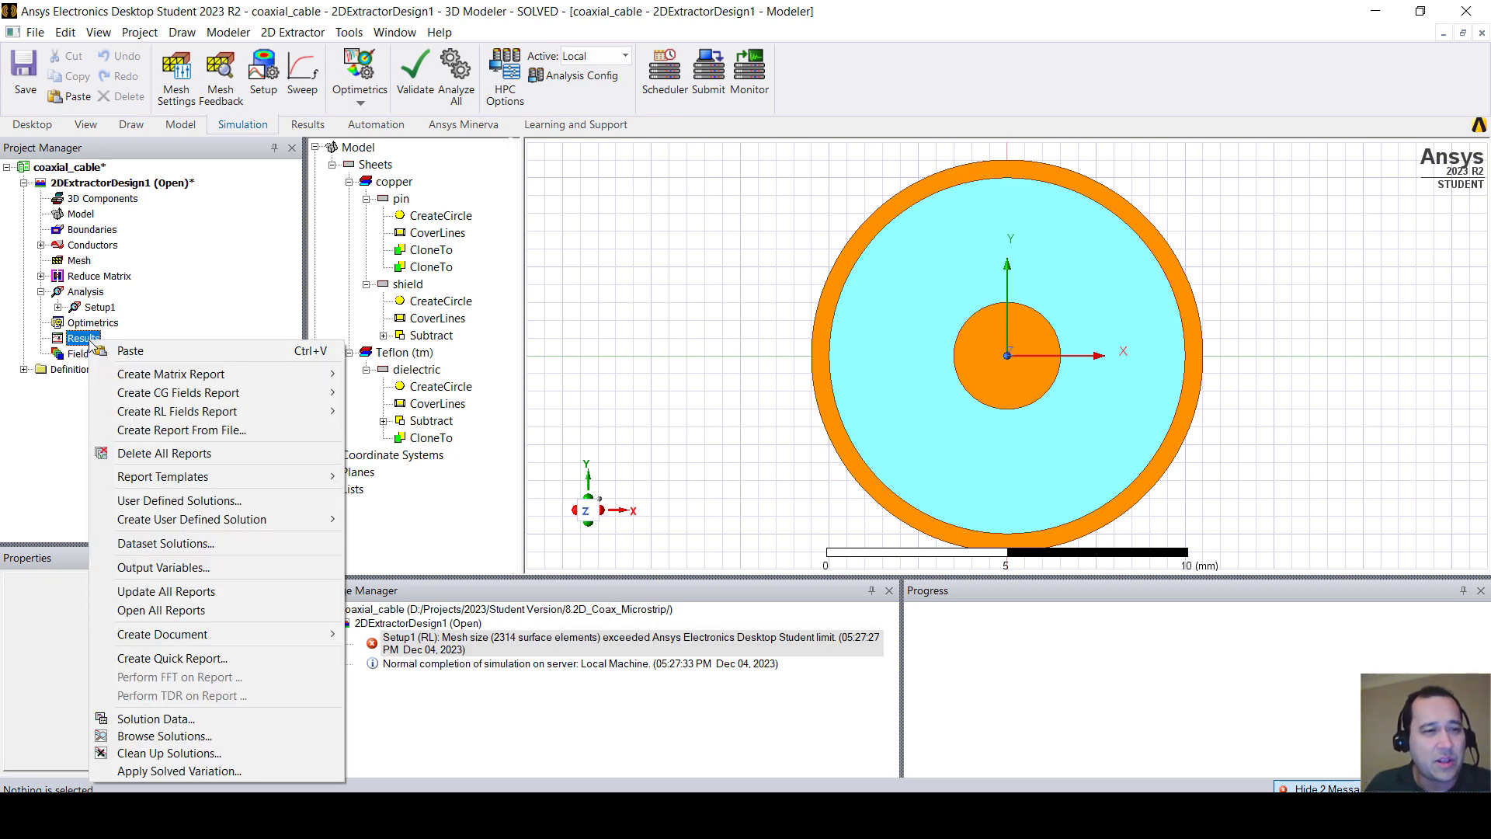
{"action": "mouse_move", "coordinate": [165, 374]}
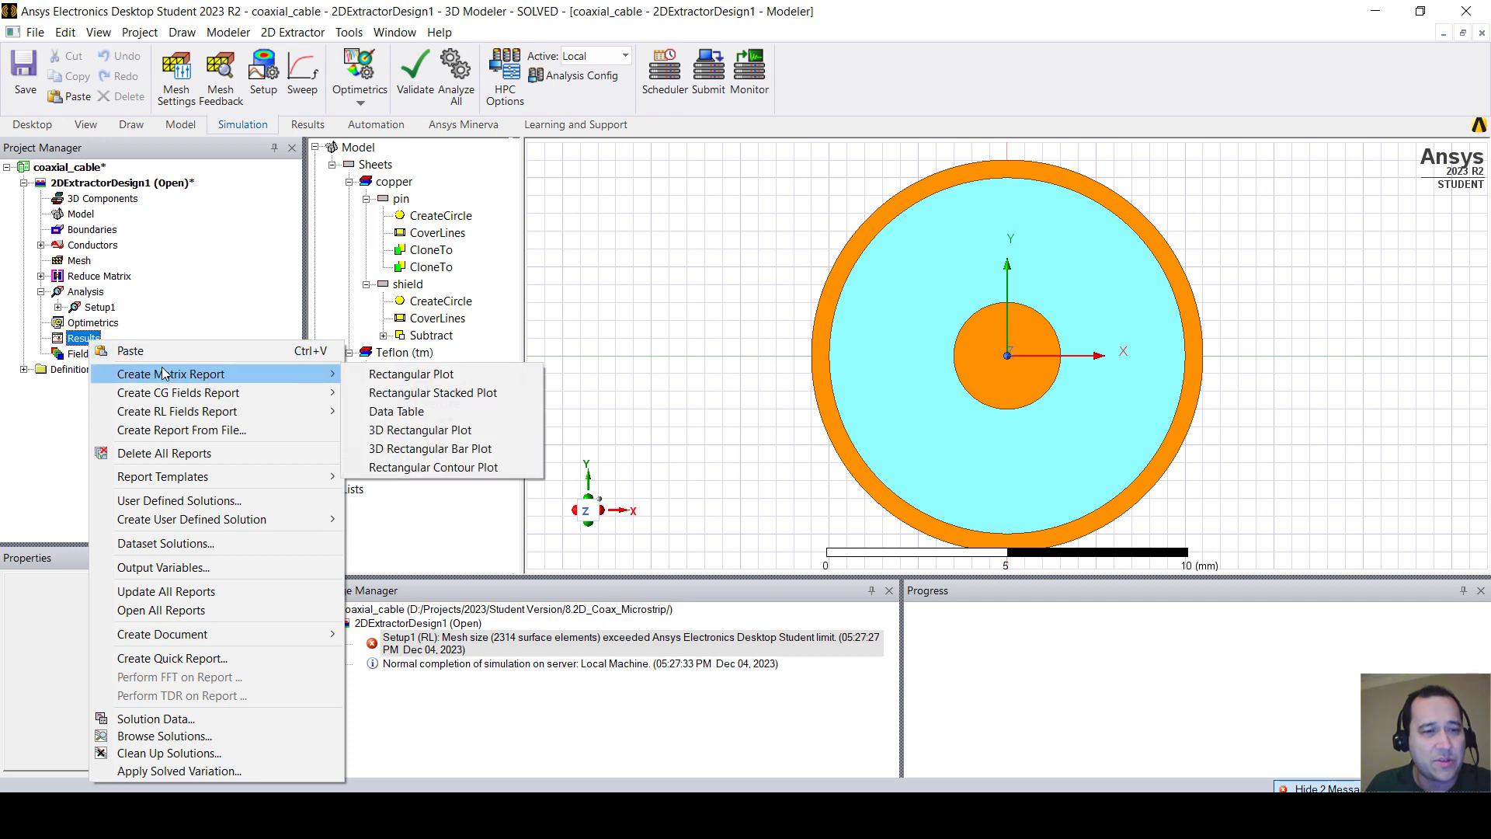
{"action": "left_click", "coordinate": [411, 374]}
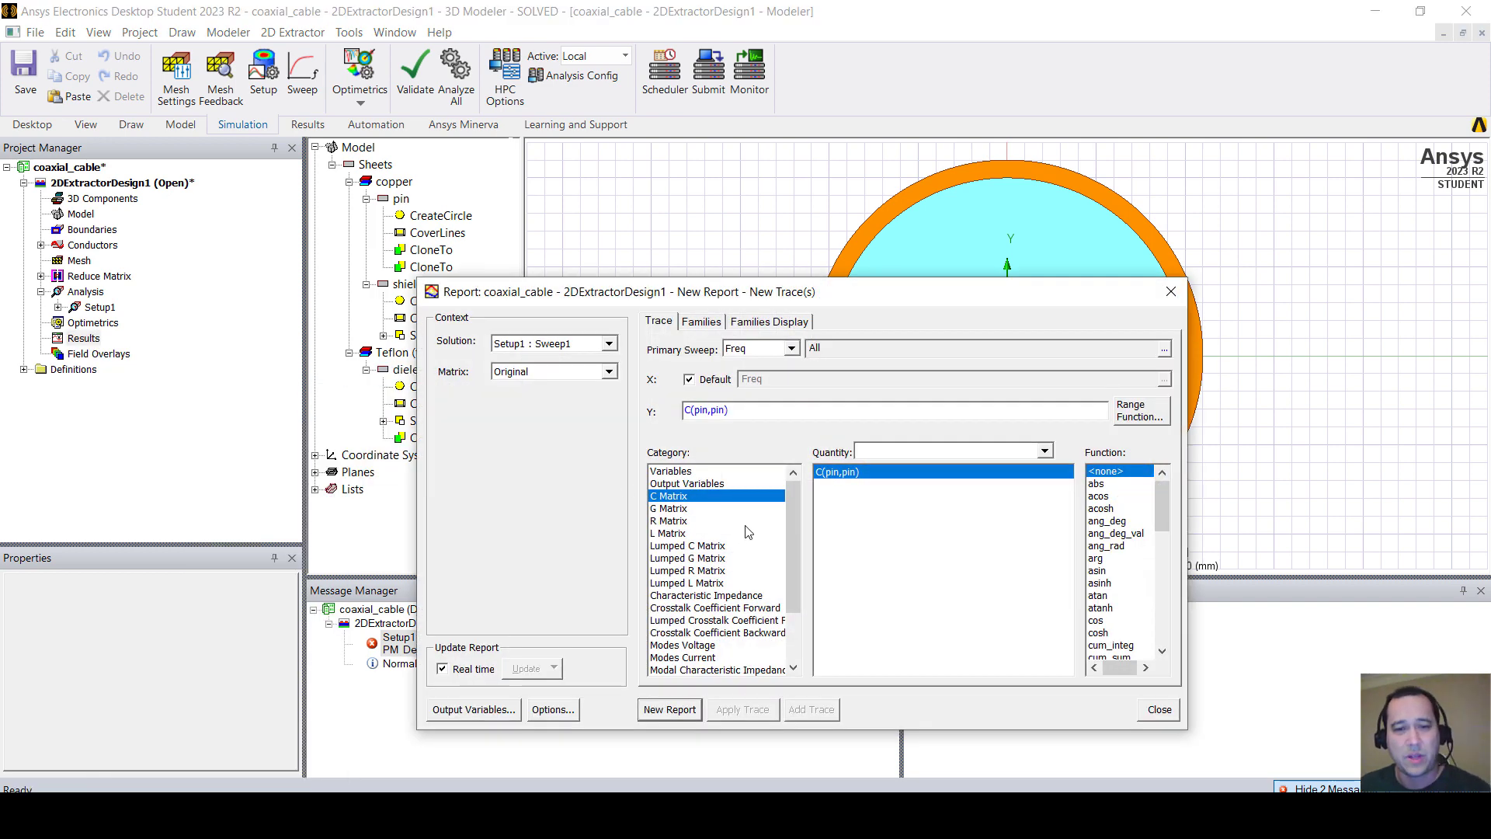
{"action": "left_click", "coordinate": [721, 525]}
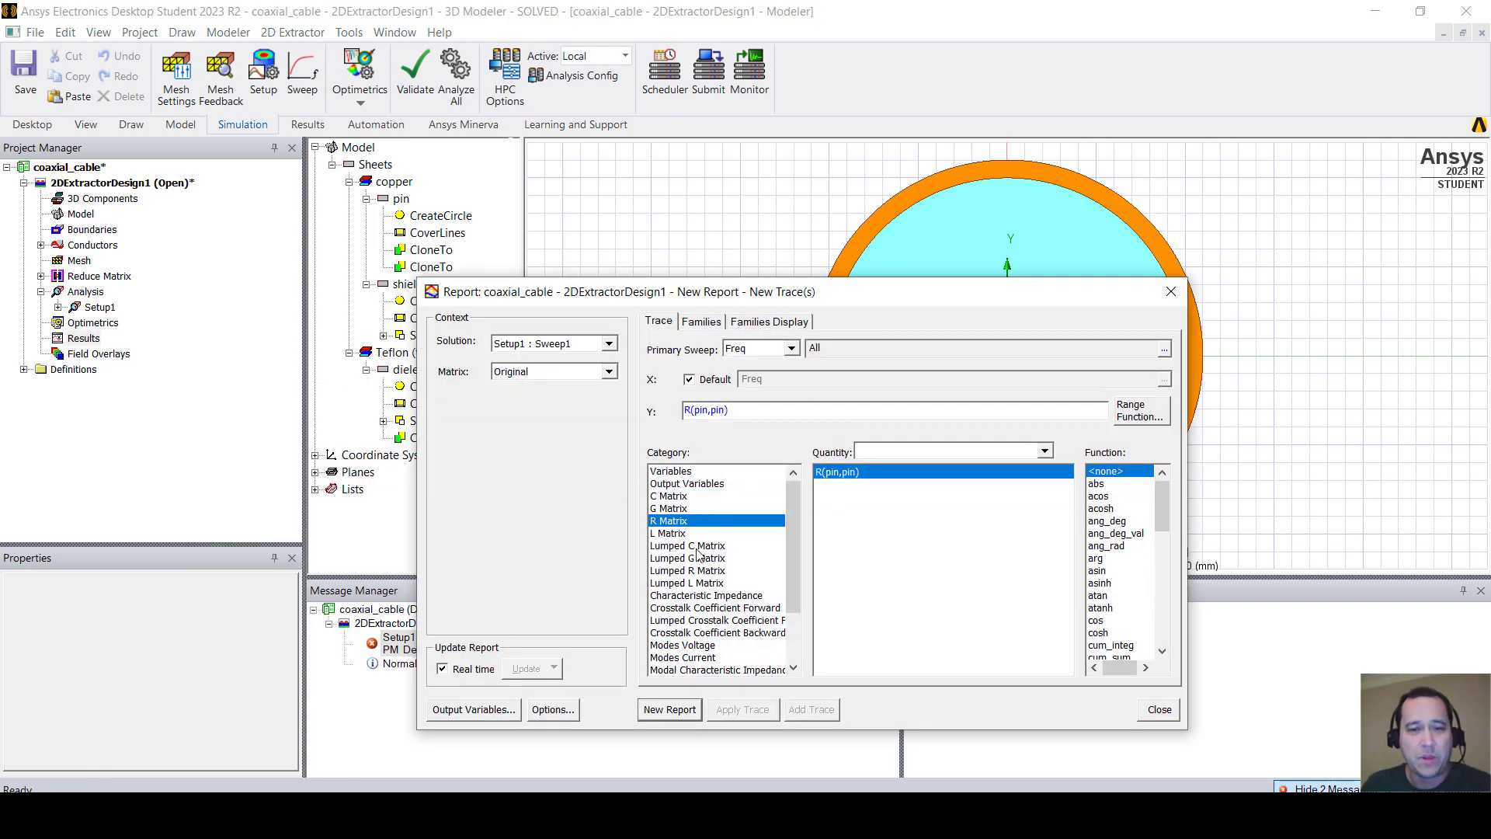
{"action": "left_click", "coordinate": [680, 710]}
{"action": "left_click_drag", "start_coordinate": [658, 297], "coordinate": [439, 514]}
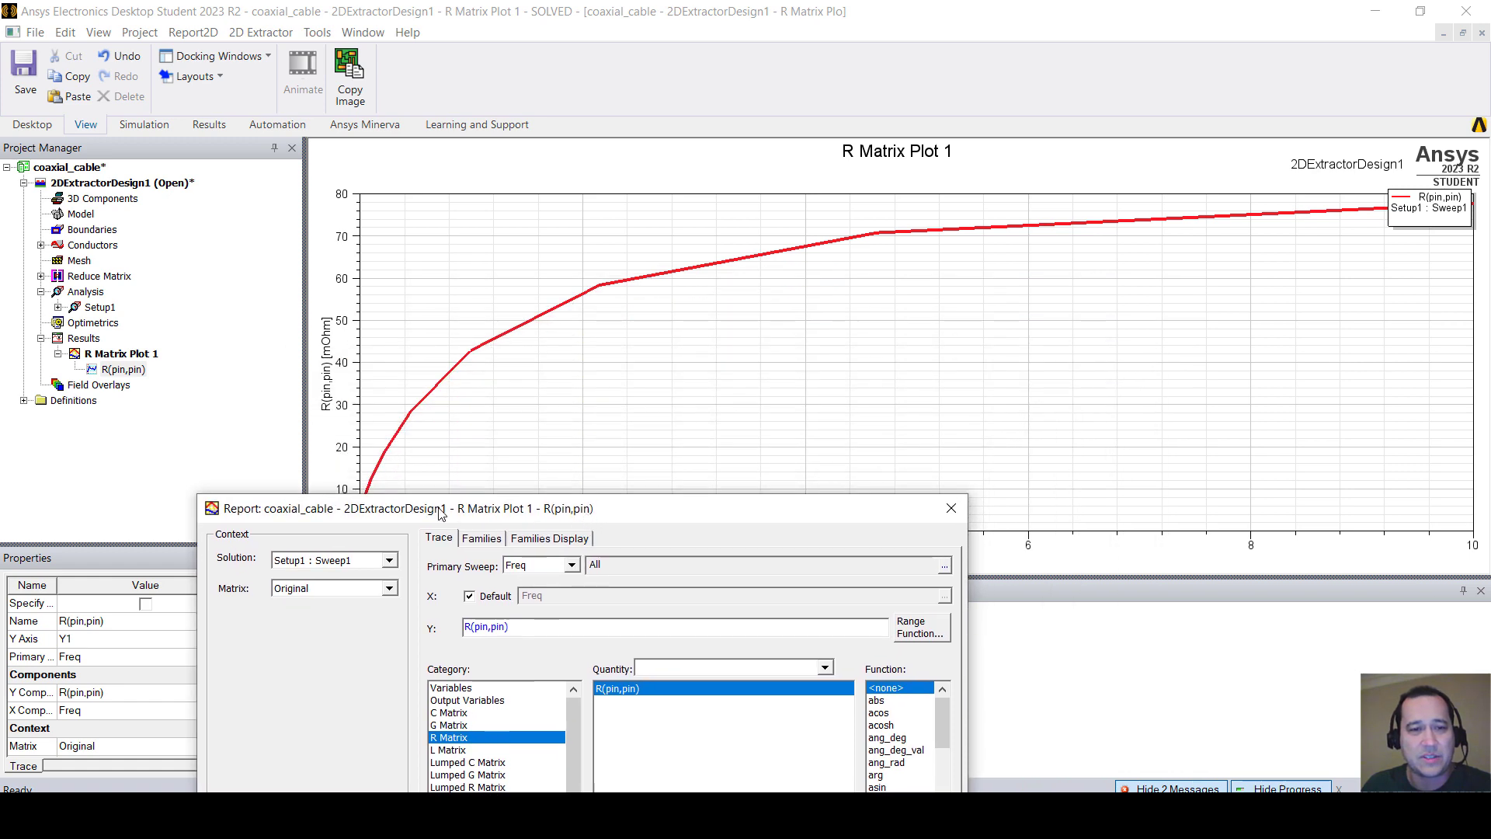
{"action": "left_click_drag", "start_coordinate": [750, 525], "coordinate": [773, 207]}
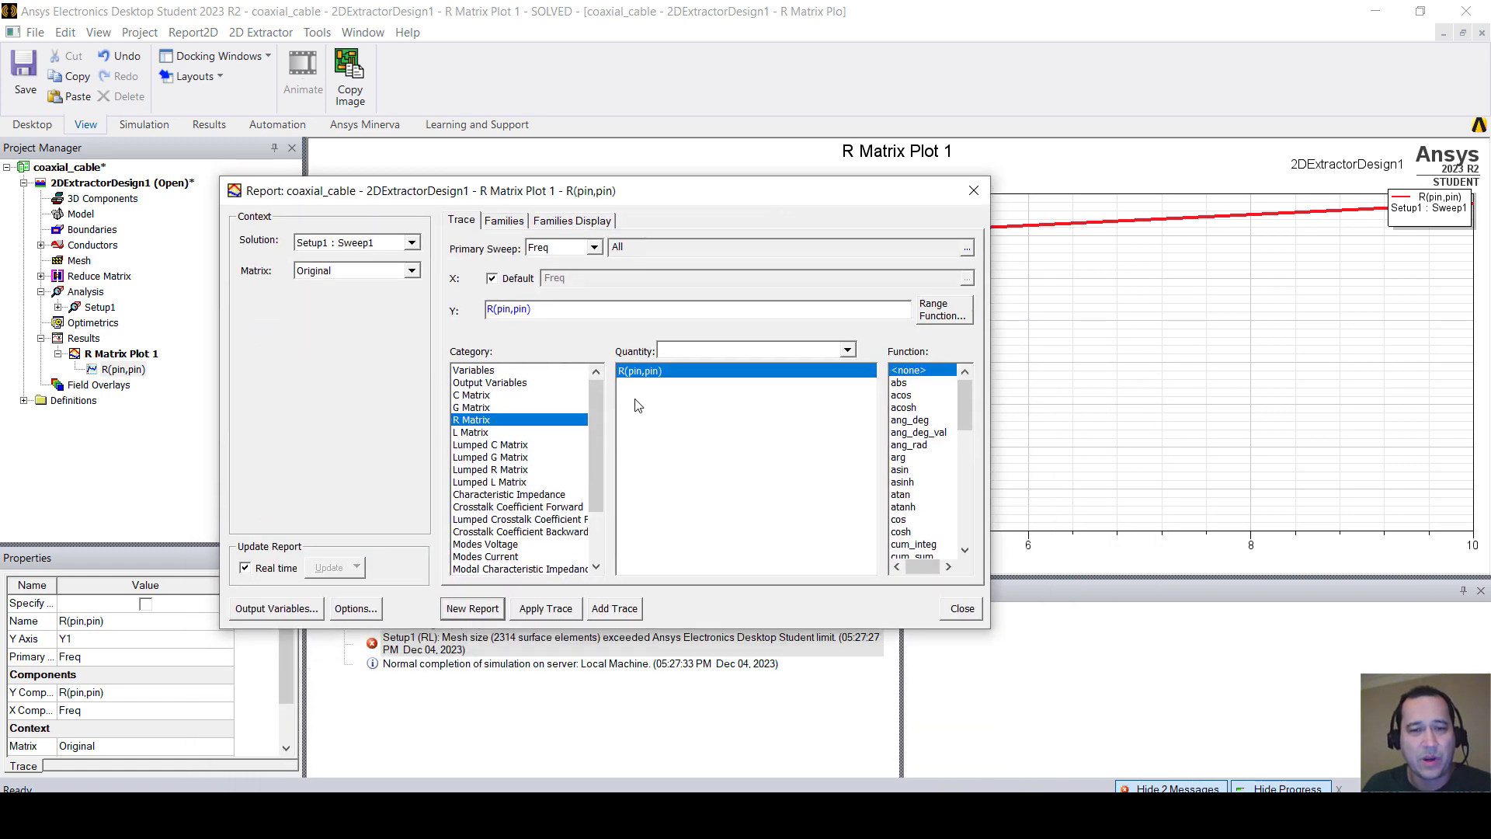
{"action": "left_click", "coordinate": [520, 432]}
{"action": "left_click", "coordinate": [625, 610]}
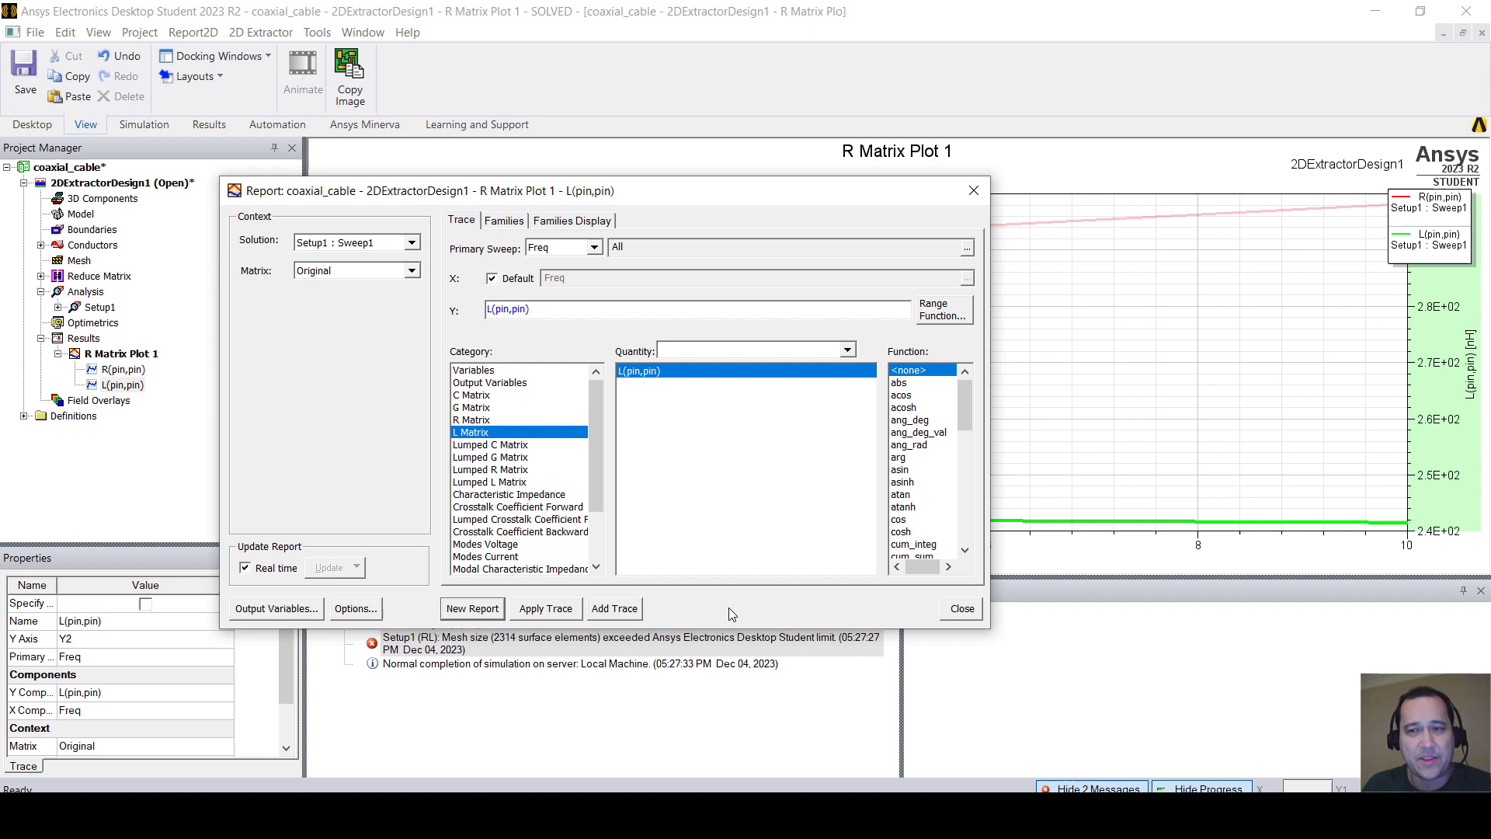
Step: Set Axis Scaling to Log for R Matrix Plot 1's frequency axis
{"action": "left_click", "coordinate": [953, 610]}
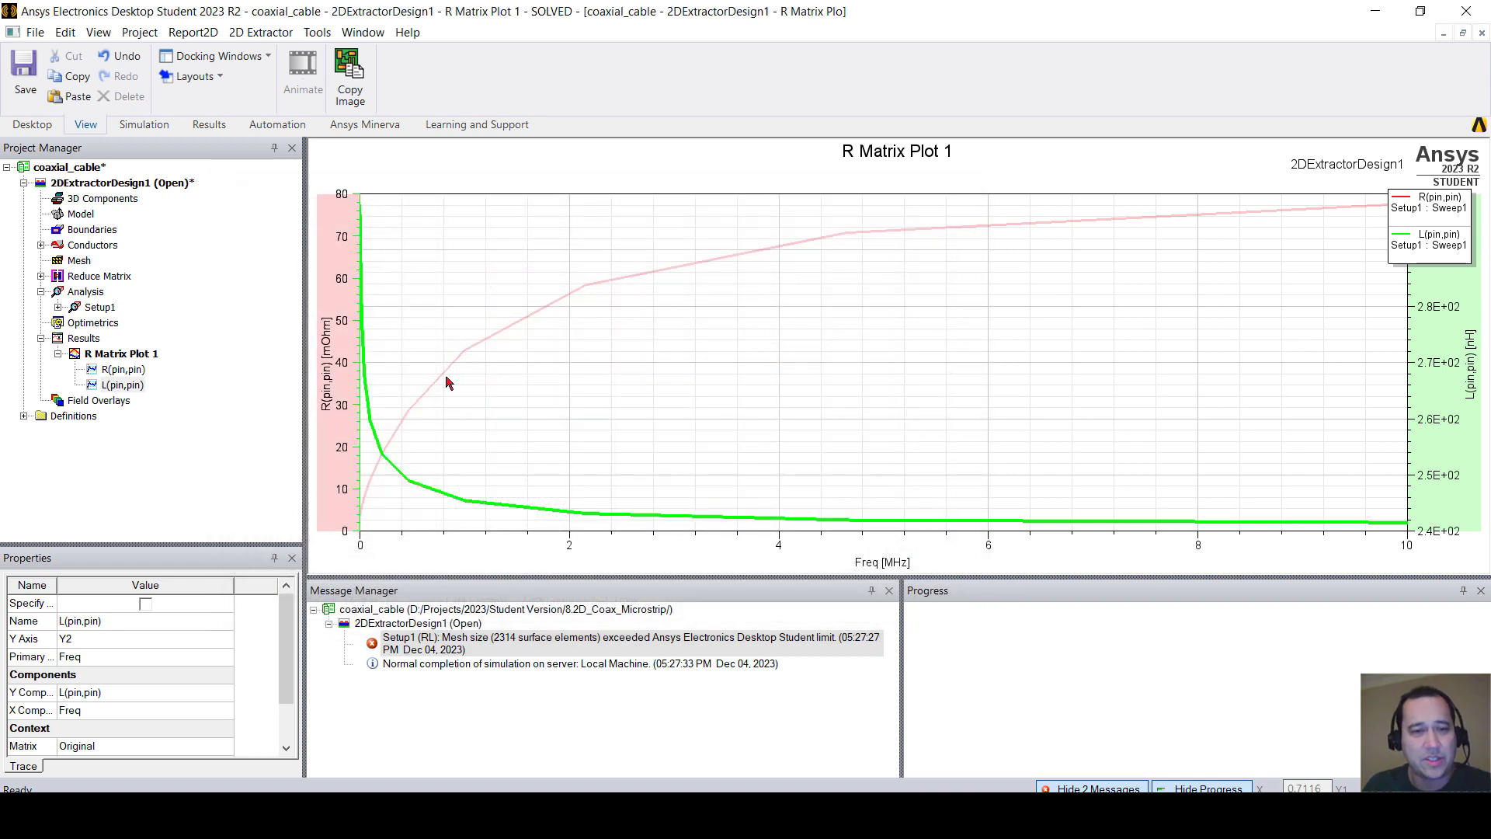
{"action": "left_click", "coordinate": [459, 418]}
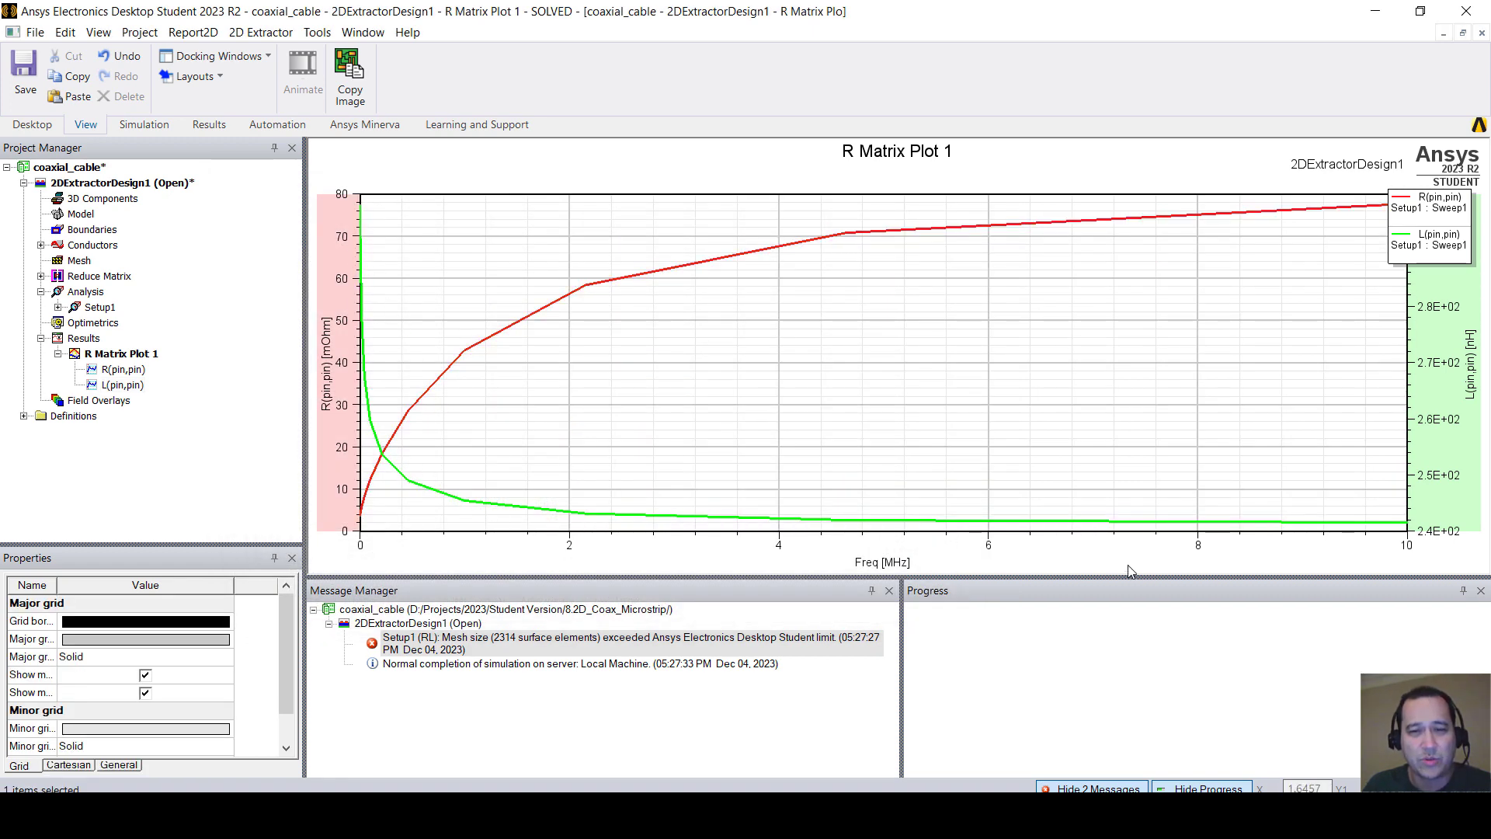
{"action": "left_click", "coordinate": [780, 549]}
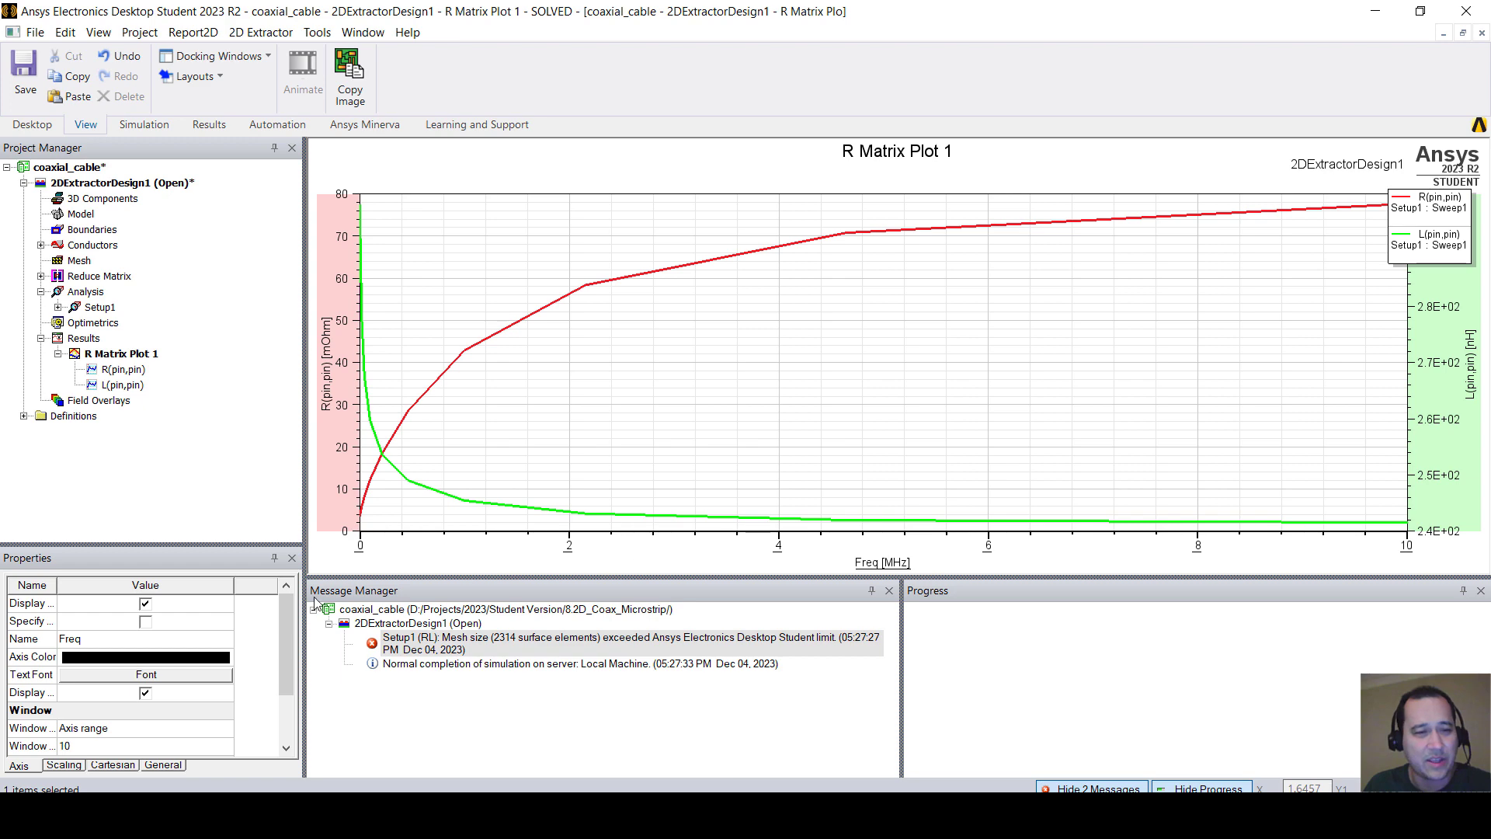
{"action": "left_click", "coordinate": [64, 765]}
{"action": "left_click", "coordinate": [91, 609]}
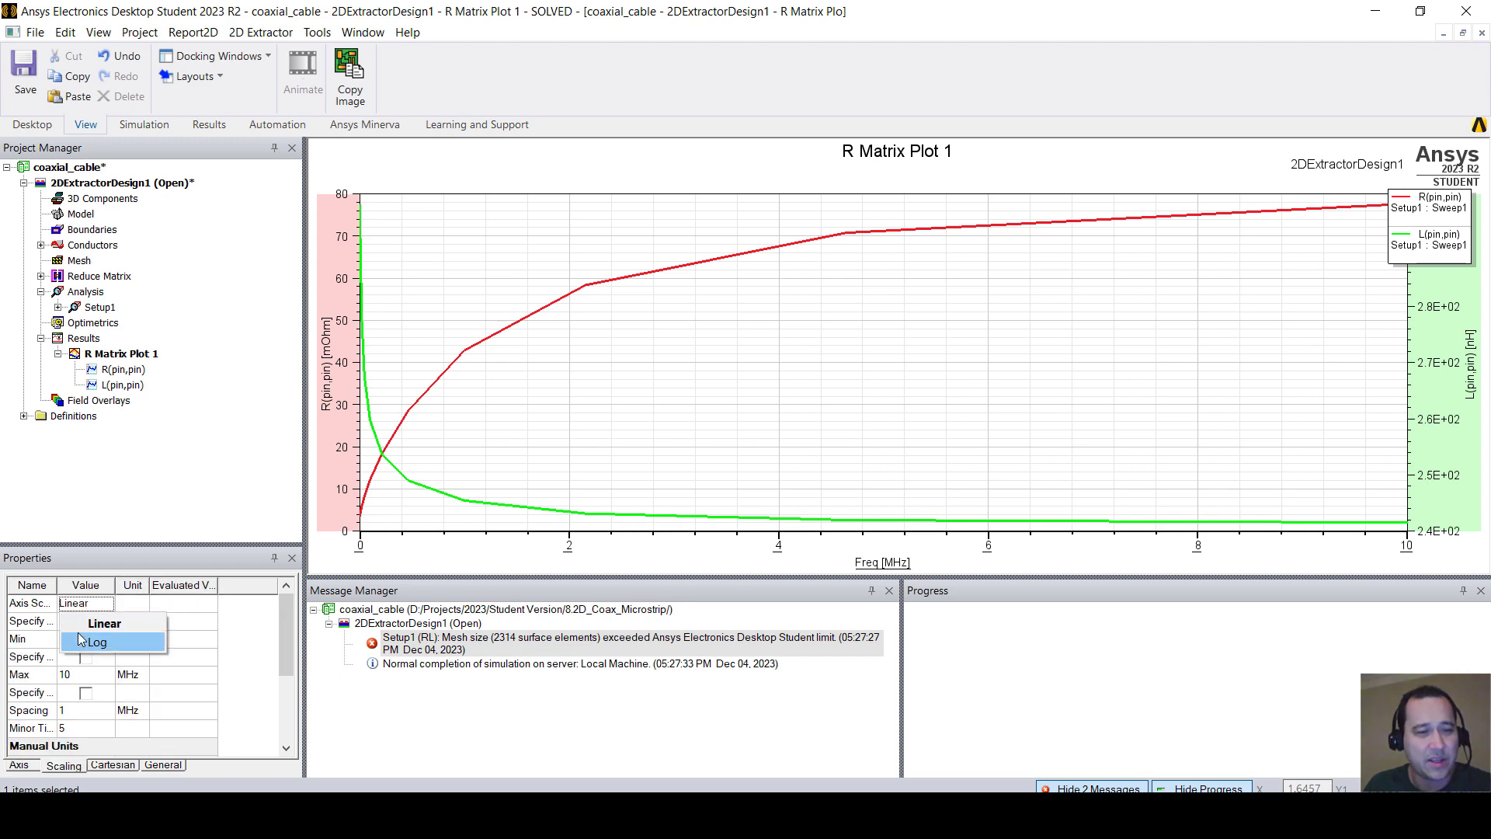
{"action": "left_click", "coordinate": [86, 639]}
{"action": "left_click", "coordinate": [1256, 379]}
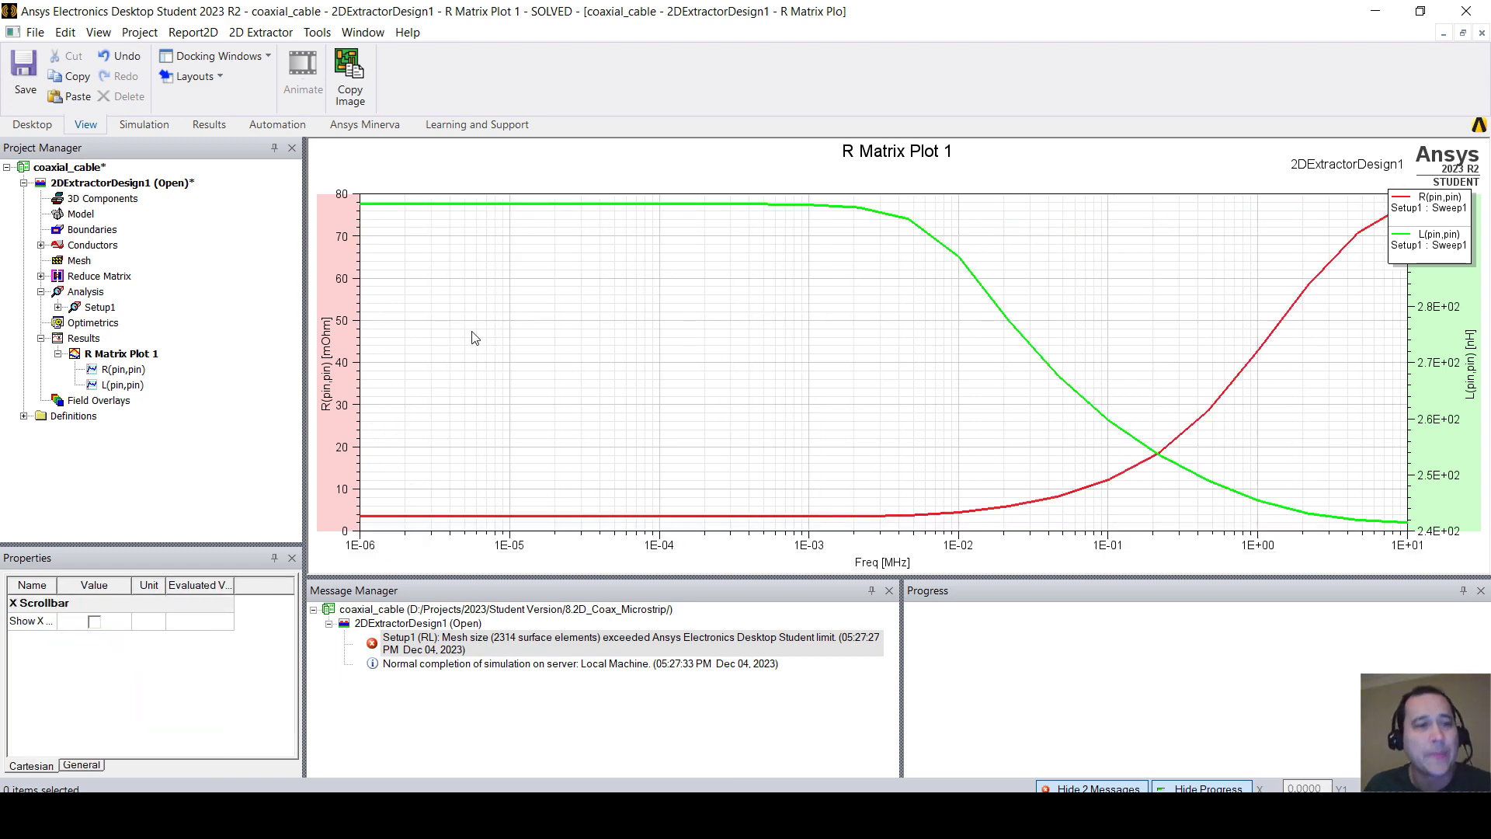
Step: Create Characteristic Impedance Plot 1 of mag(Z0(pin,pin)) versus frequency and select its trace
{"action": "right_click", "coordinate": [83, 341]}
{"action": "mouse_move", "coordinate": [334, 378]}
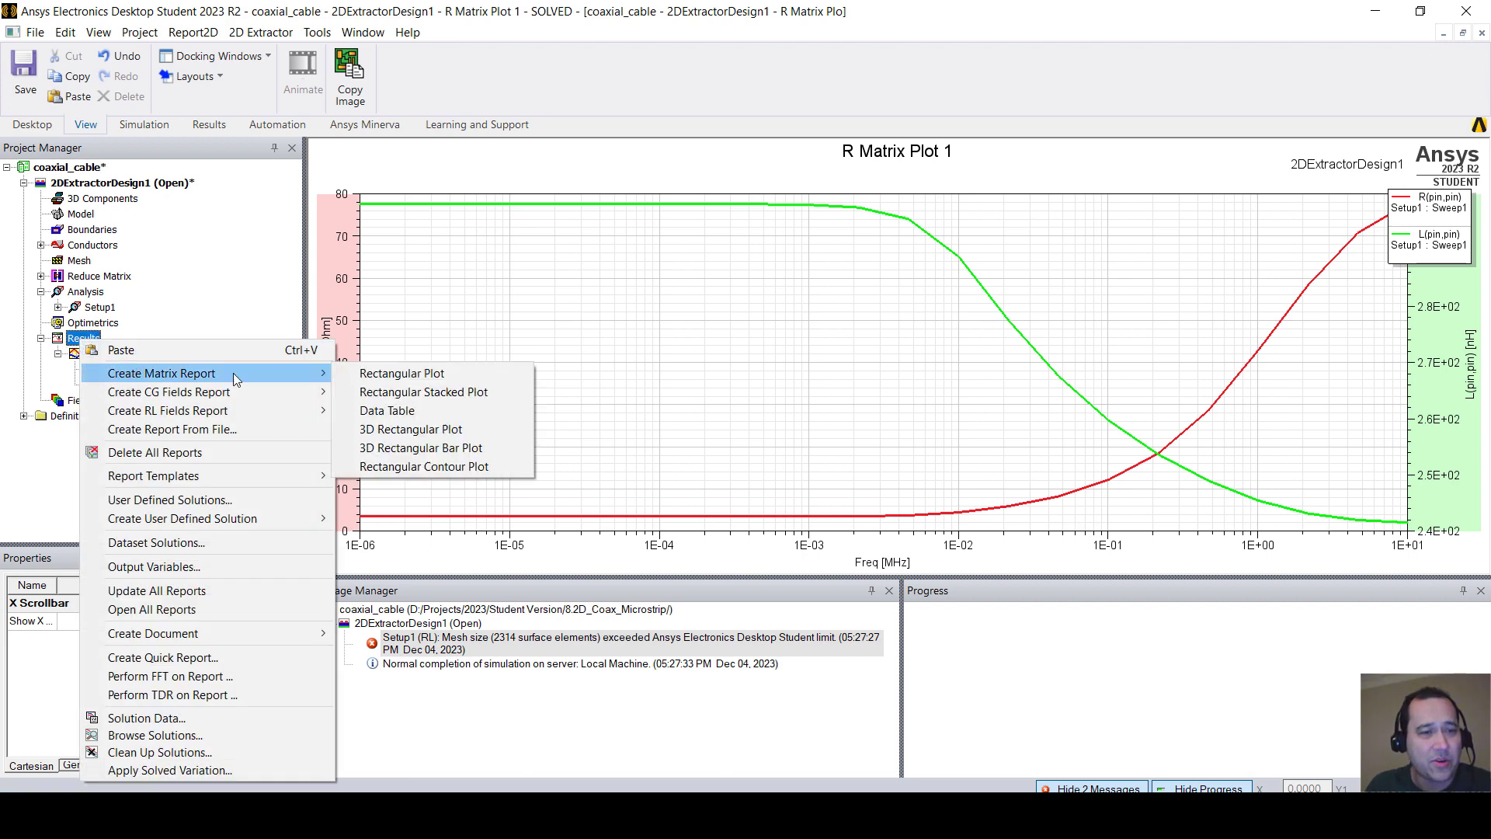
{"action": "left_click", "coordinate": [432, 372]}
{"action": "scroll", "coordinate": [527, 527], "scroll_direction": "down", "scroll_amount": 2}
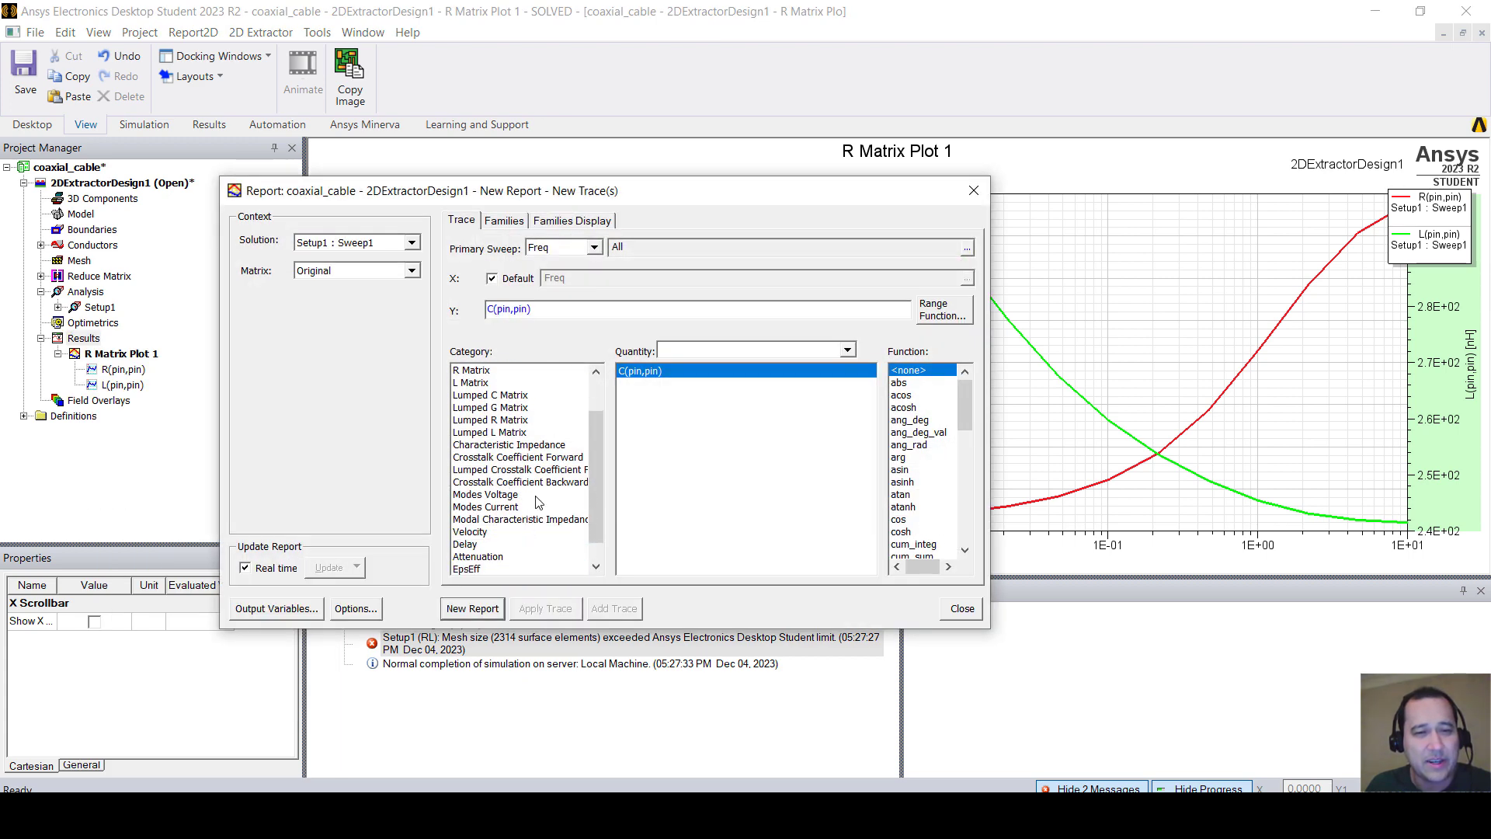
{"action": "left_click", "coordinate": [546, 447]}
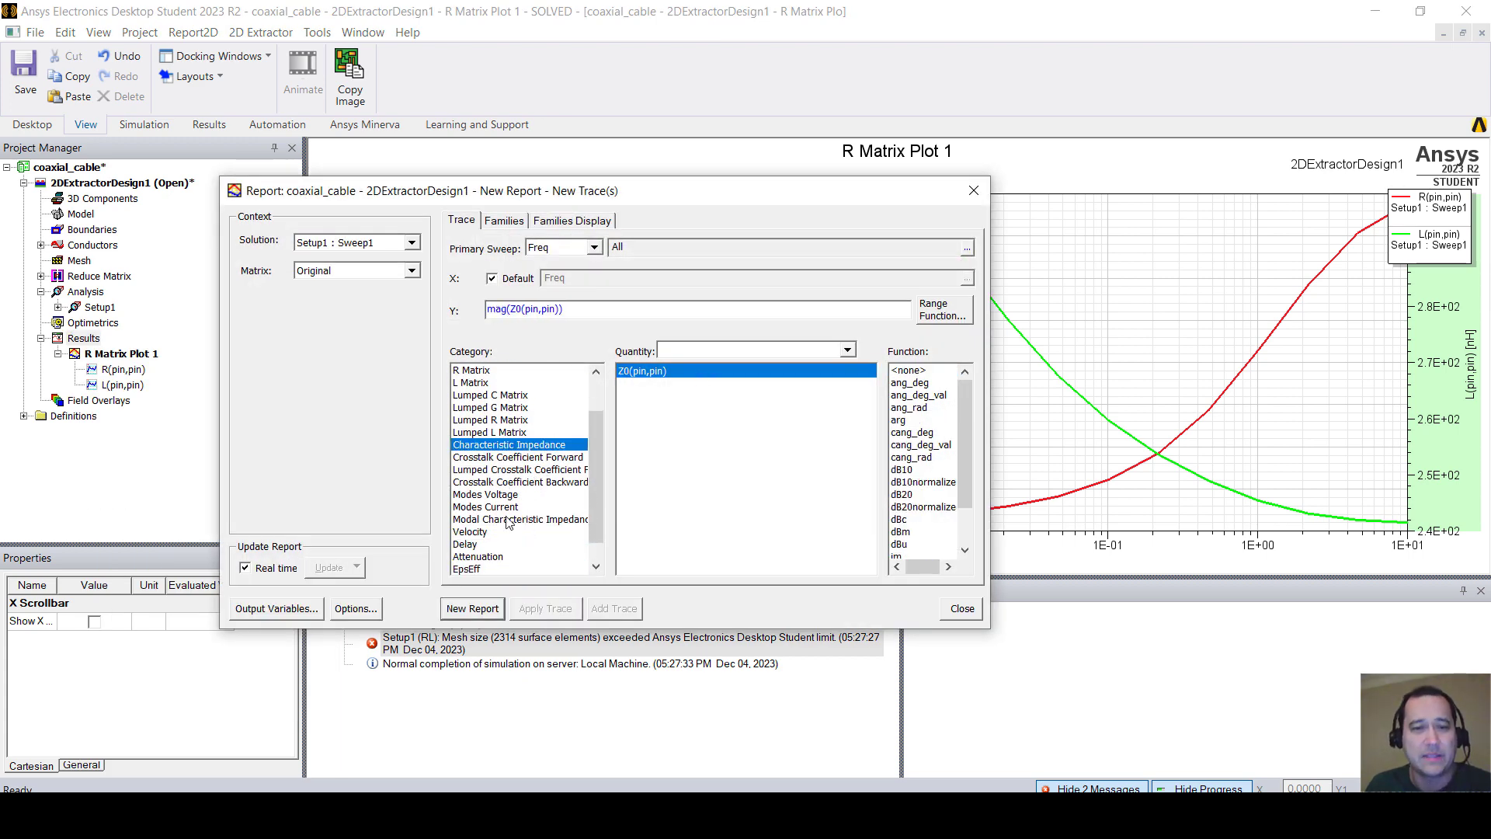
{"action": "left_click", "coordinate": [472, 608]}
{"action": "left_click", "coordinate": [962, 608]}
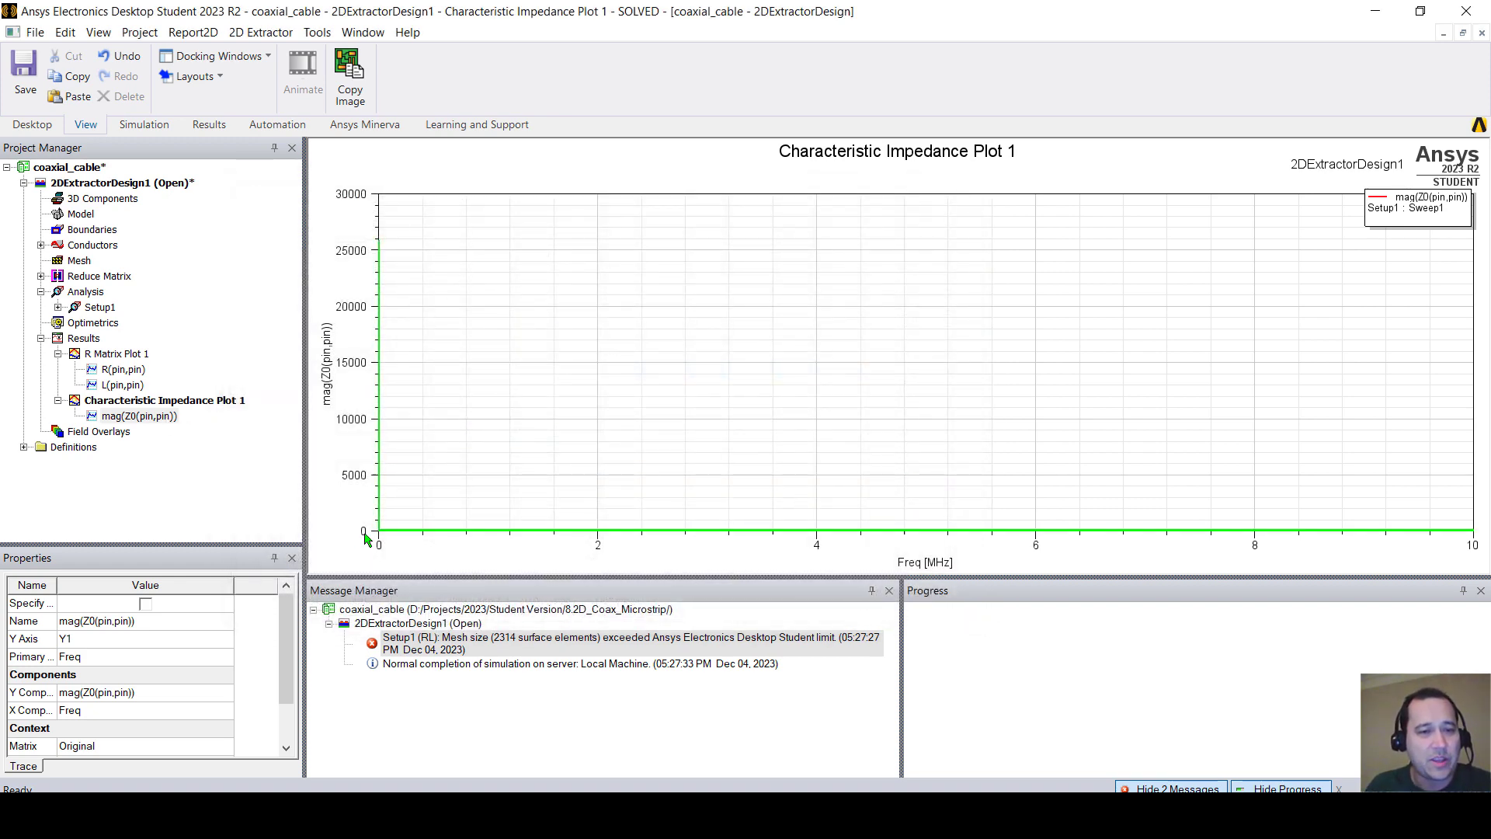
{"action": "left_click", "coordinate": [386, 550]}
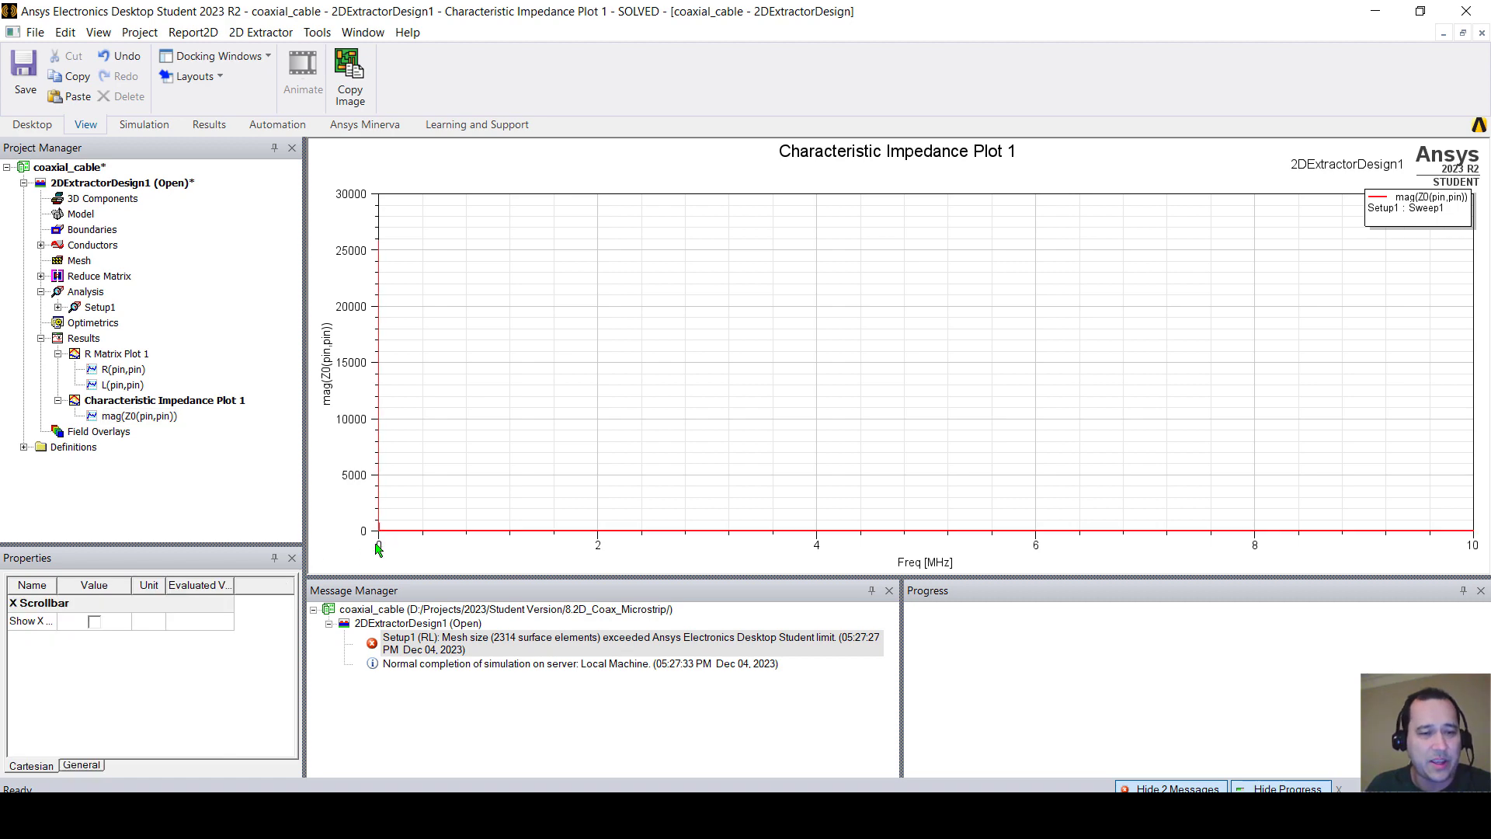
{"action": "left_click", "coordinate": [378, 542]}
{"action": "left_click", "coordinate": [170, 419]}
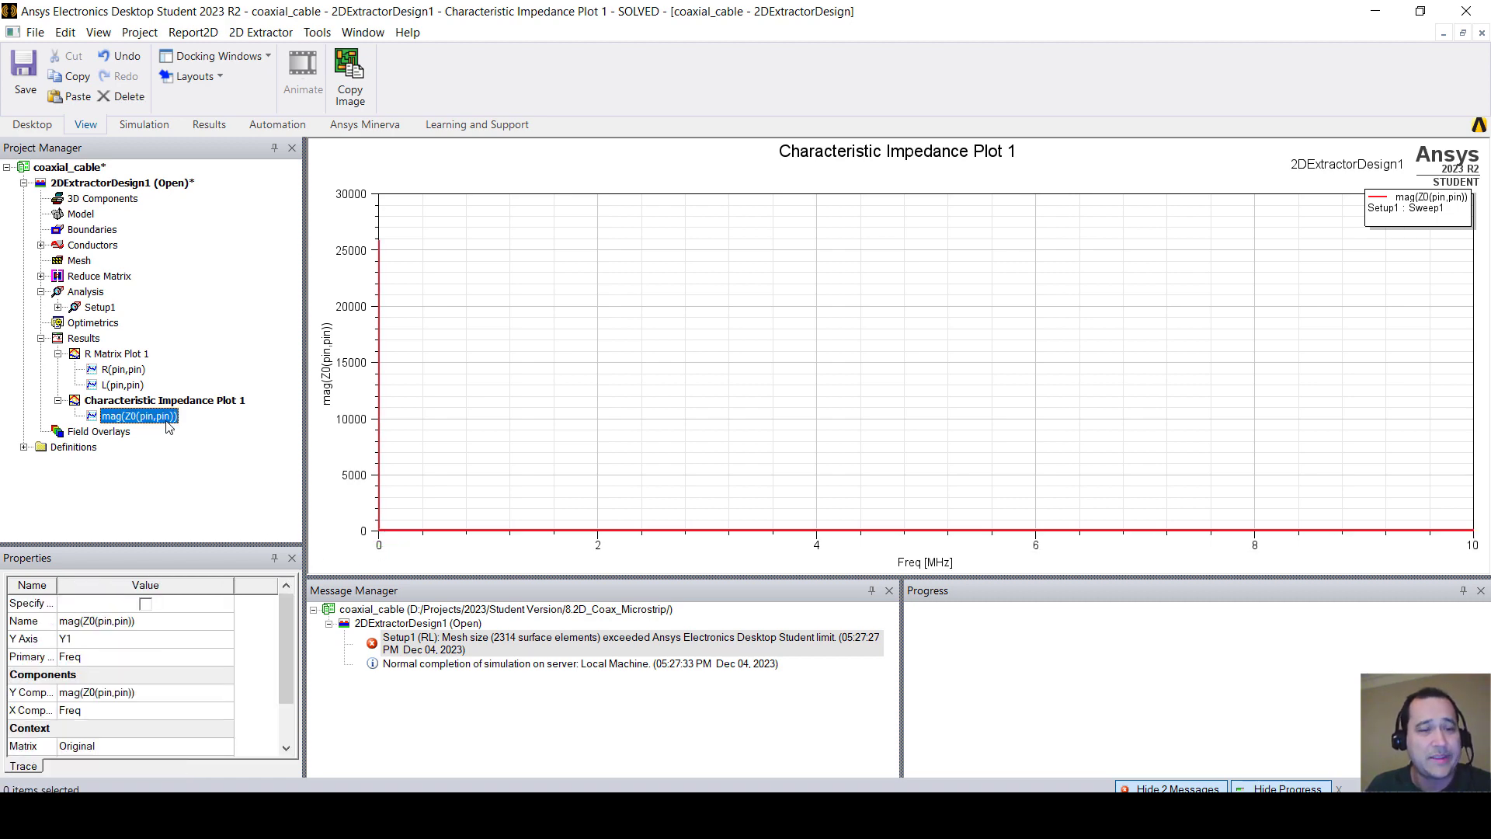
Step: Add 138*log10(outer_D/inner_D)/sqrt(2.1) as a second Y trace beside mag(Z0(pin,pin))
{"action": "double_click", "coordinate": [167, 419]}
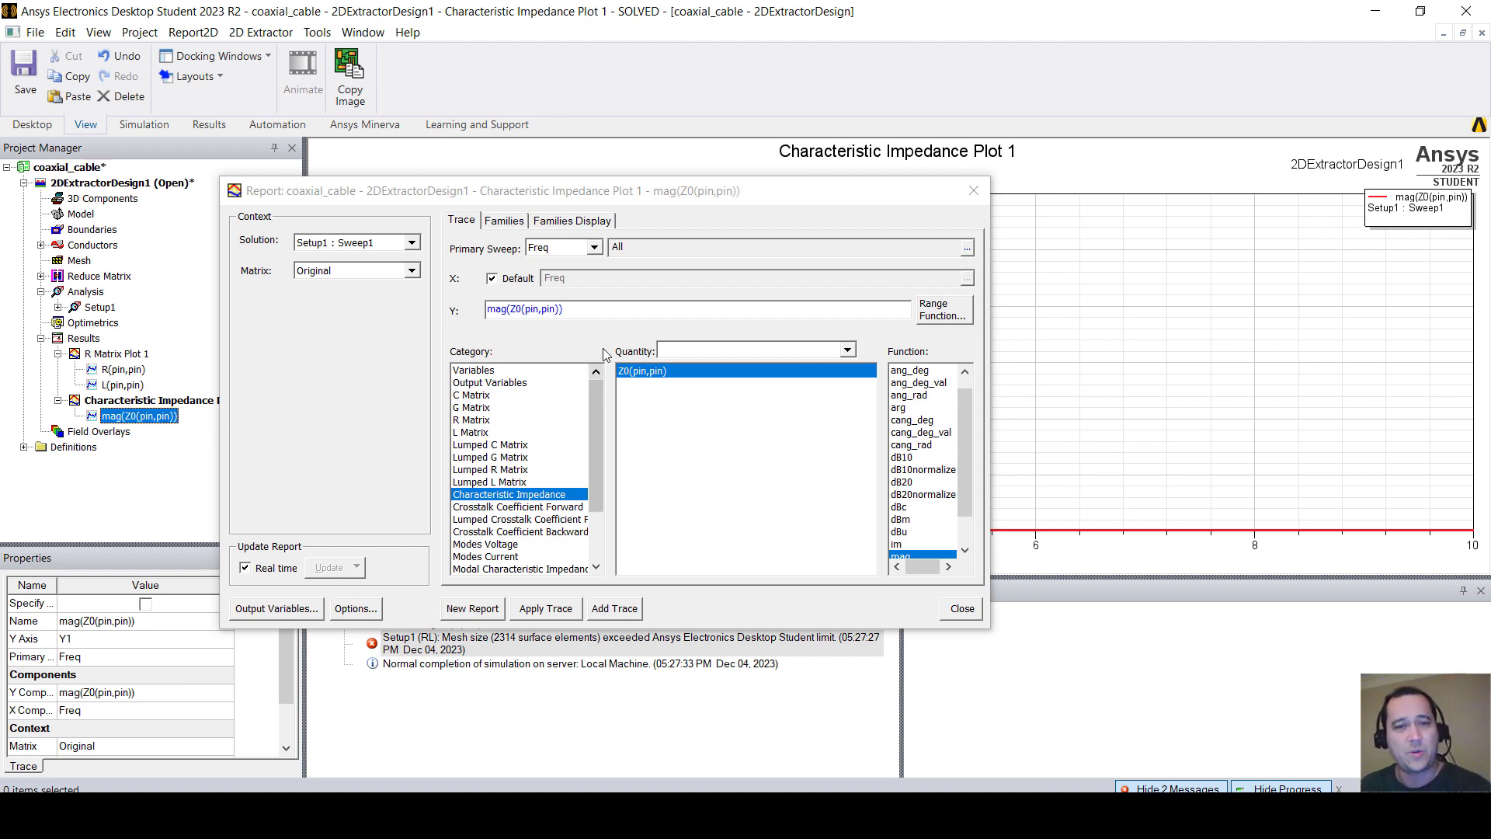
{"action": "left_click", "coordinate": [538, 306]}
{"action": "left_click_drag", "start_coordinate": [588, 307], "coordinate": [451, 312]}
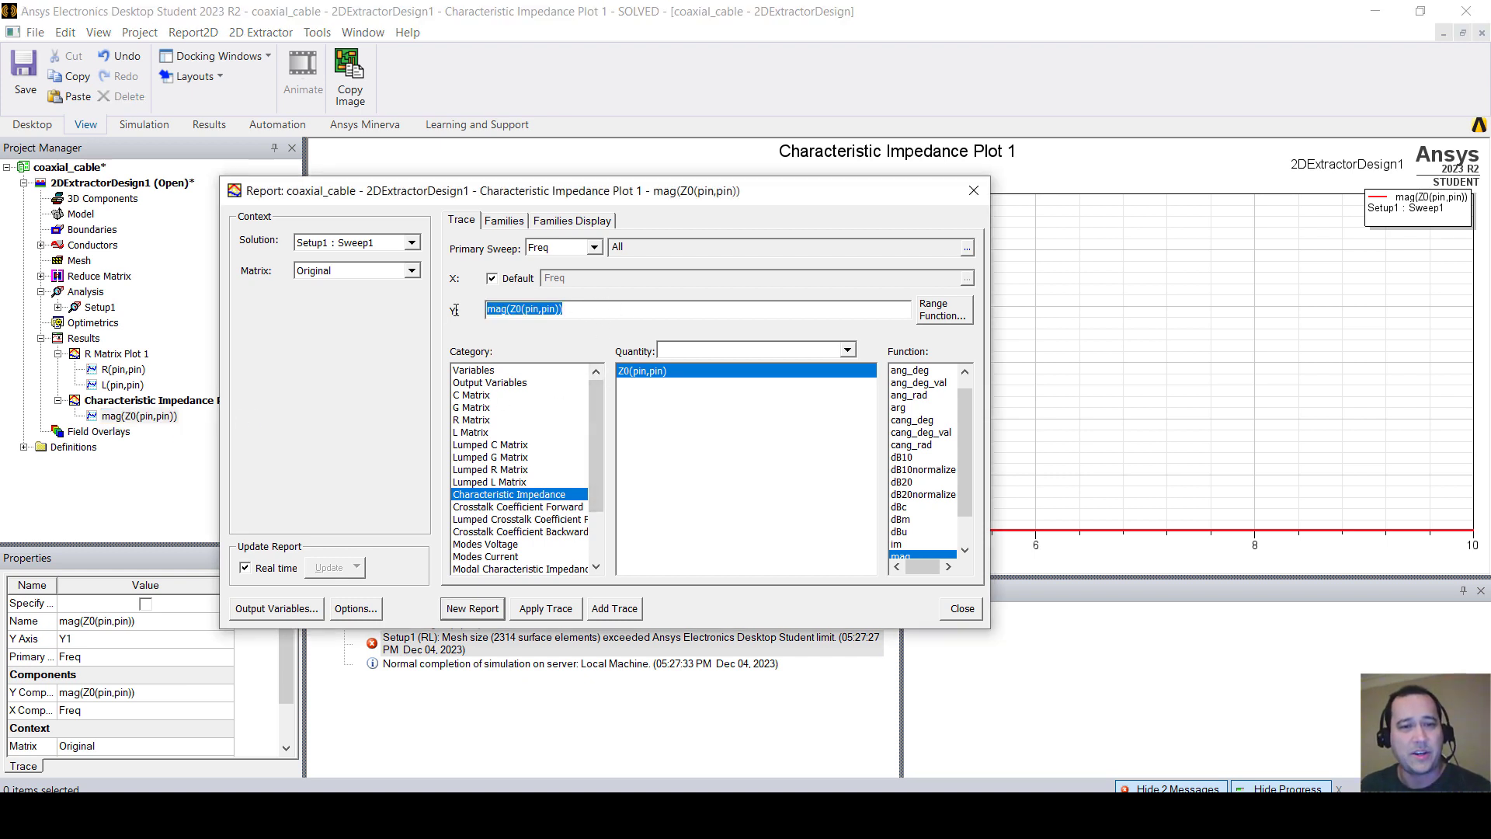
{"action": "type", "text": "138*log10(outer_D/inner_D)/sqrt(2.1)"}
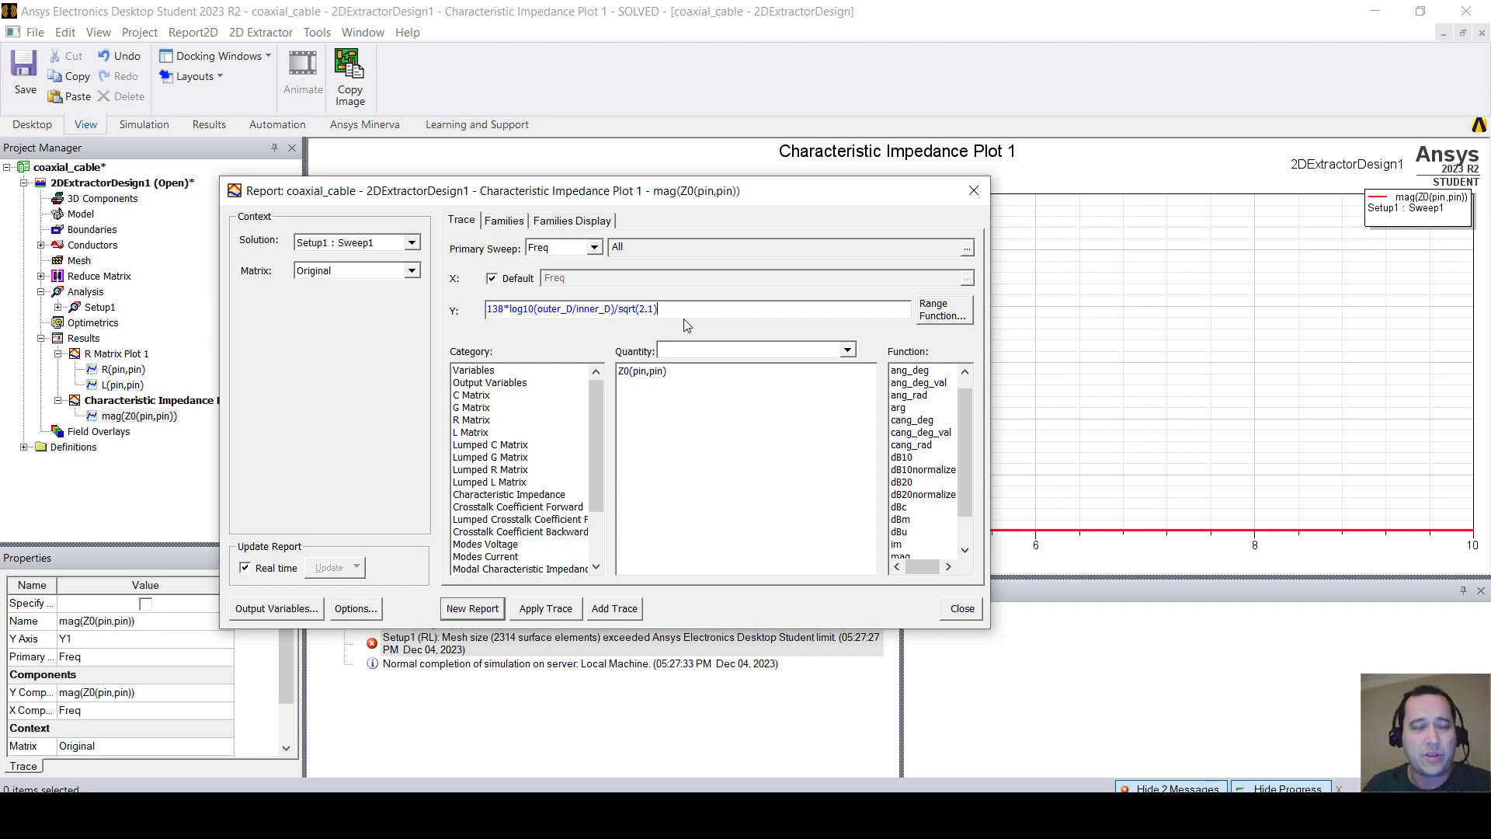
{"action": "left_click", "coordinate": [613, 608]}
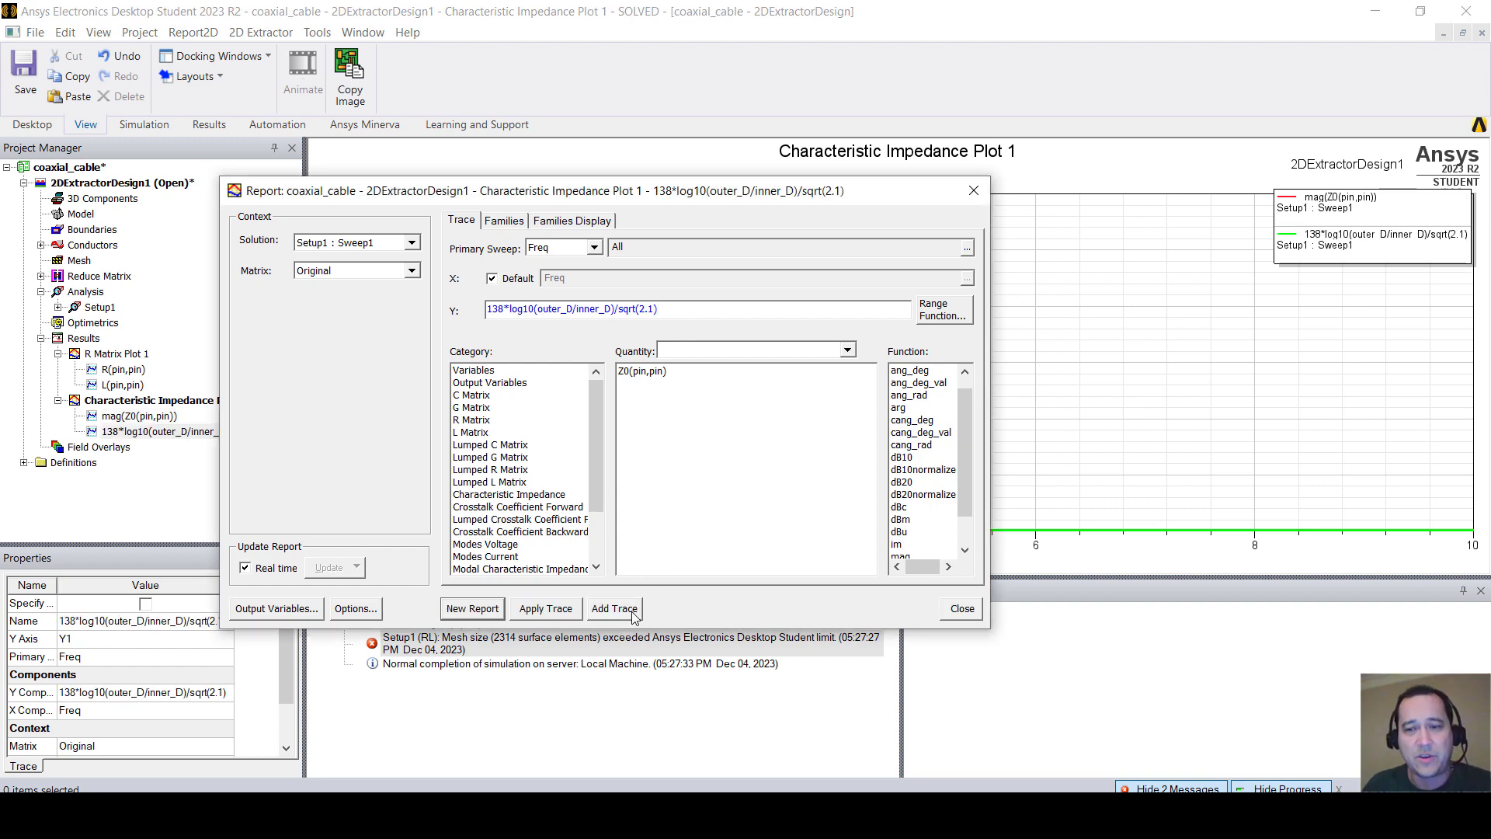
{"action": "left_click", "coordinate": [960, 609]}
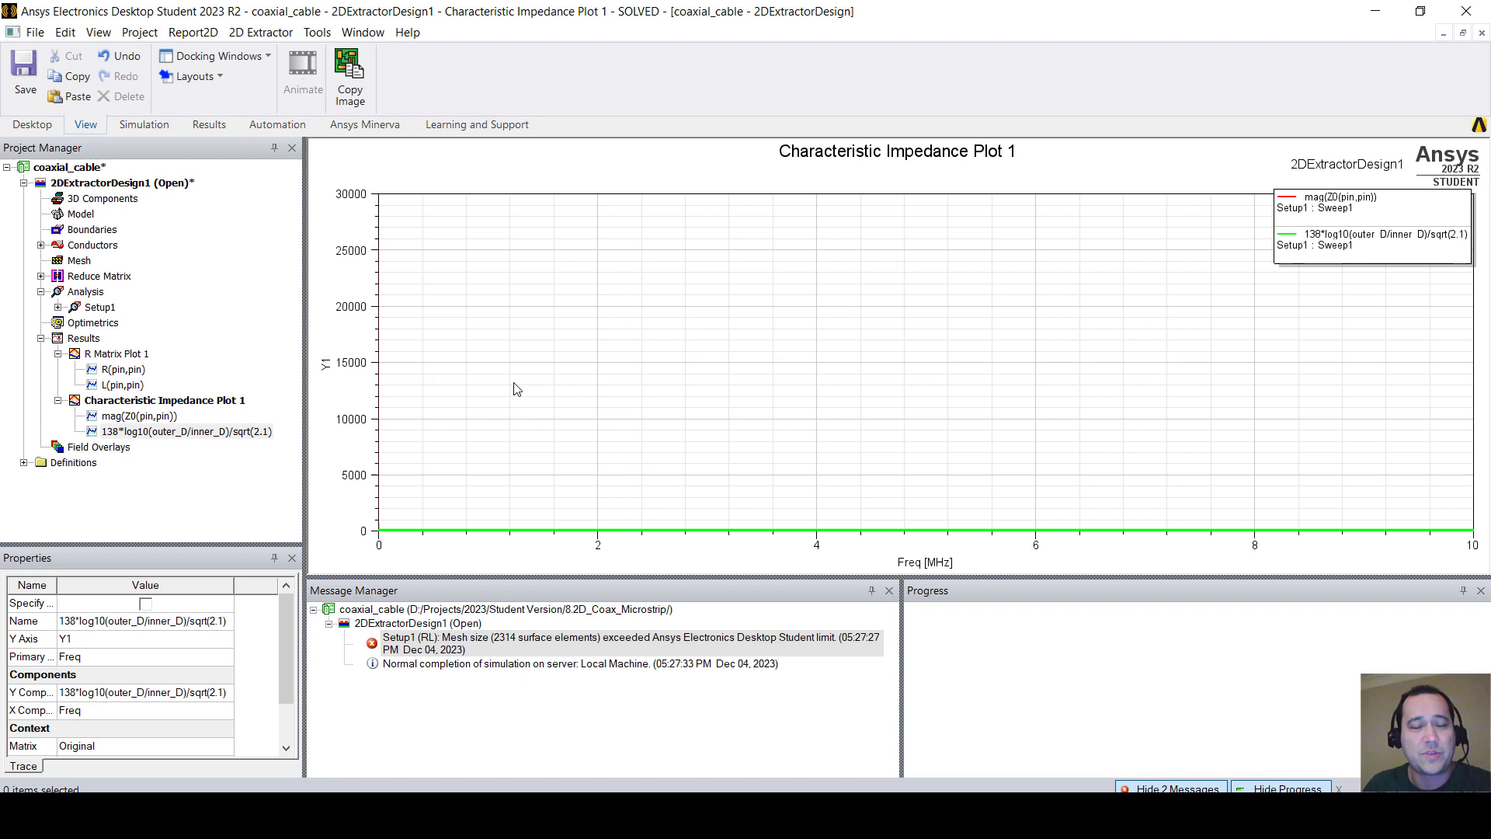
Step: Switch the frequency axis to Log scaling and apply Best Vertical Fit to the impedance plot
{"action": "left_click", "coordinate": [598, 531]}
{"action": "left_click", "coordinate": [487, 346]}
{"action": "left_click", "coordinate": [597, 547]}
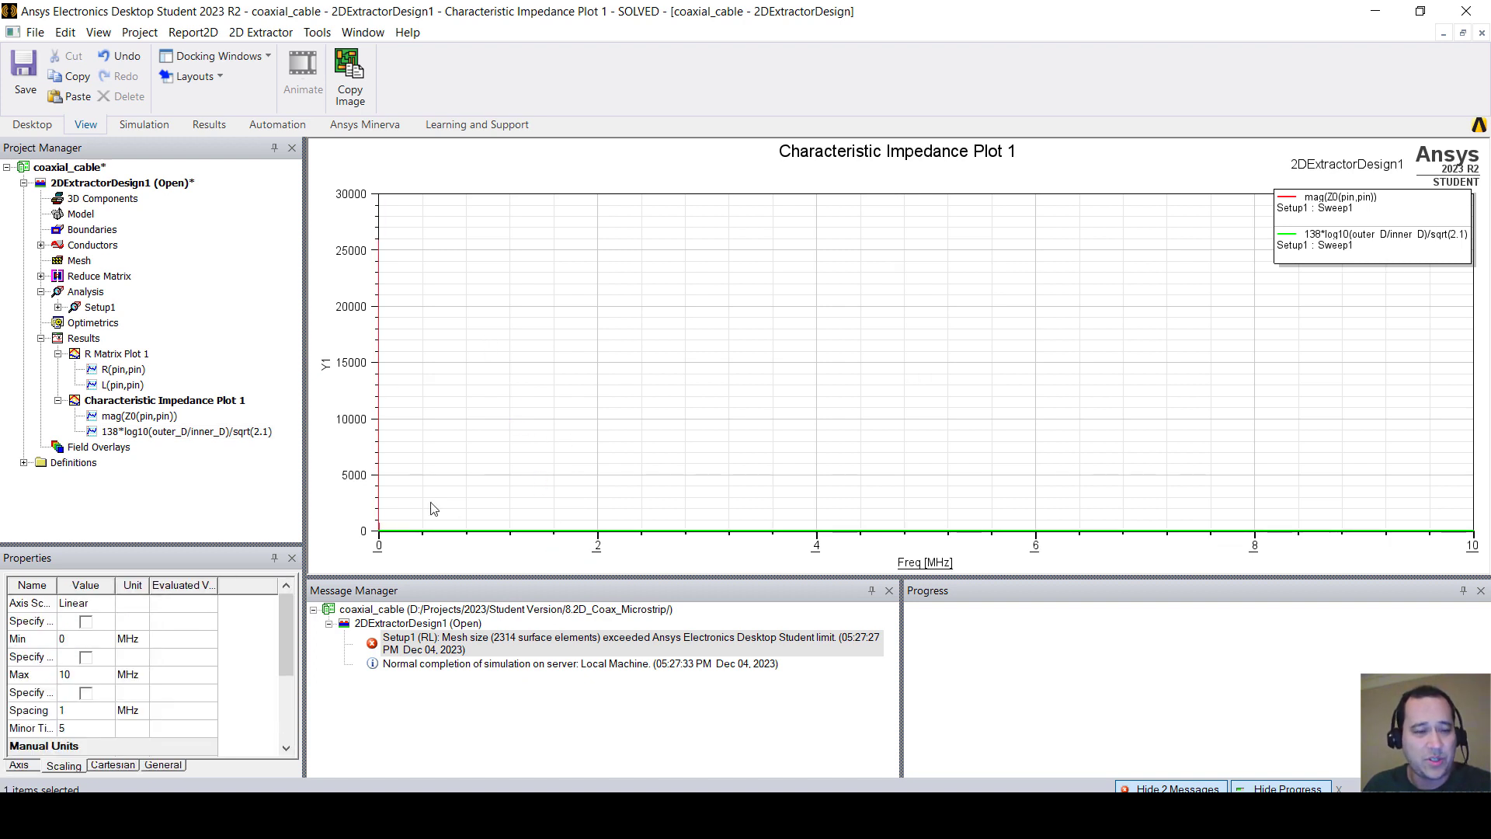
{"action": "left_click", "coordinate": [86, 604]}
{"action": "left_click", "coordinate": [93, 641]}
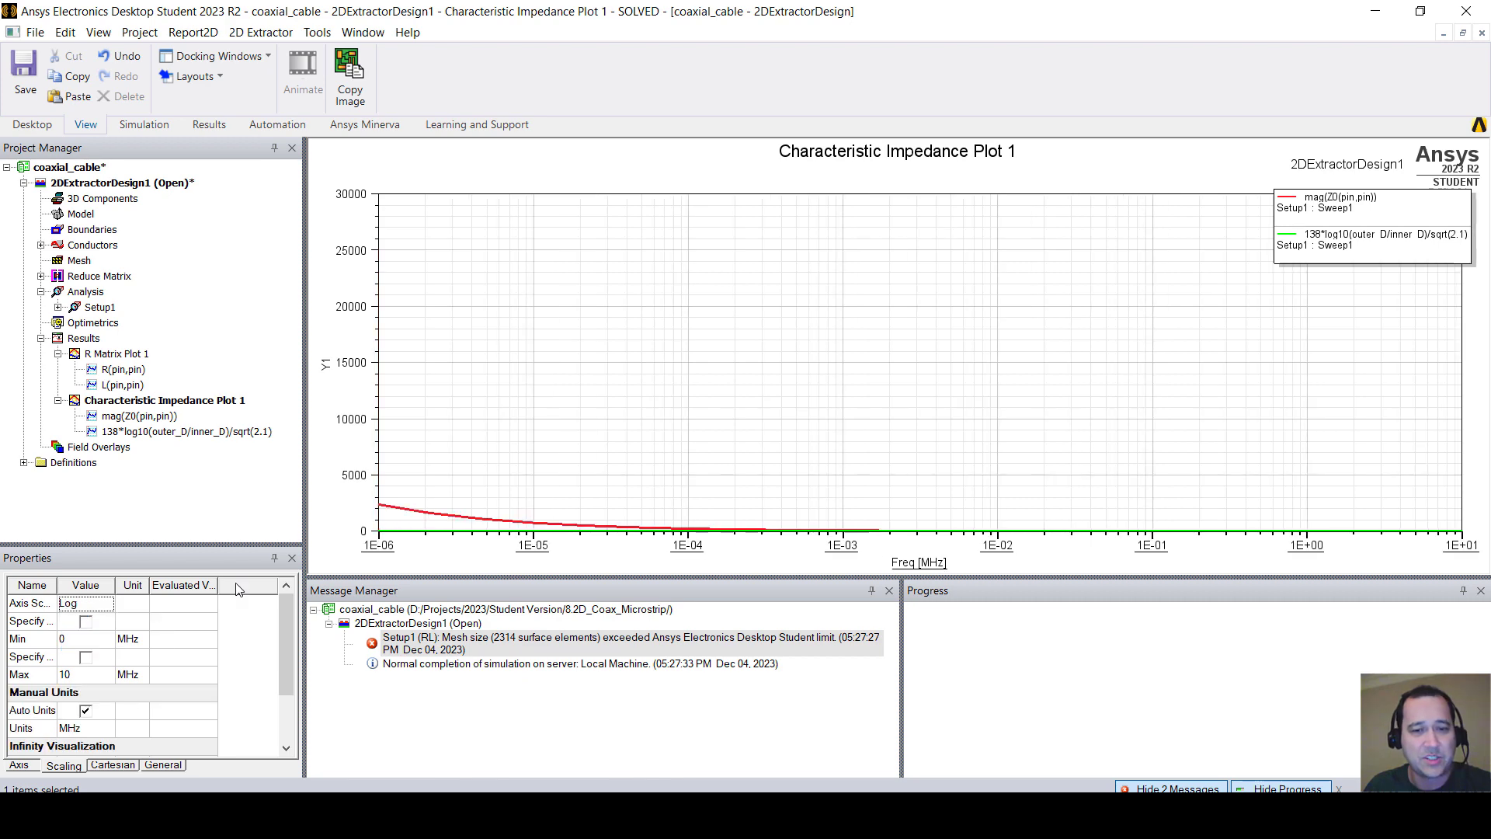
{"action": "left_click", "coordinate": [553, 441]}
{"action": "right_click", "coordinate": [518, 369]}
{"action": "mouse_move", "coordinate": [555, 460]}
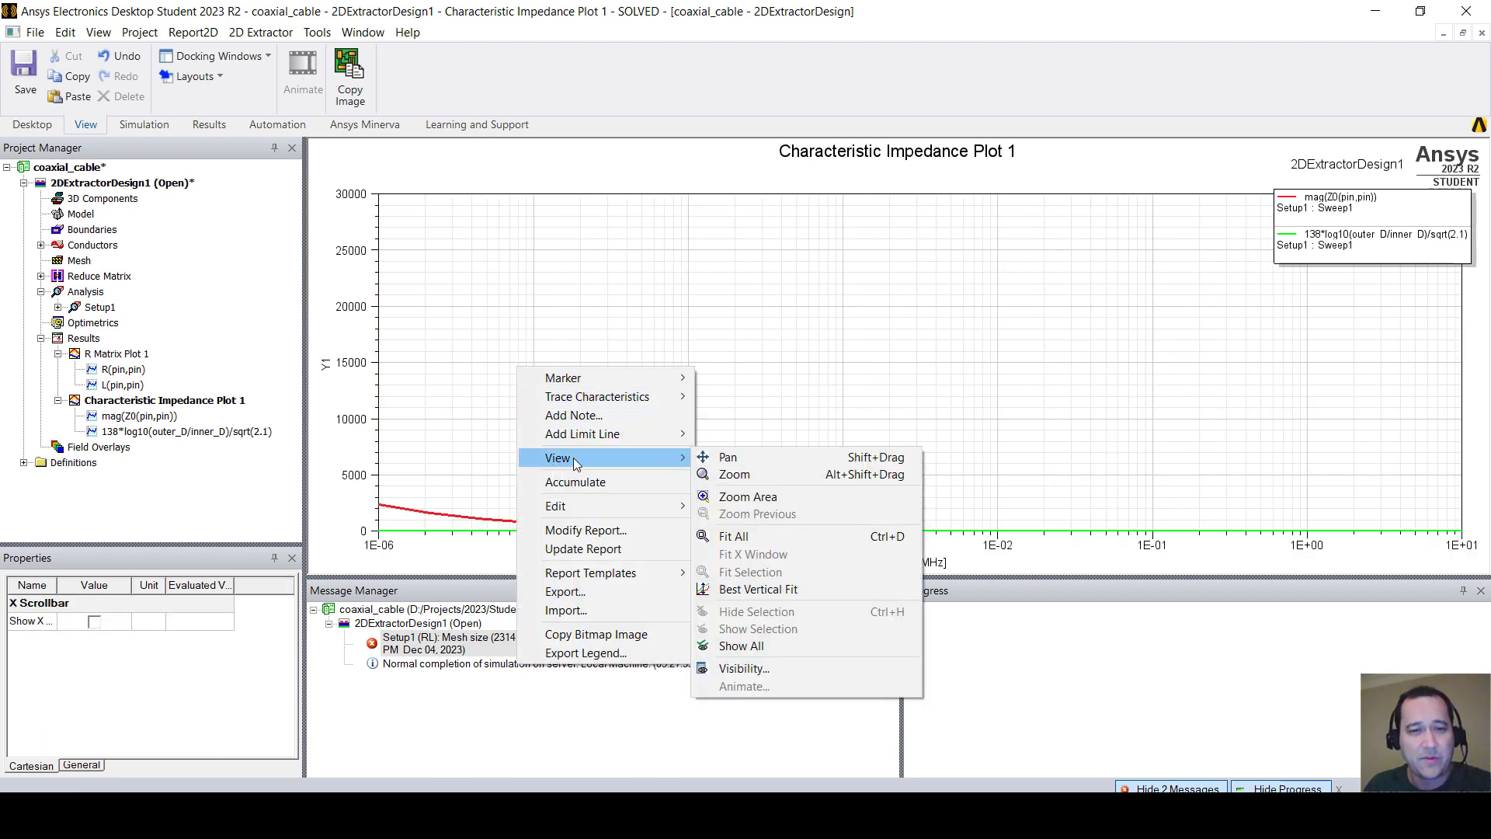
{"action": "left_click", "coordinate": [778, 587]}
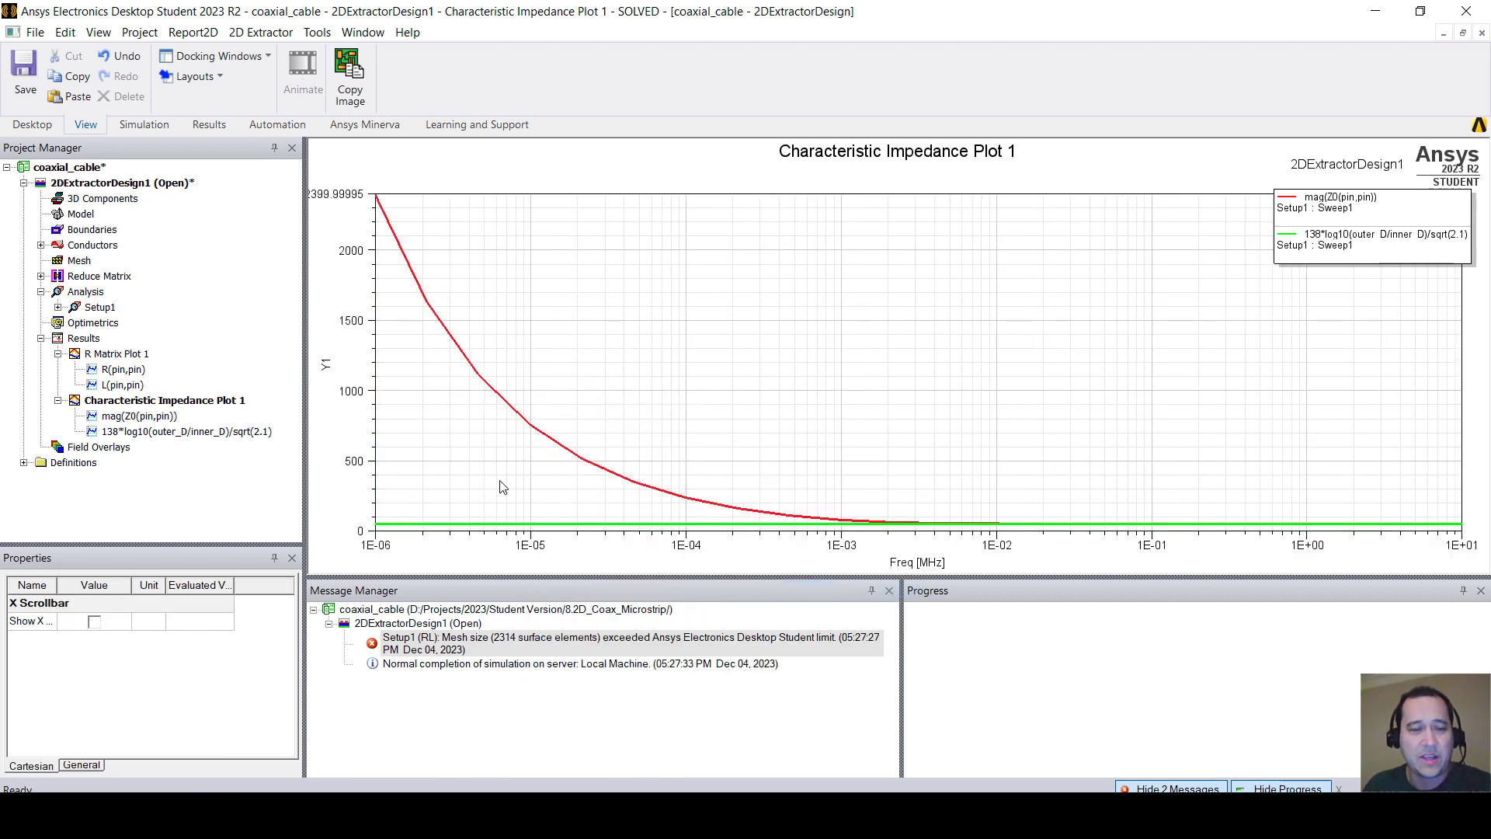
Step: Add an X marker and slide it to about 2.42 MHz to compare simulated and analytic Z0
{"action": "right_click", "coordinate": [595, 283]}
{"action": "mouse_move", "coordinate": [635, 301]}
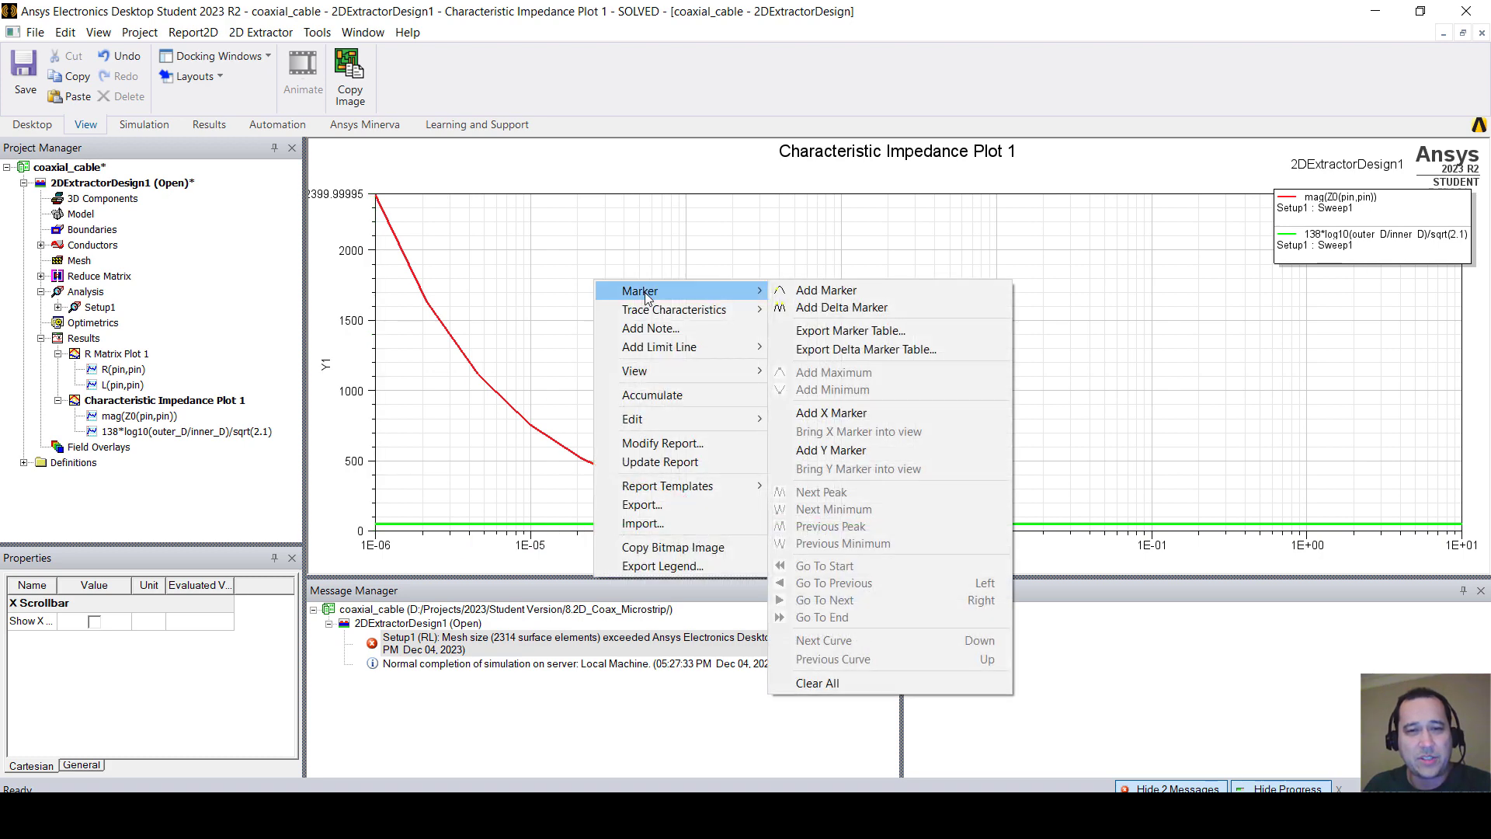
{"action": "left_click", "coordinate": [808, 412]}
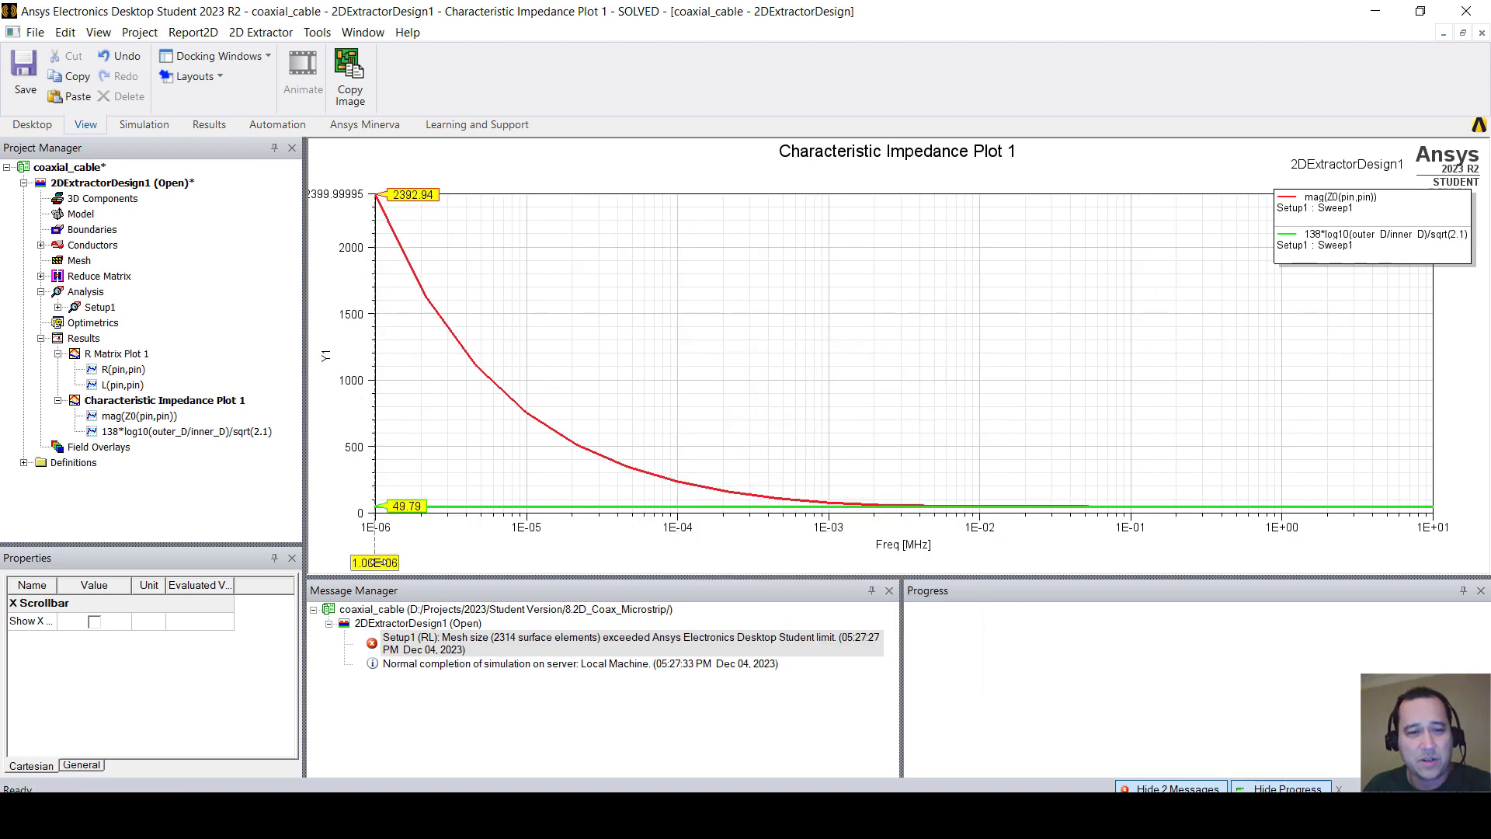
{"action": "left_click_drag", "start_coordinate": [375, 562], "coordinate": [1085, 560]}
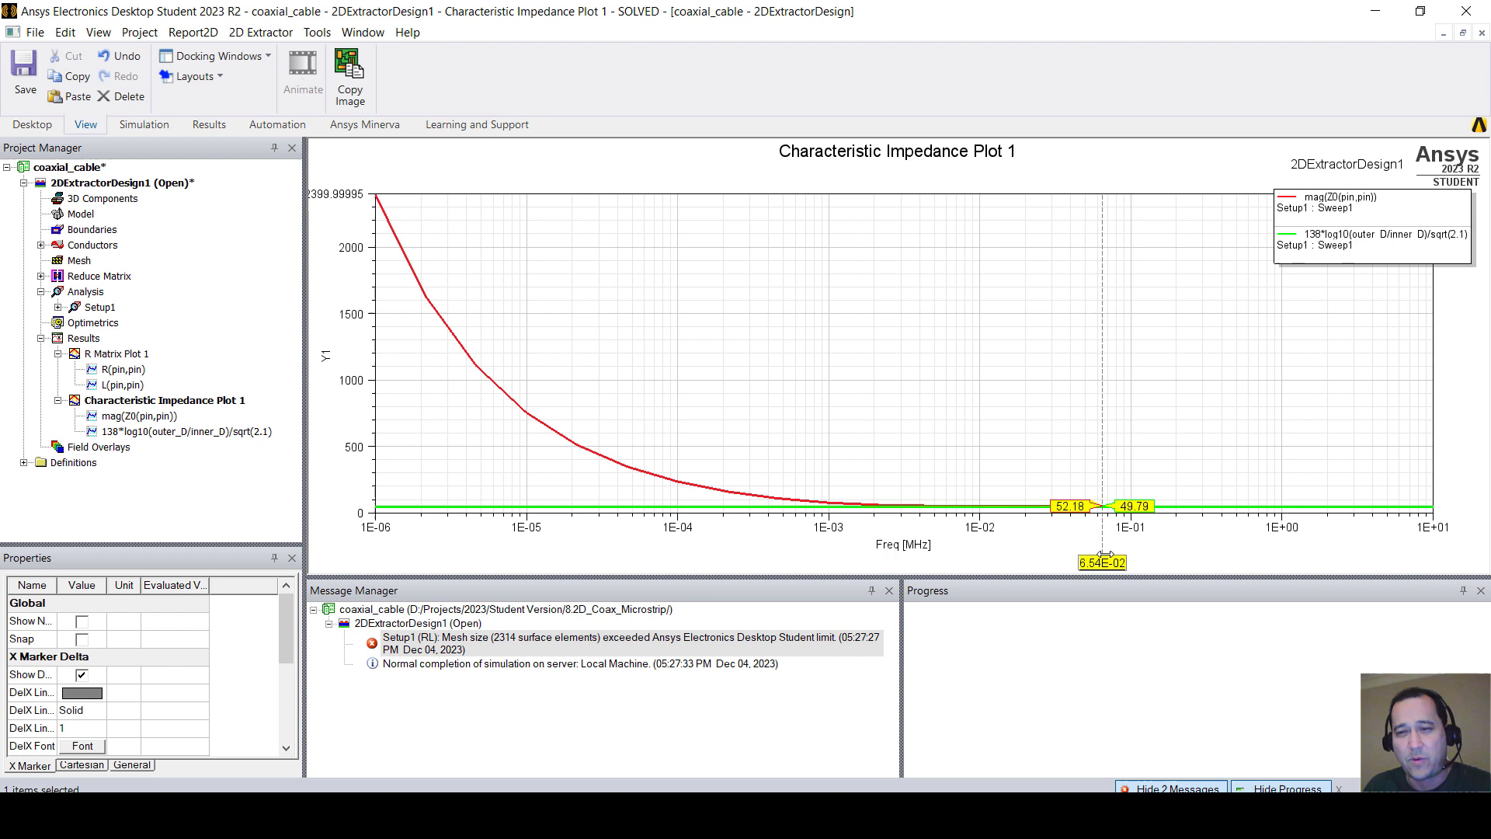
{"action": "left_click_drag", "start_coordinate": [1109, 564], "coordinate": [1386, 552]}
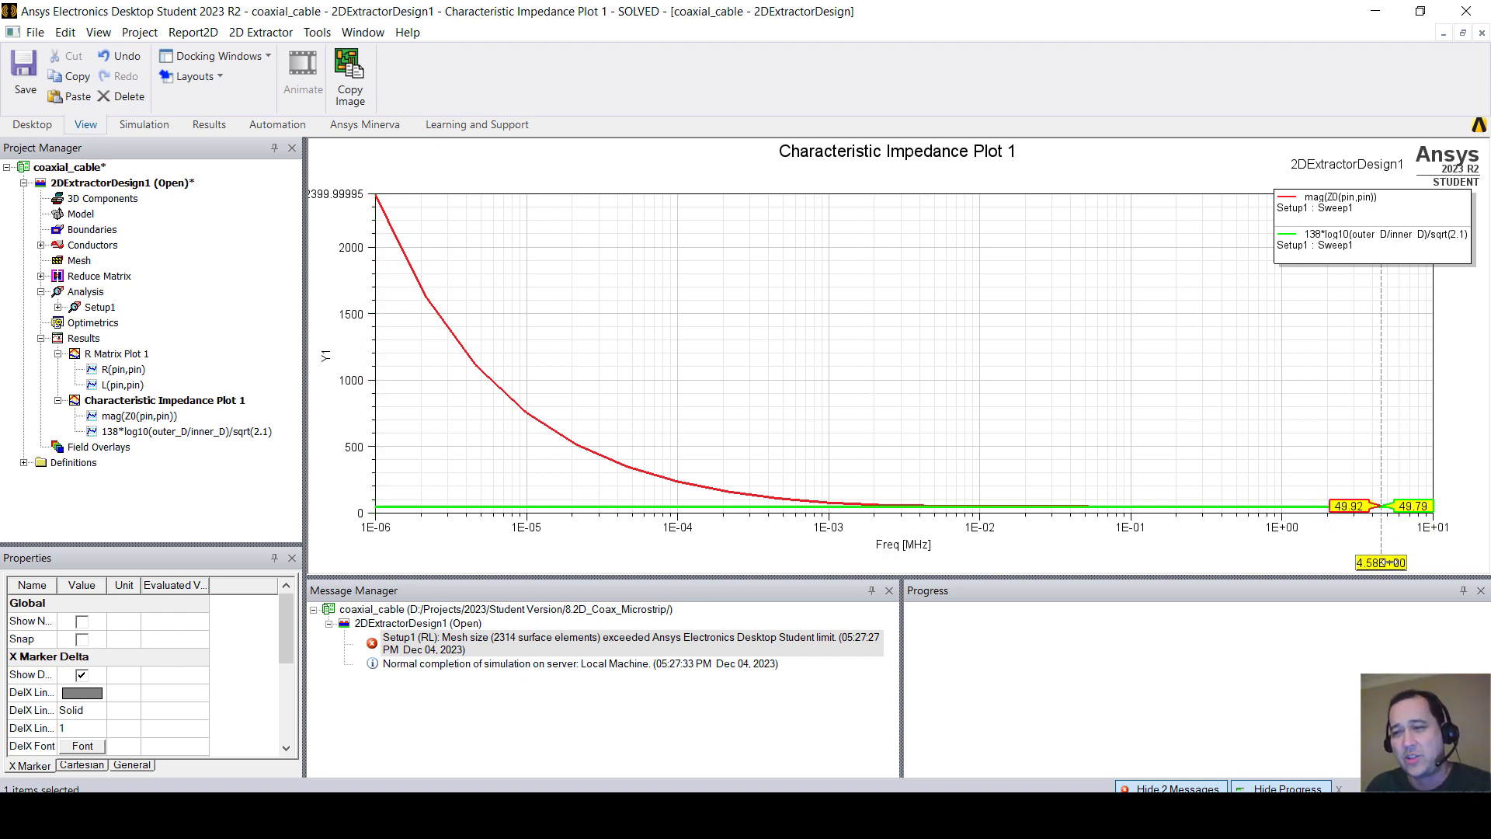
{"action": "mouse_move", "coordinate": [1383, 561]}
{"action": "left_mouse_down"}
{"action": "mouse_move", "coordinate": [1409, 561]}
{"action": "mouse_move", "coordinate": [1238, 555]}
{"action": "mouse_move", "coordinate": [1294, 547]}
{"action": "mouse_move", "coordinate": [1243, 561]}
{"action": "mouse_move", "coordinate": [785, 561]}
{"action": "mouse_move", "coordinate": [1339, 555]}
{"action": "left_mouse_up"}
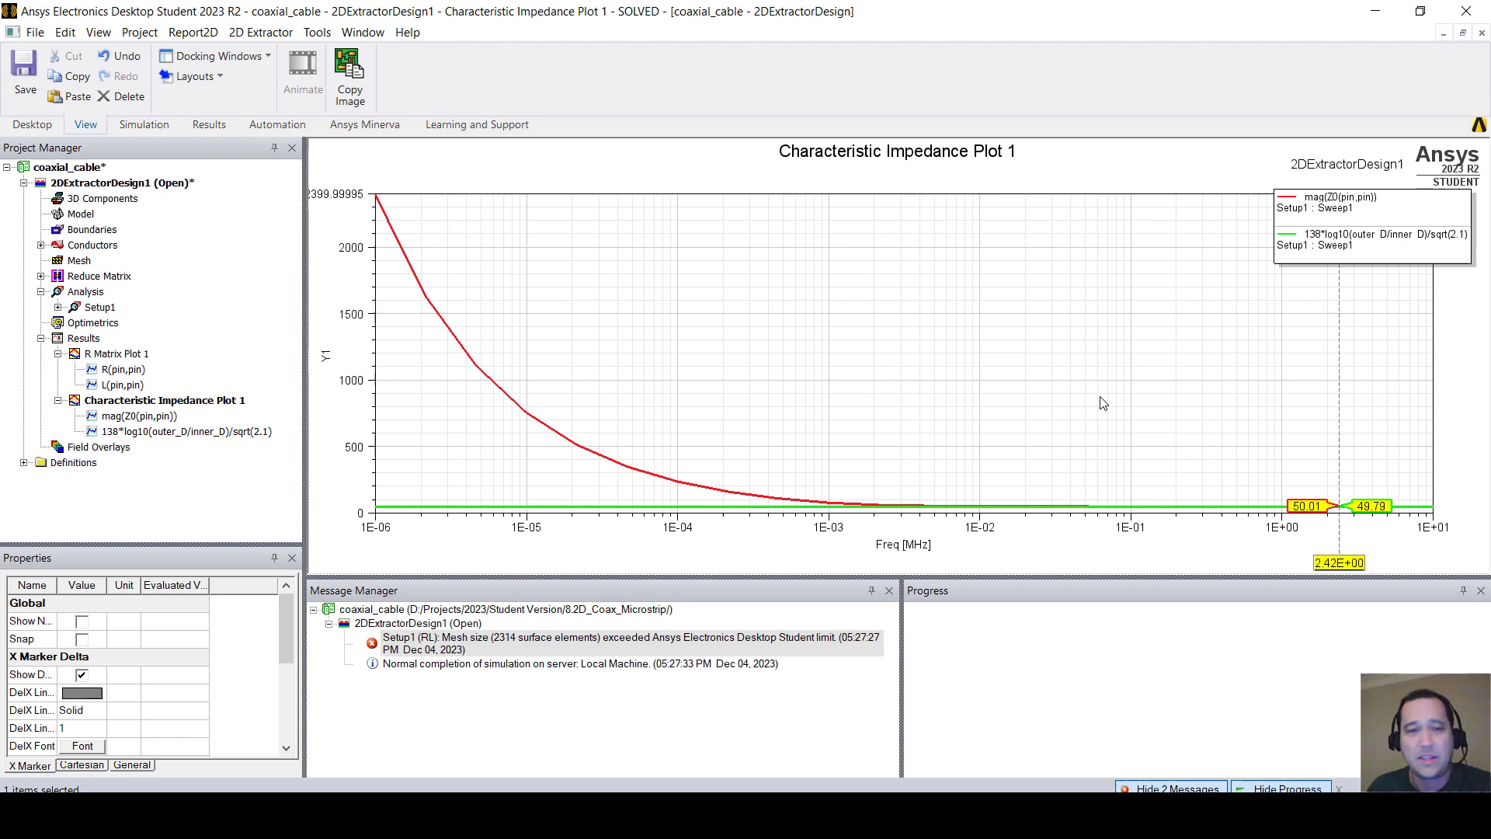
Step: Open the coax cross-section model and select the pin and shield conductors
{"action": "double_click", "coordinate": [123, 184]}
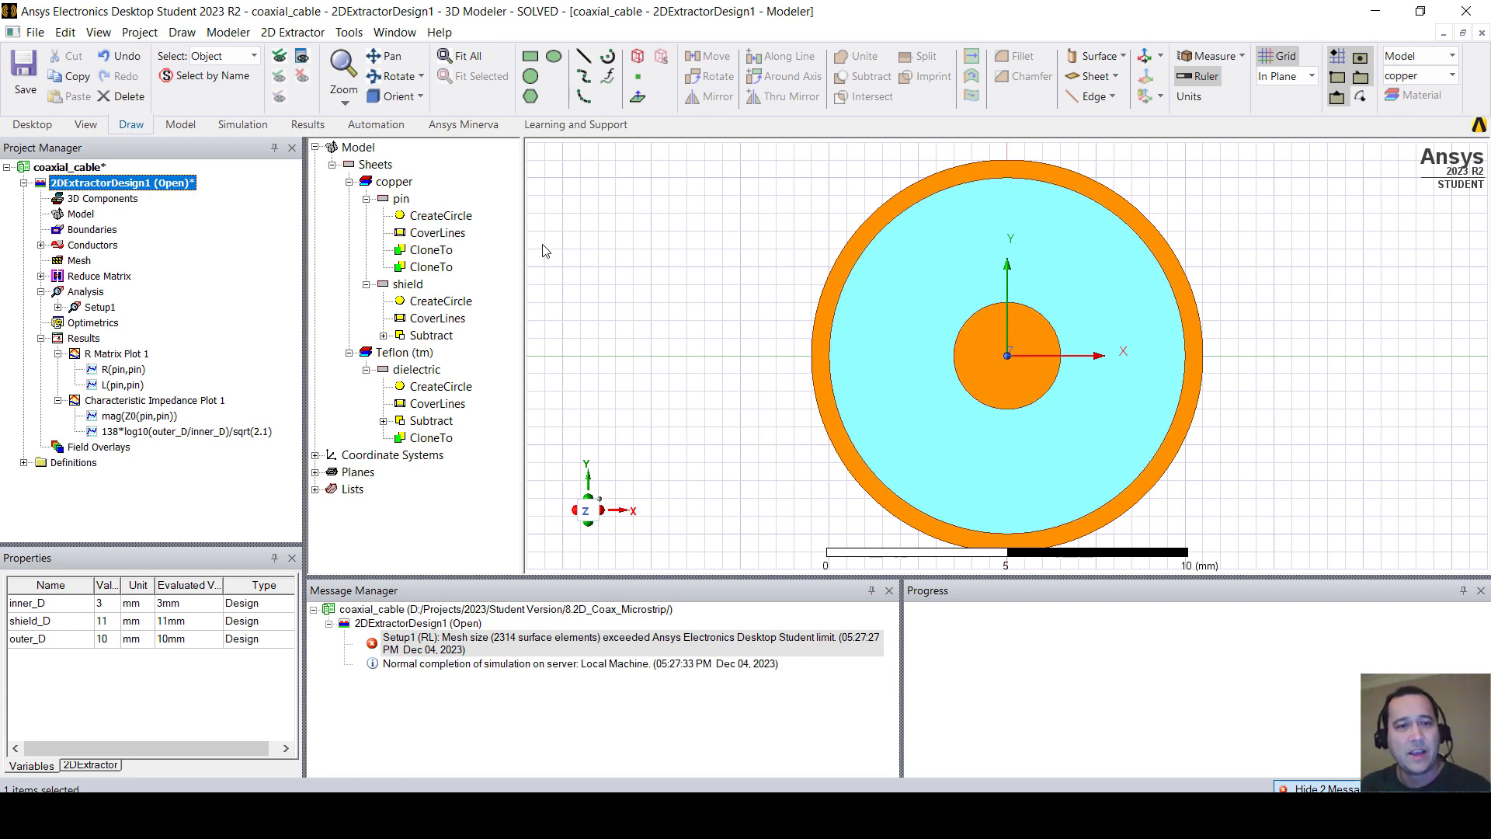
{"action": "left_click", "coordinate": [401, 200]}
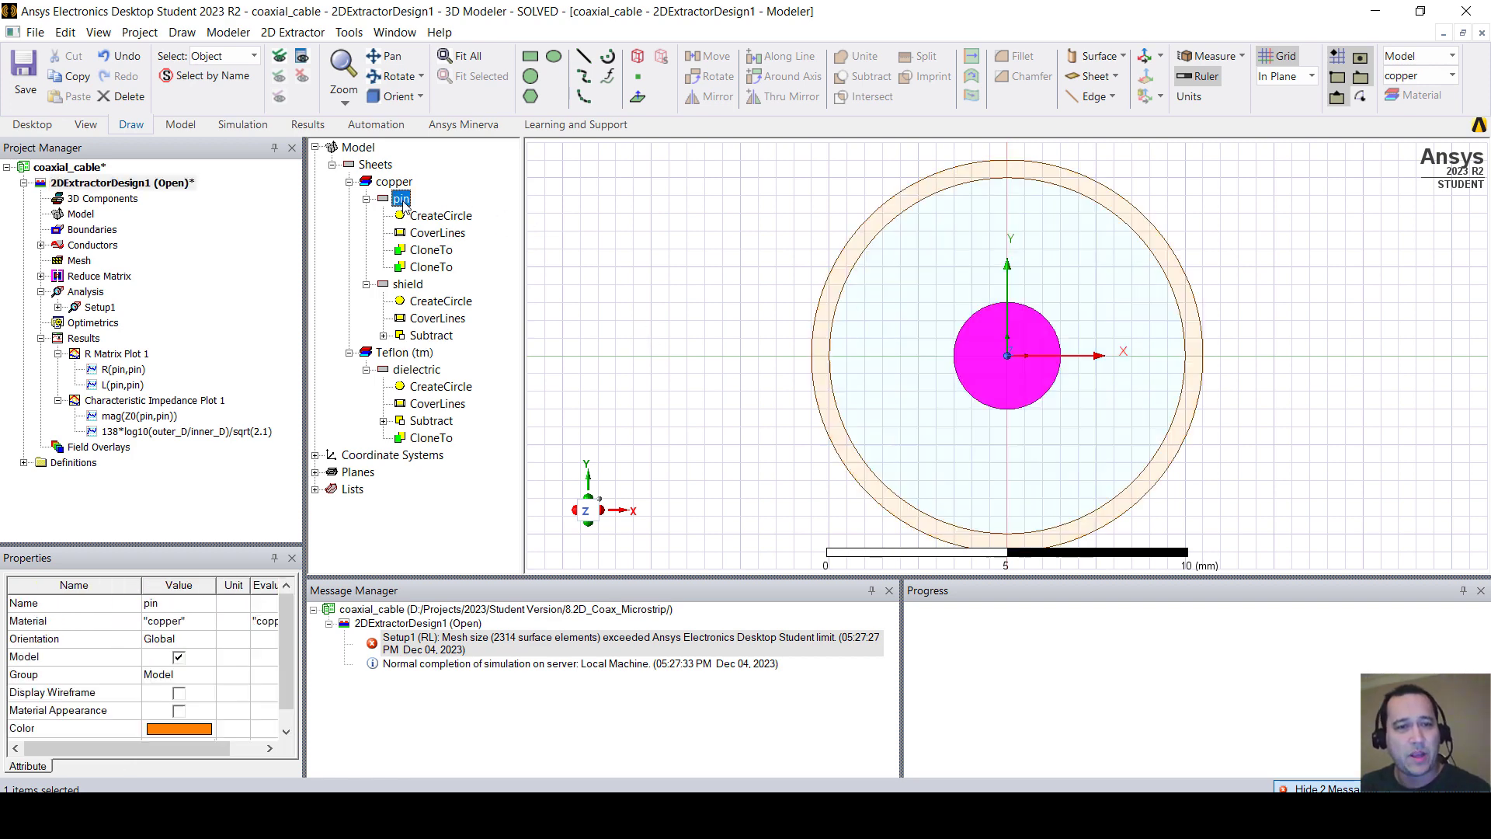
{"action": "left_click", "coordinate": [406, 284], "text": "ctrl"}
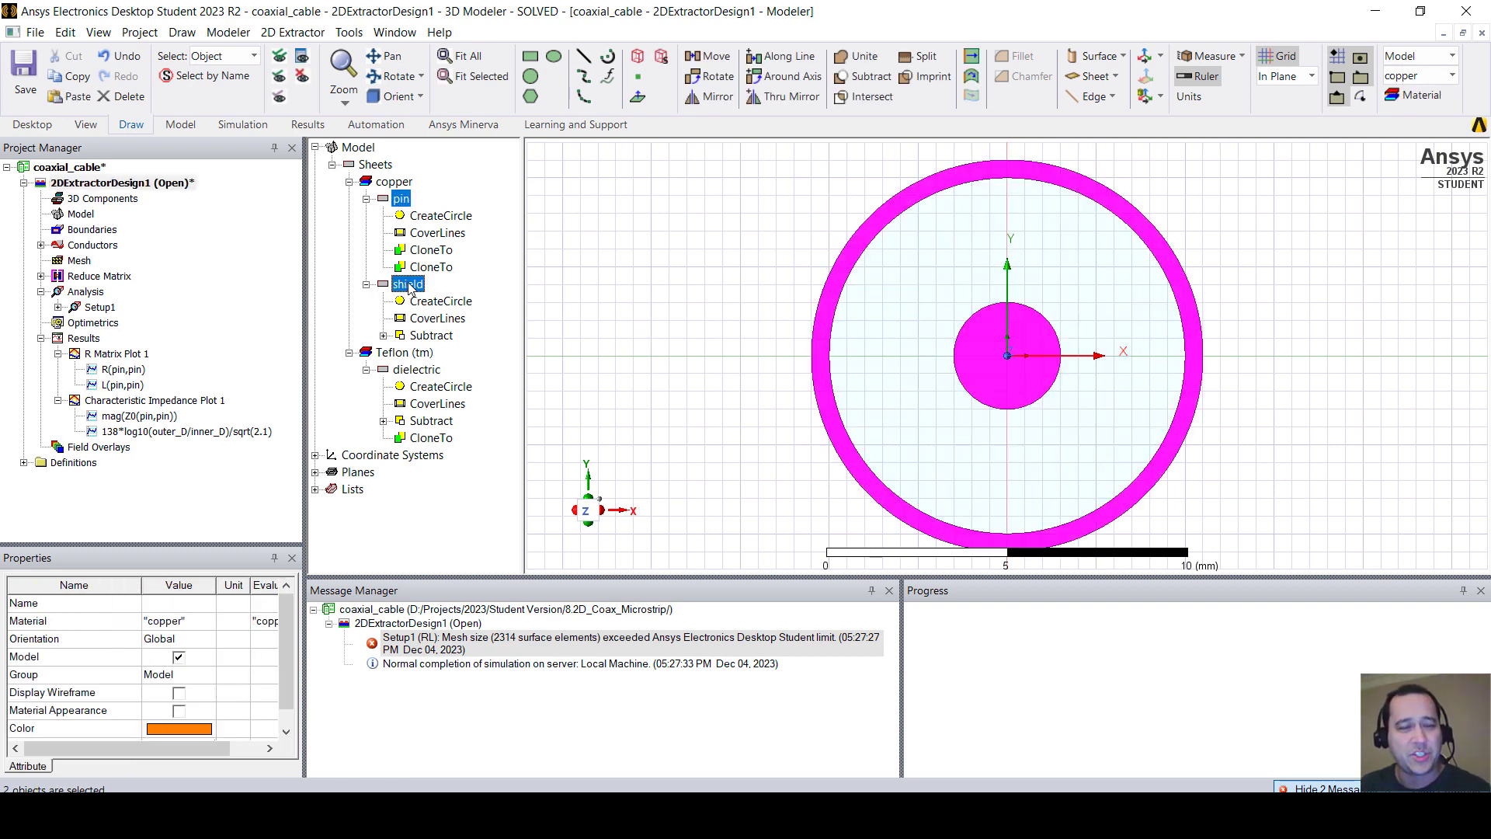
Step: Create a Jrl current-density field plot on them using the Setup1 : Sweep1 solution
{"action": "right_click", "coordinate": [83, 449]}
{"action": "mouse_move", "coordinate": [160, 476]}
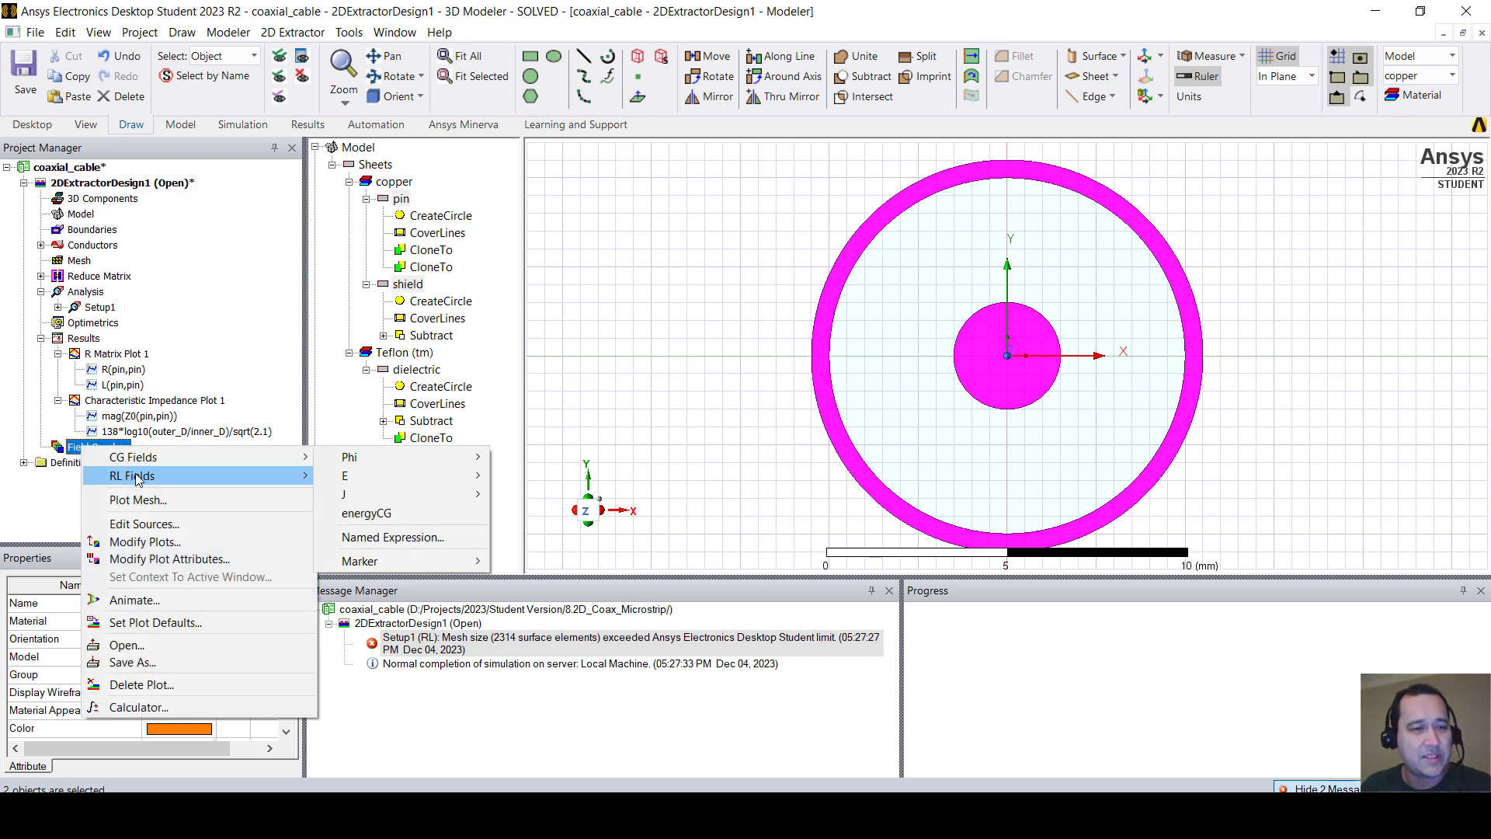
{"action": "mouse_move", "coordinate": [466, 531]}
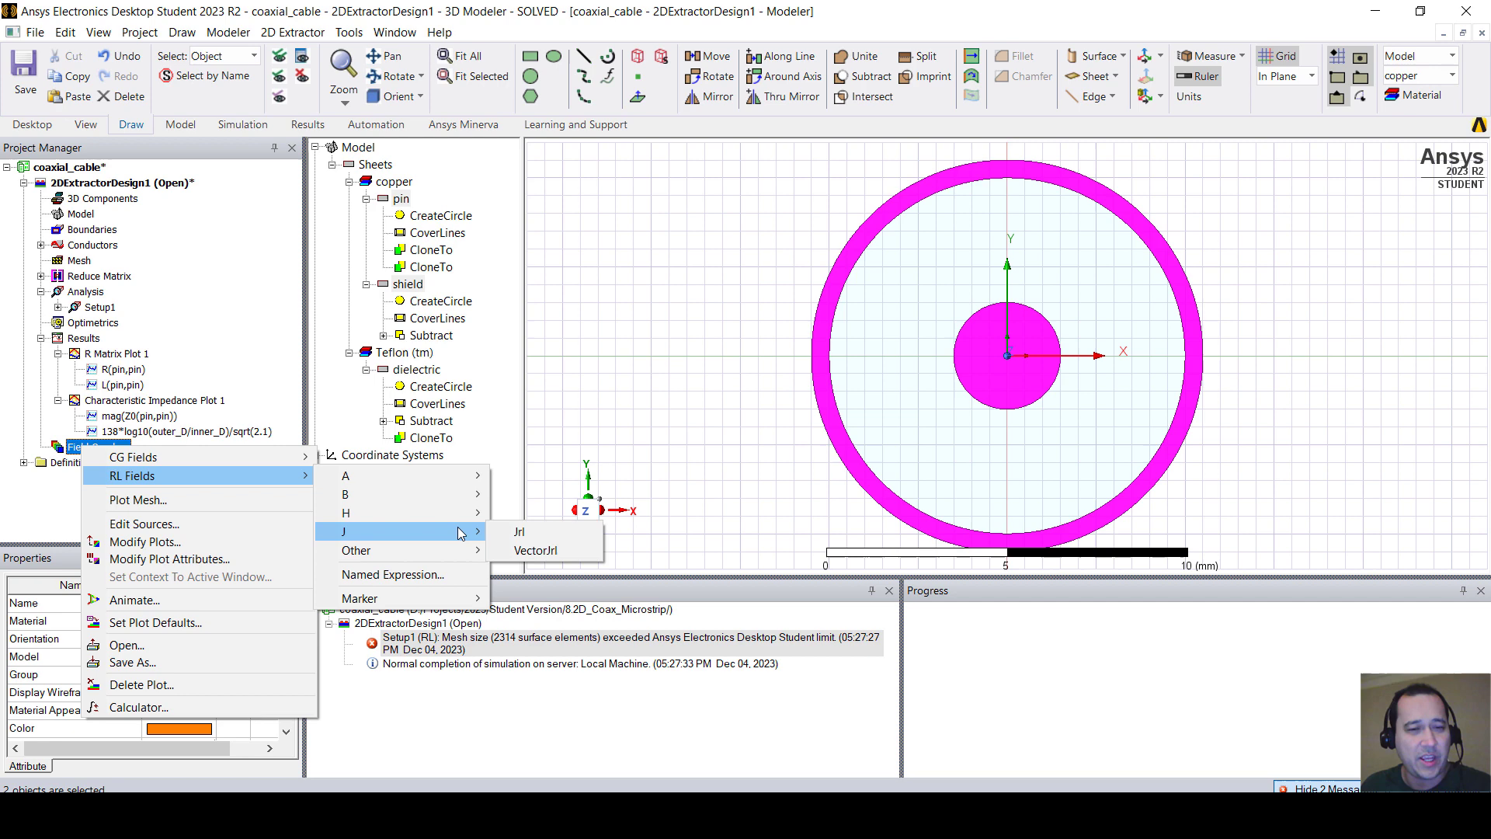
{"action": "left_click", "coordinate": [521, 533]}
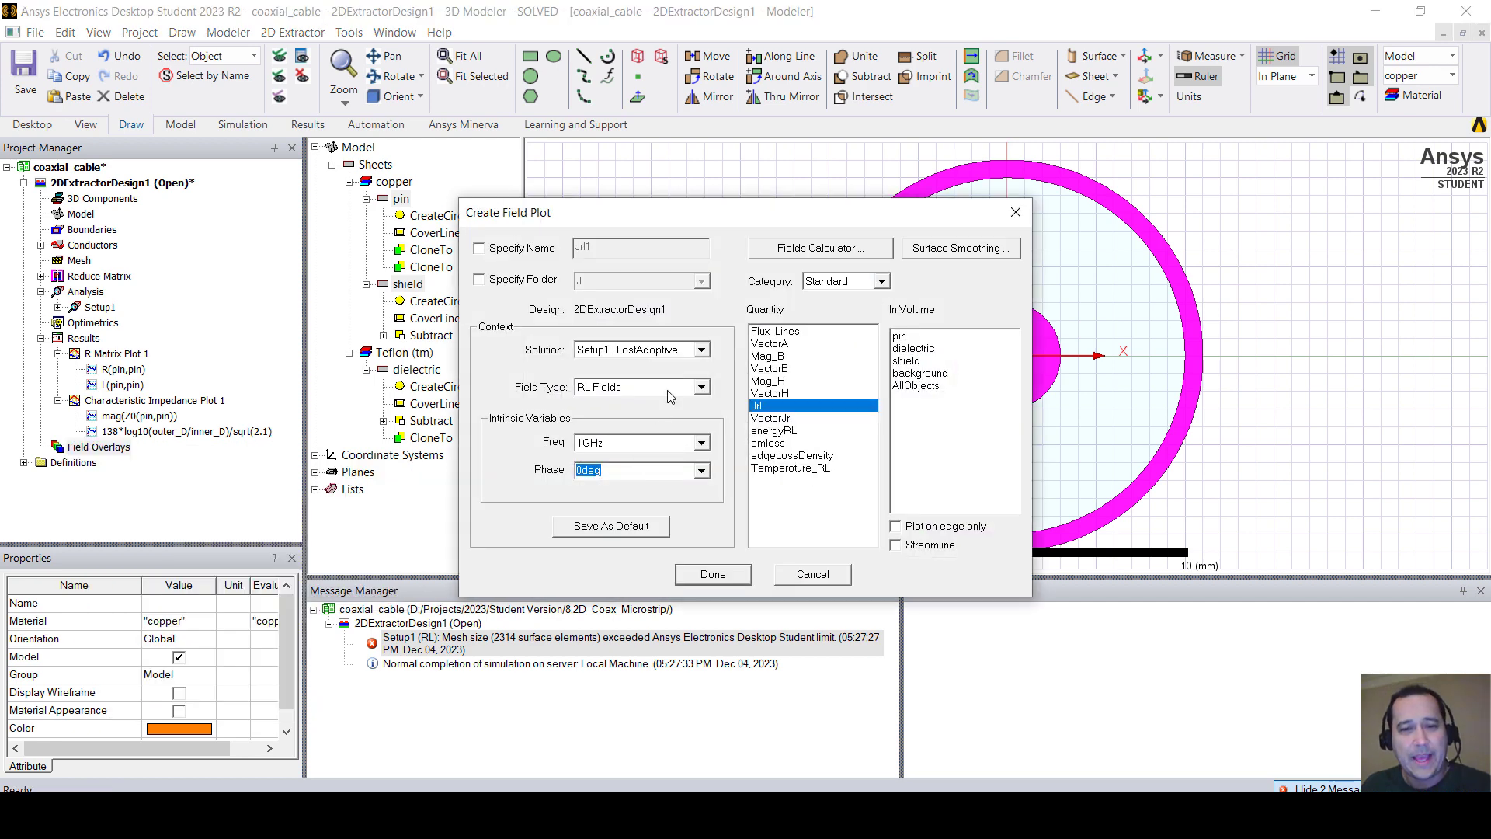
{"action": "left_click", "coordinate": [701, 350]}
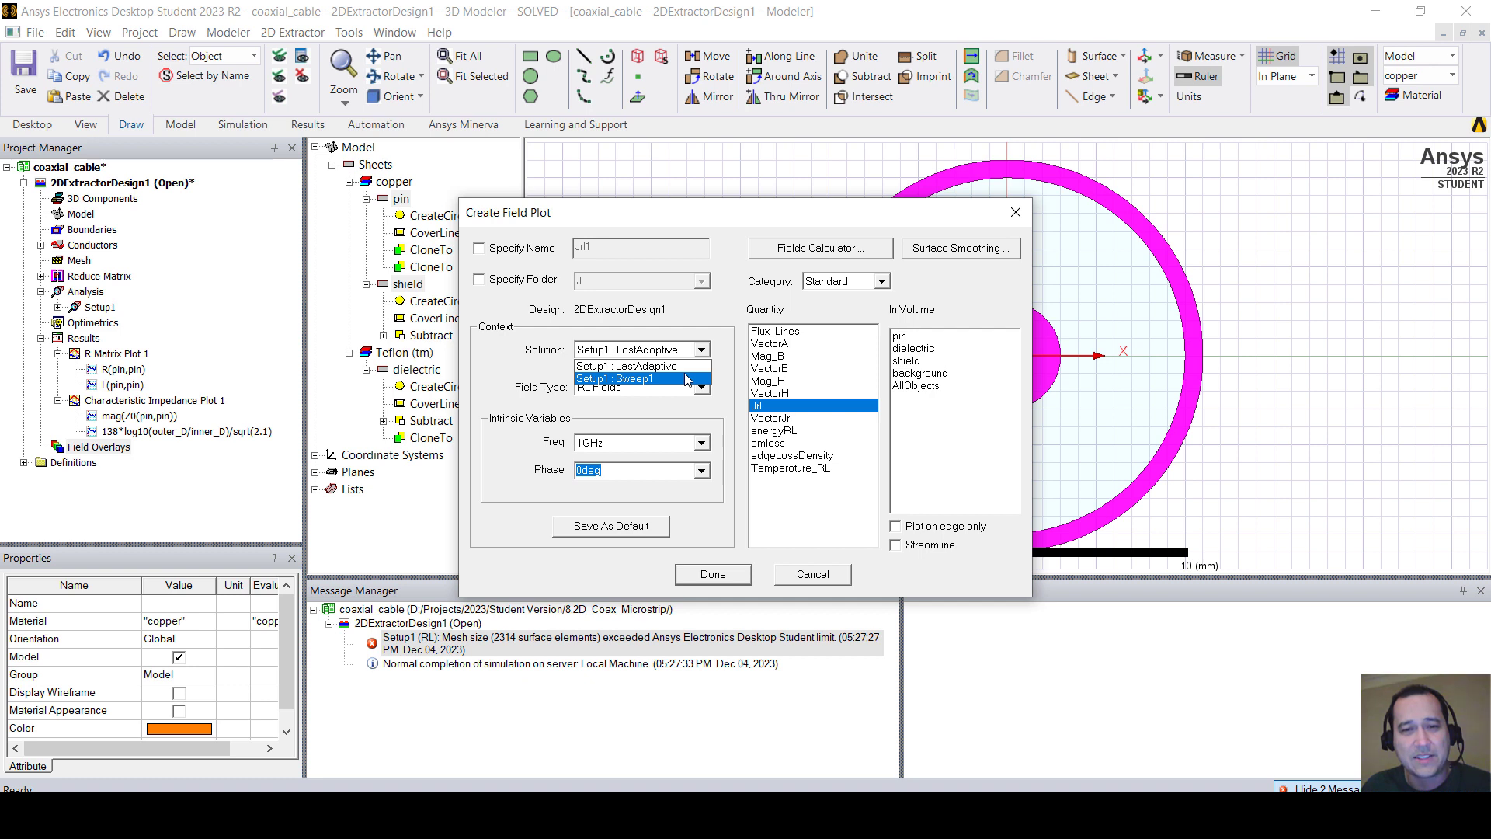
{"action": "left_click", "coordinate": [686, 379]}
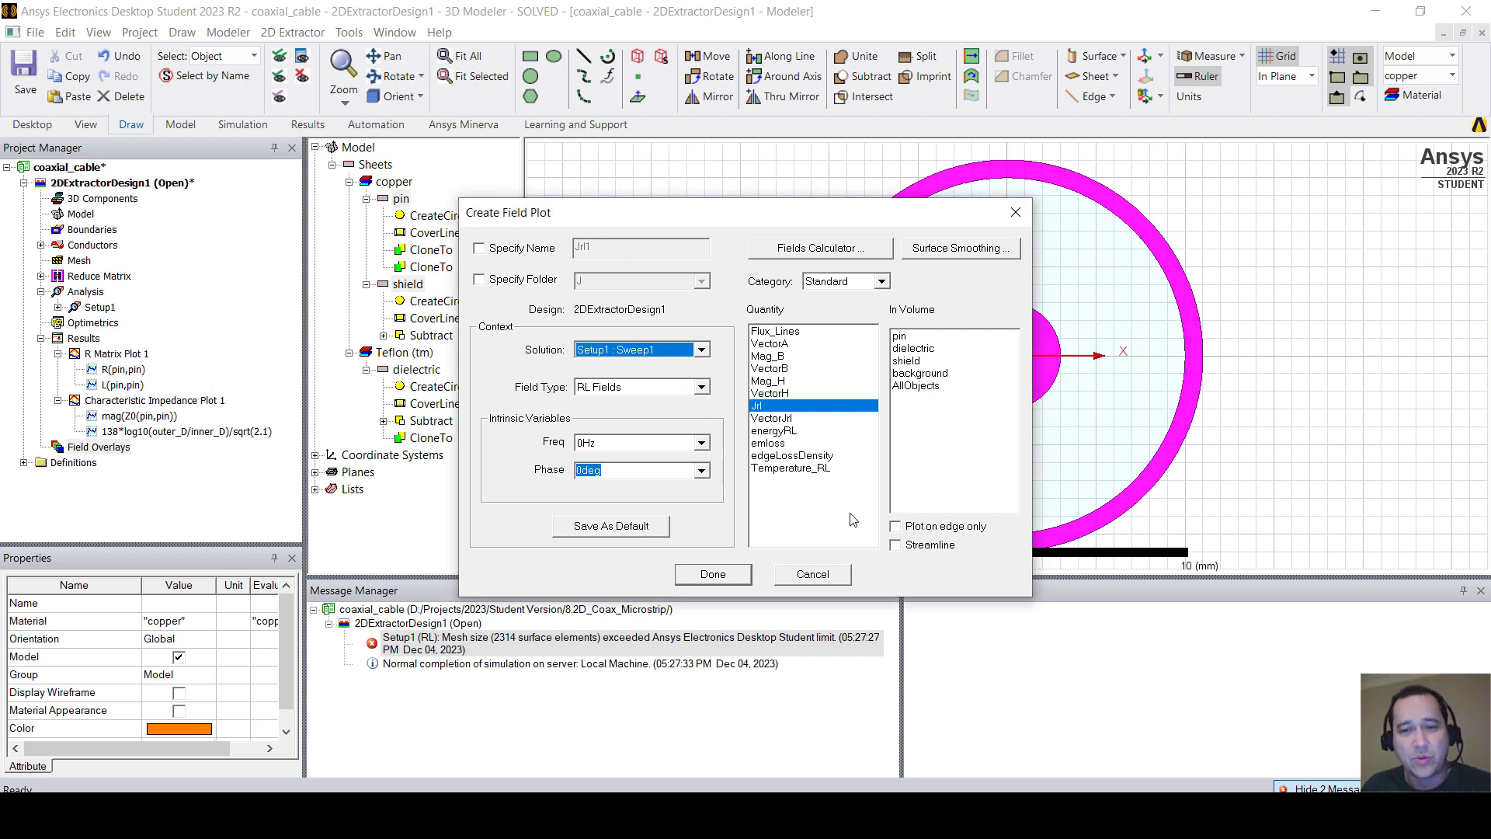
{"action": "left_click", "coordinate": [713, 574]}
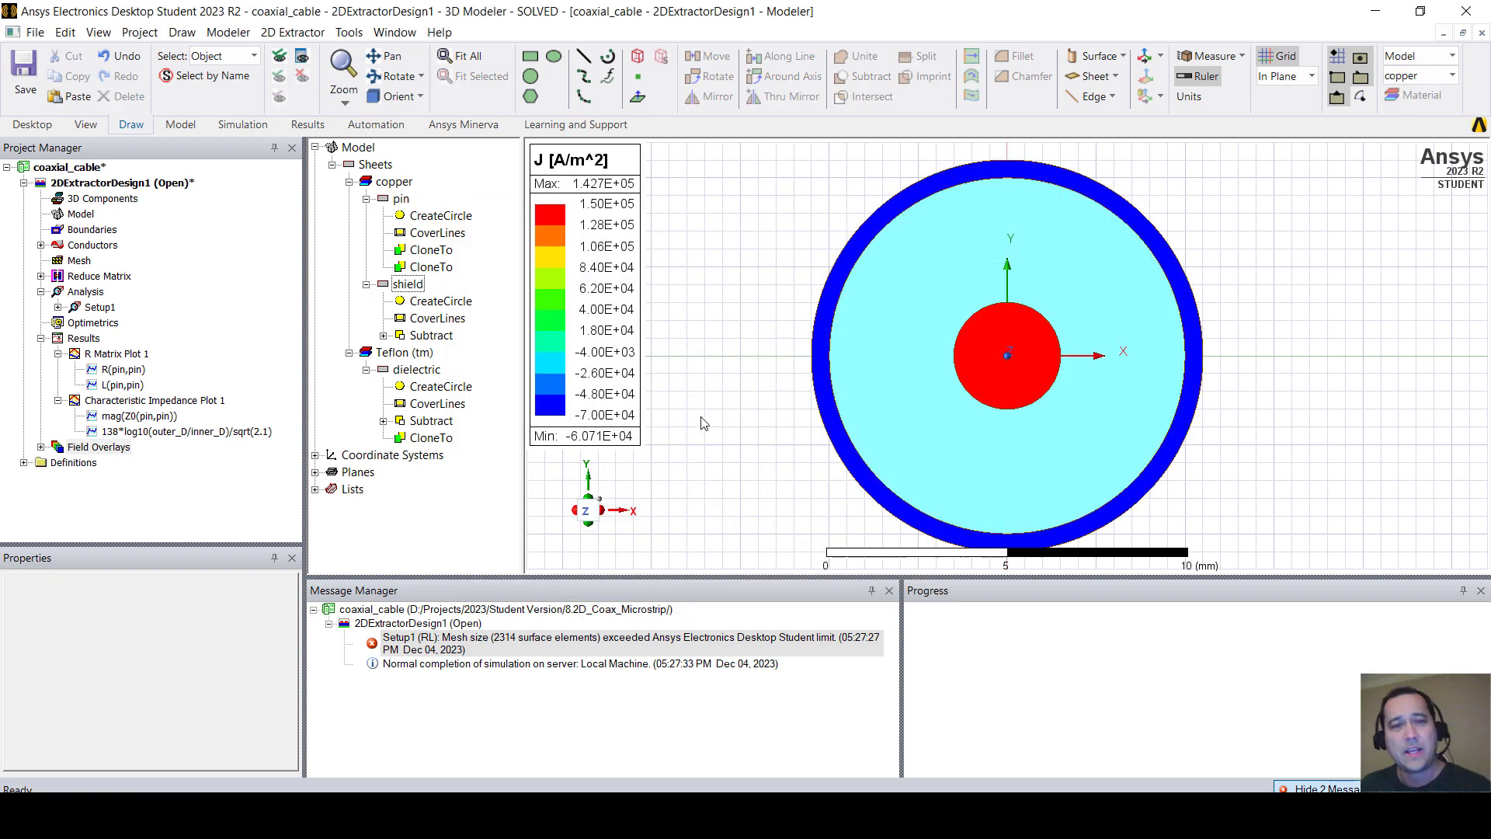
Step: Select the Jrl1 plot under Field Overlays > J and bring up its context menu to animate it
{"action": "left_click", "coordinate": [41, 446]}
{"action": "left_click", "coordinate": [57, 462]}
{"action": "left_click", "coordinate": [109, 478]}
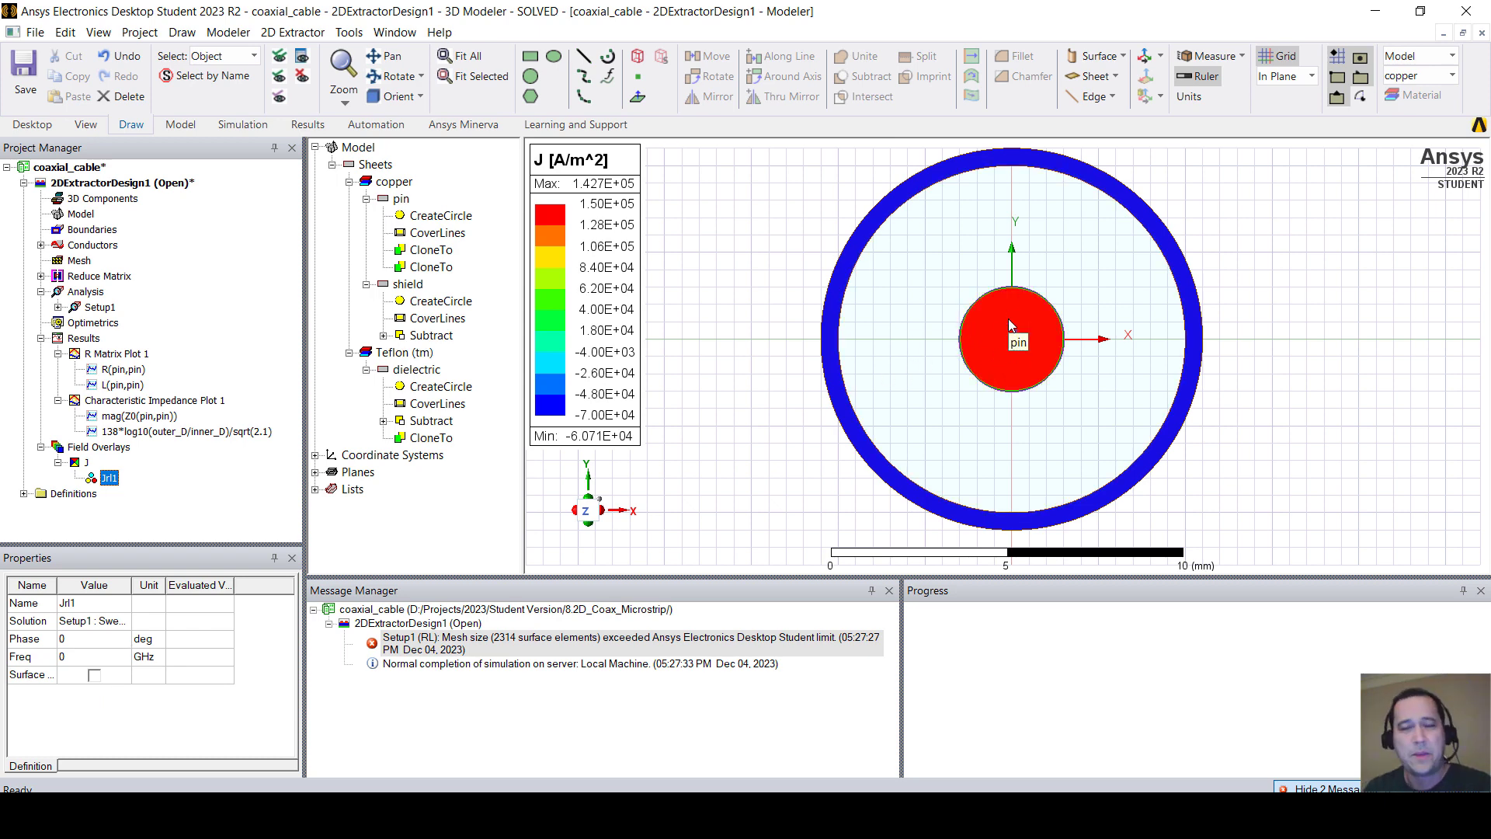
{"action": "right_click", "coordinate": [112, 480]}
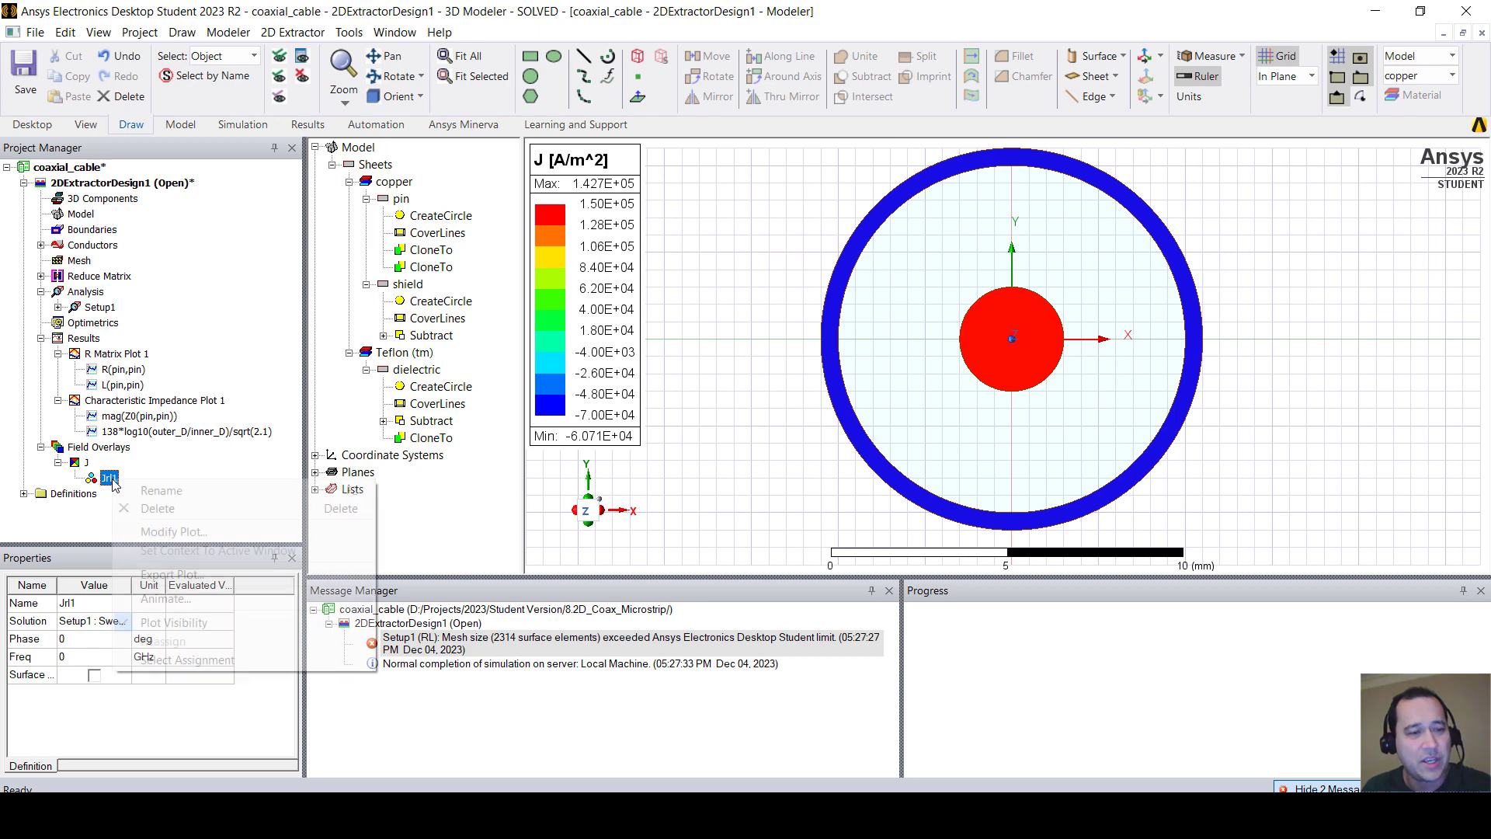
Step: Animate Jrl1 over Freq from 0GHz to 0.001GHz and raise the playback speed
{"action": "left_click", "coordinate": [167, 599]}
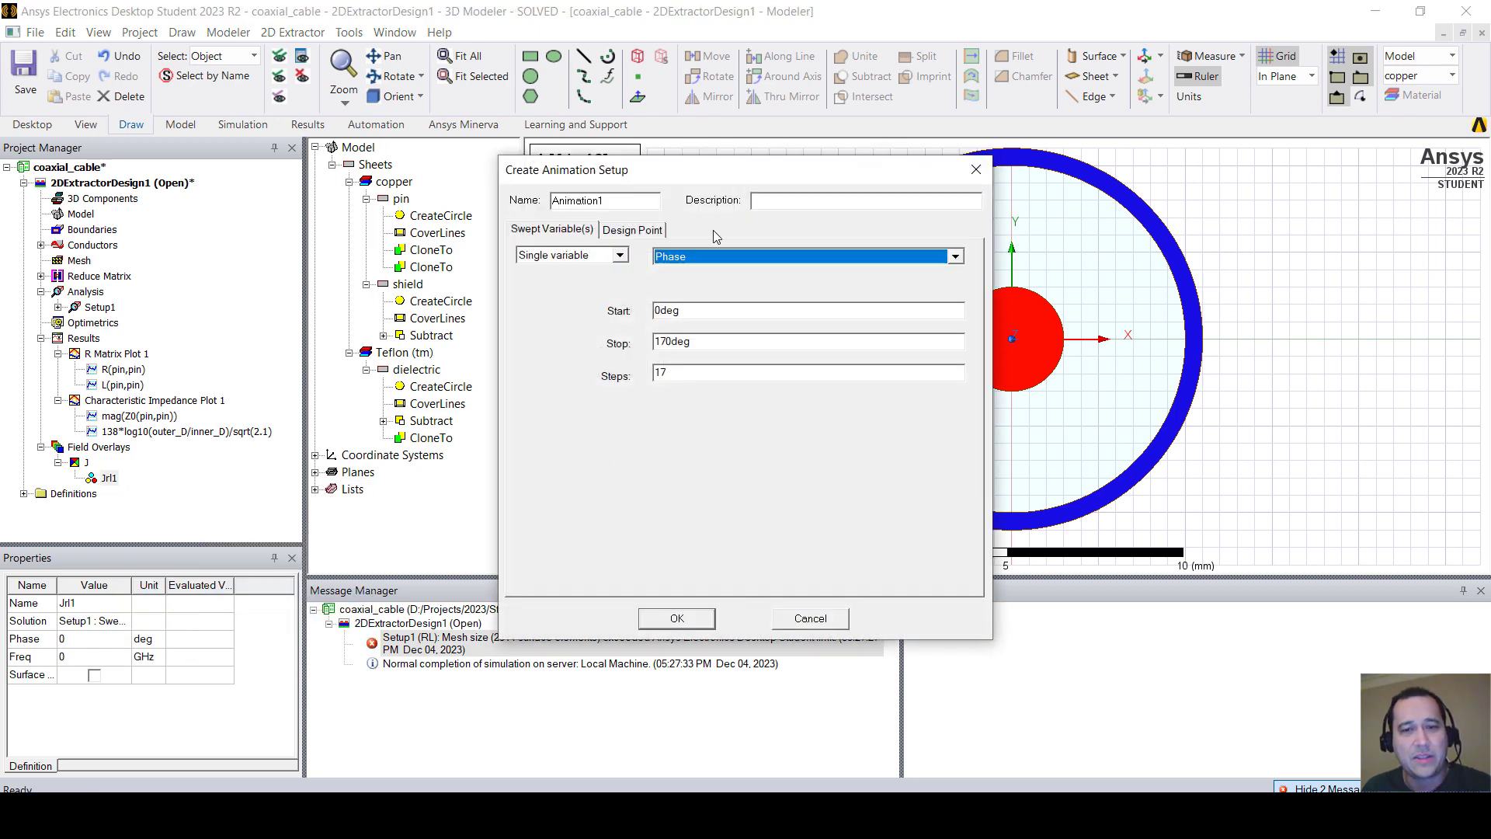
{"action": "left_click", "coordinate": [682, 259]}
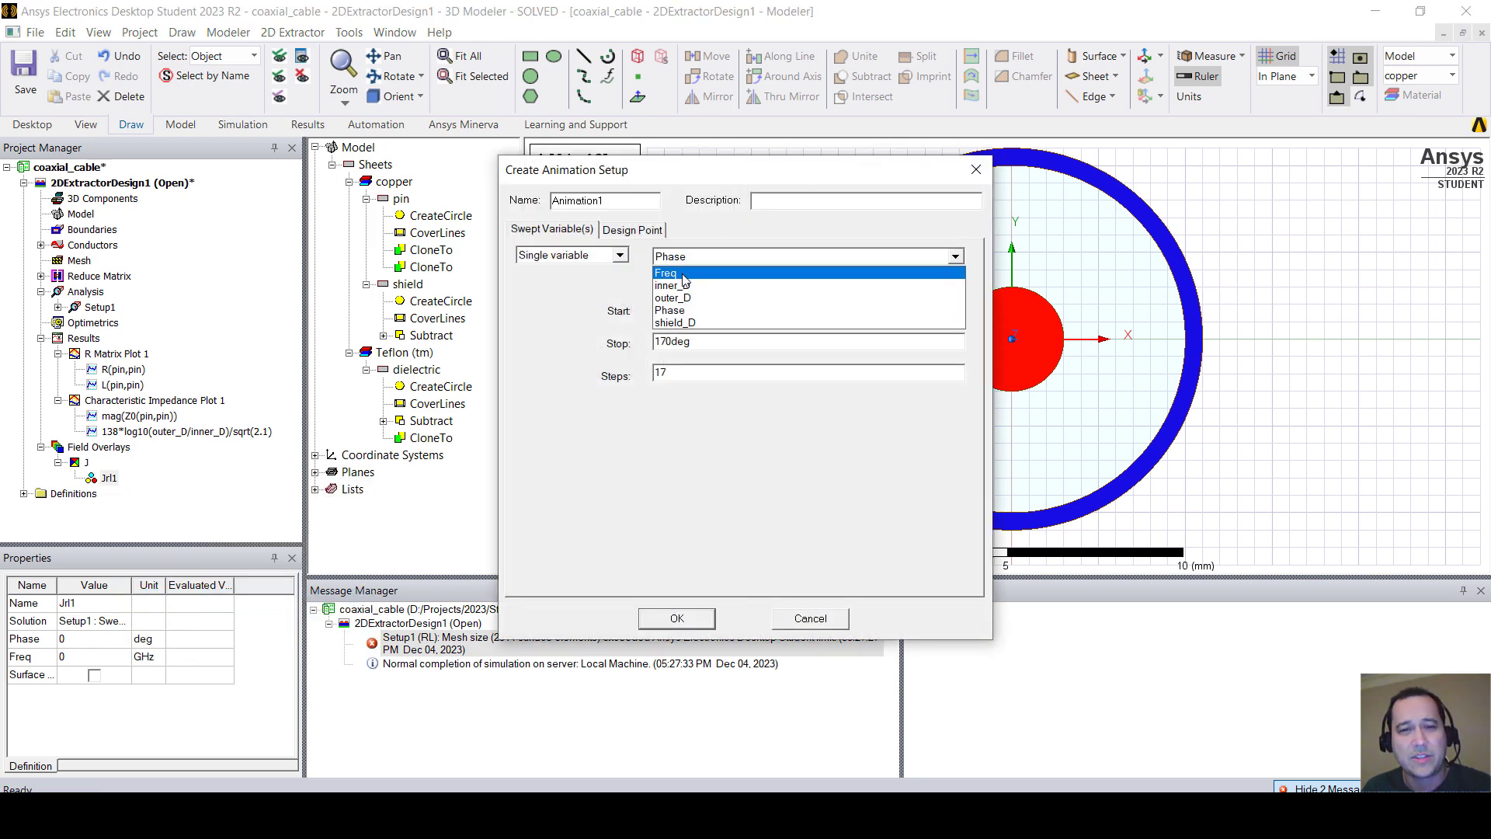
{"action": "left_click", "coordinate": [683, 274]}
{"action": "left_click_drag", "start_coordinate": [711, 174], "coordinate": [372, 132]}
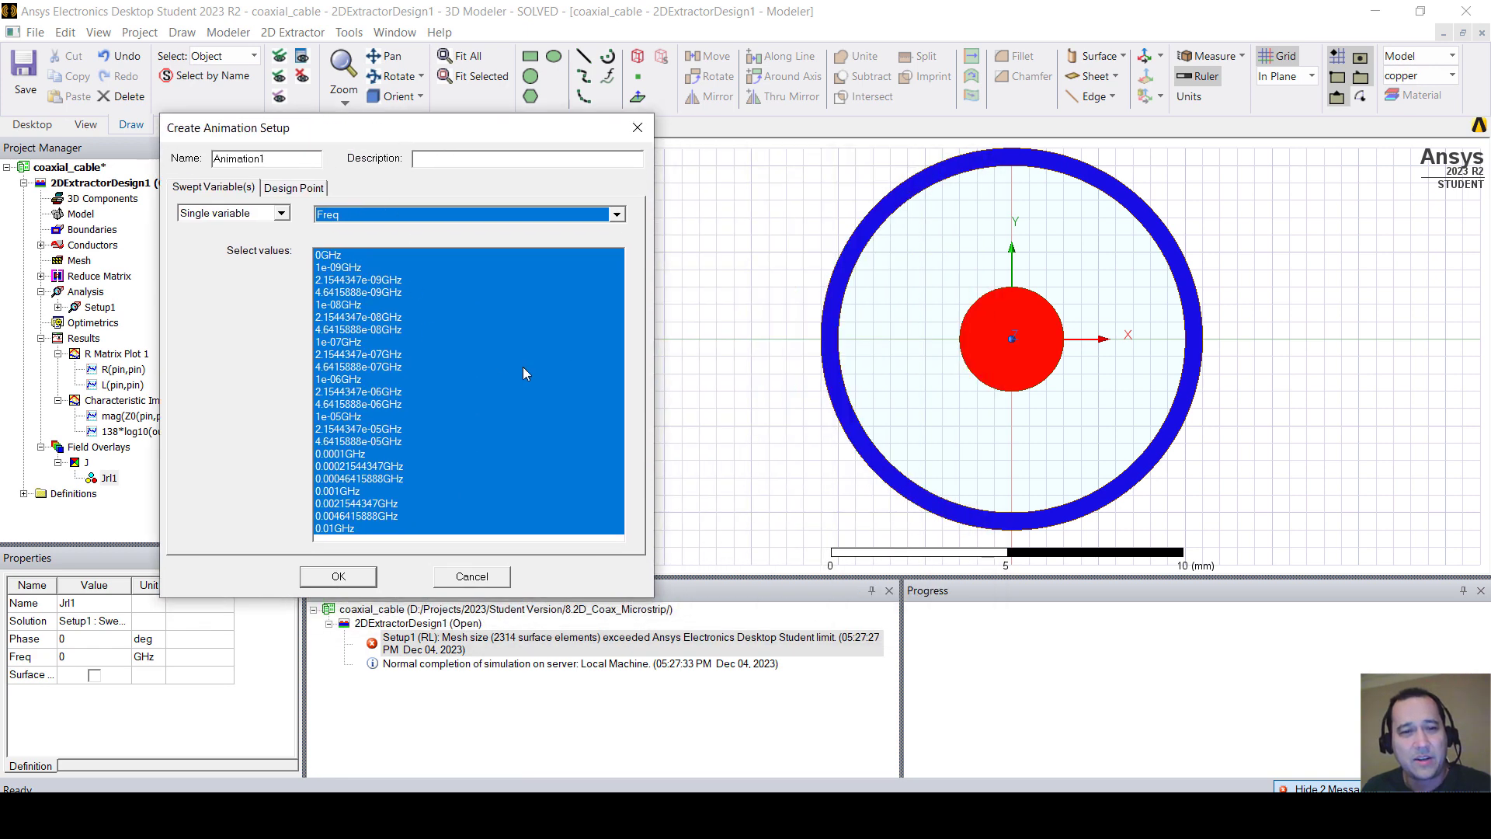
{"action": "left_click", "coordinate": [376, 494]}
{"action": "left_click", "coordinate": [350, 257], "text": "shift"}
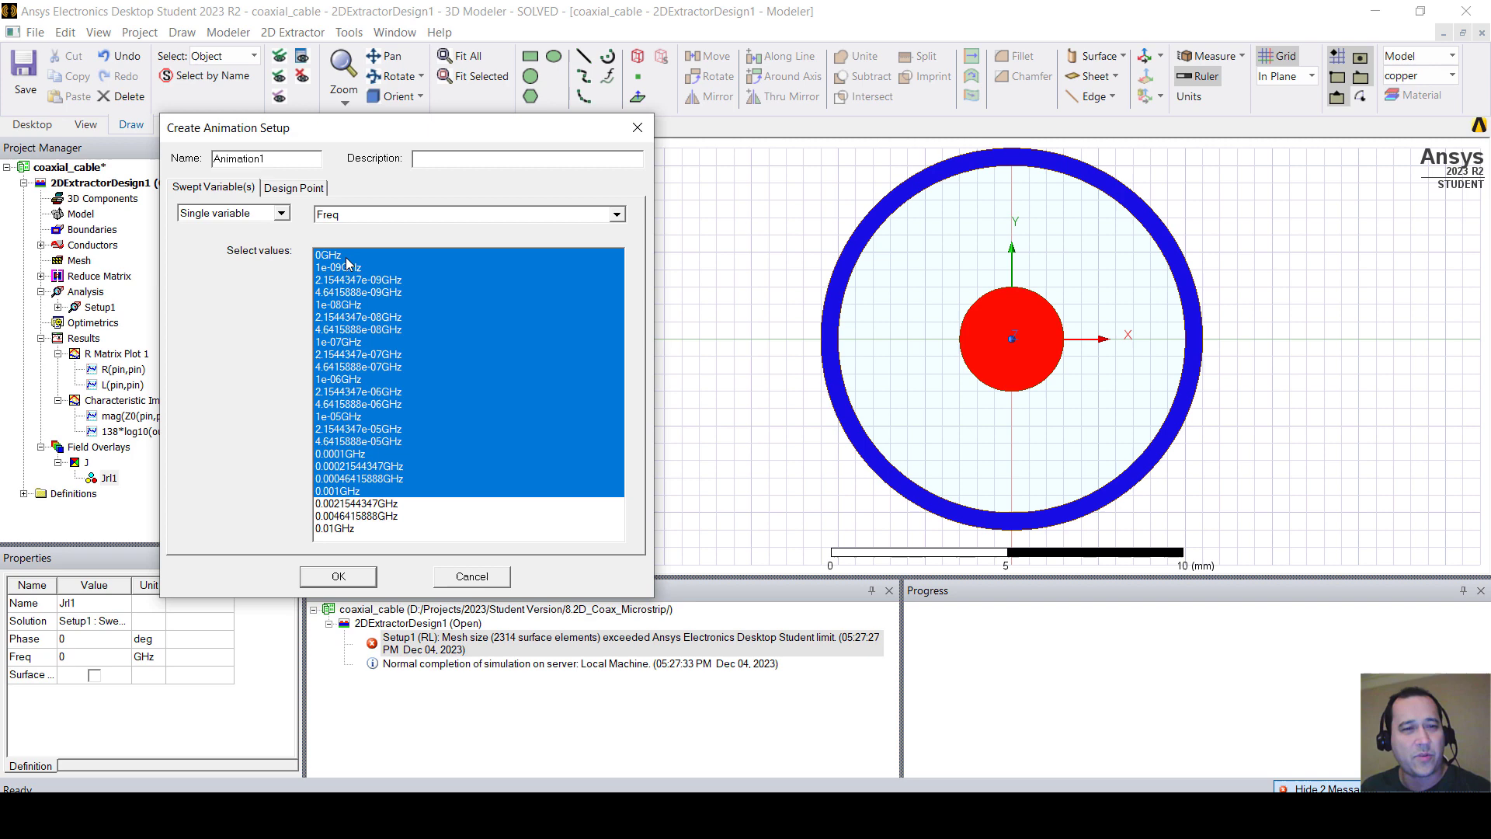
{"action": "left_click", "coordinate": [339, 577]}
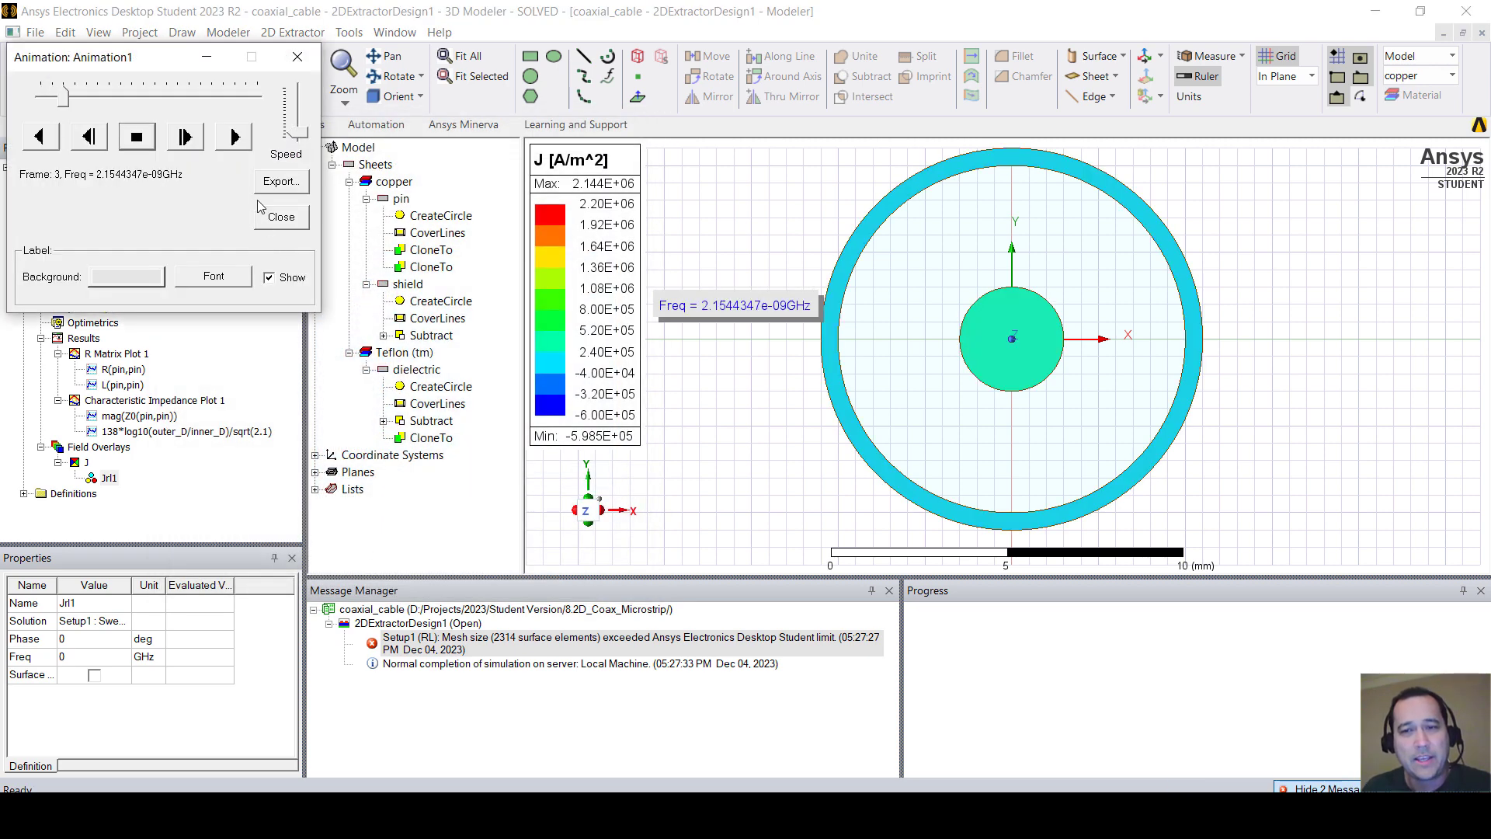
{"action": "left_click_drag", "start_coordinate": [297, 134], "coordinate": [299, 97]}
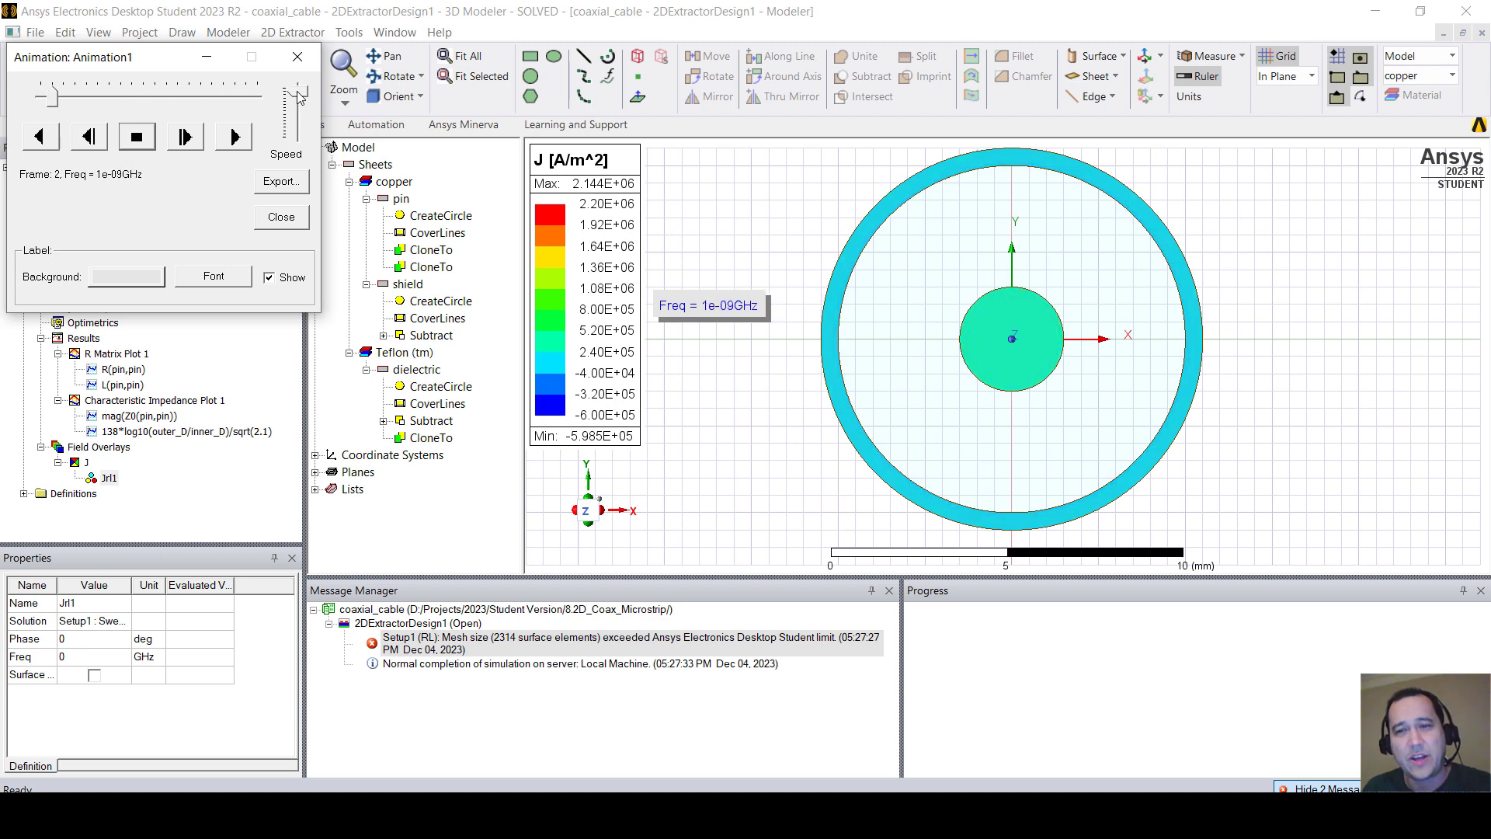